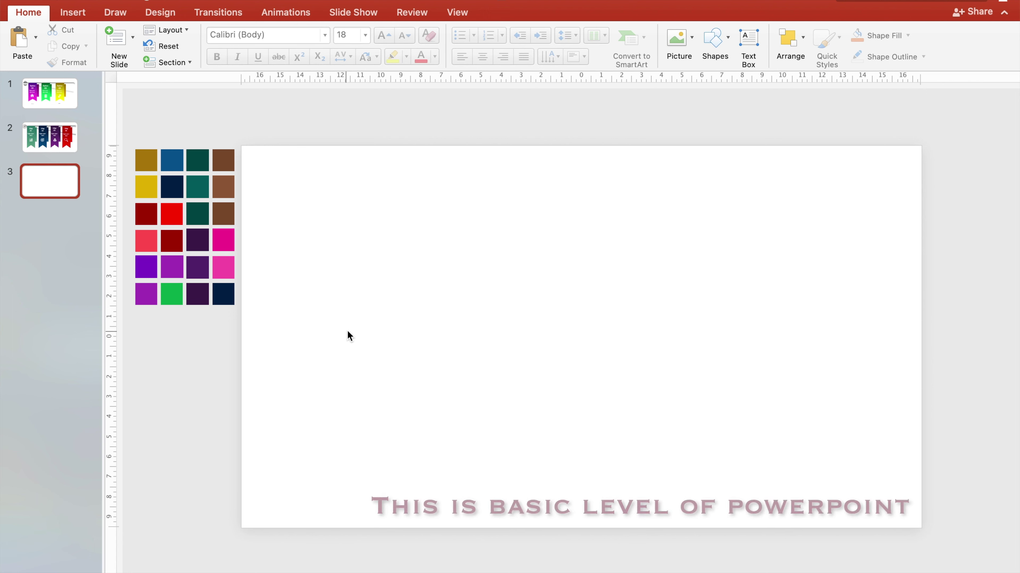
Right-click an empty spot on blank slide 3 to bring up its context menu
right_click(387, 260)
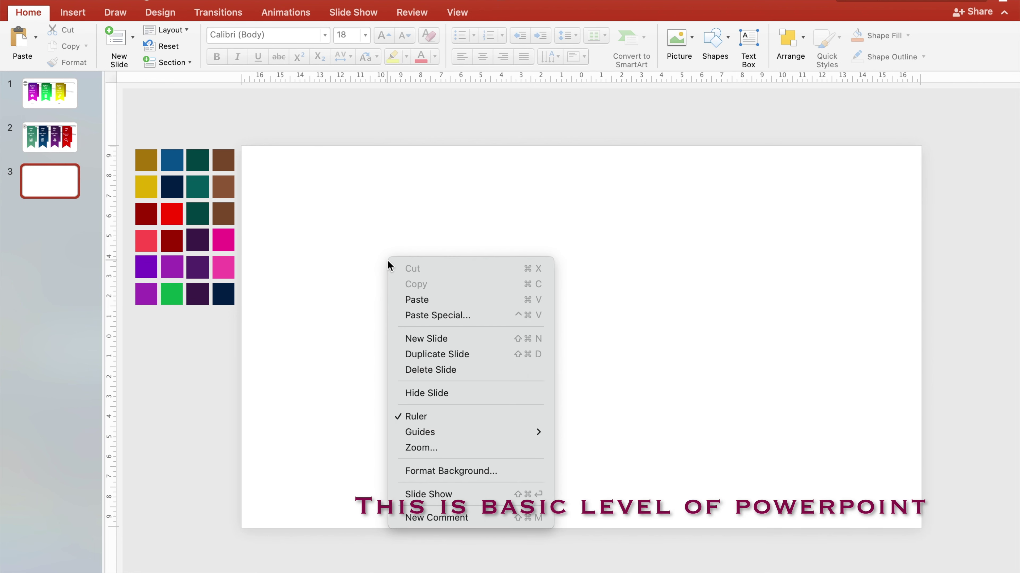
Fill slide 3's background with a solid light grey theme colour
left_click(456, 471)
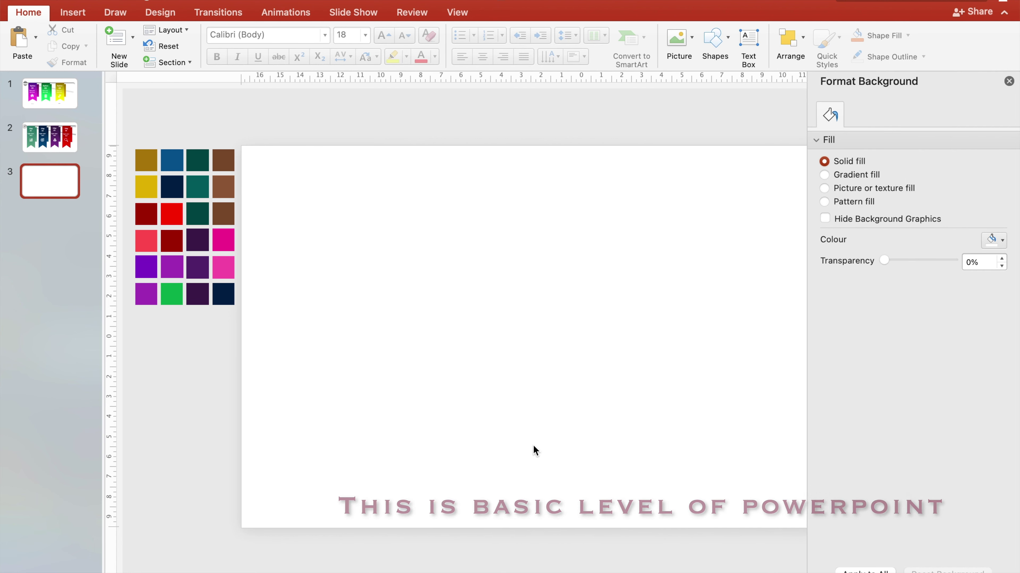
left_click(1002, 242)
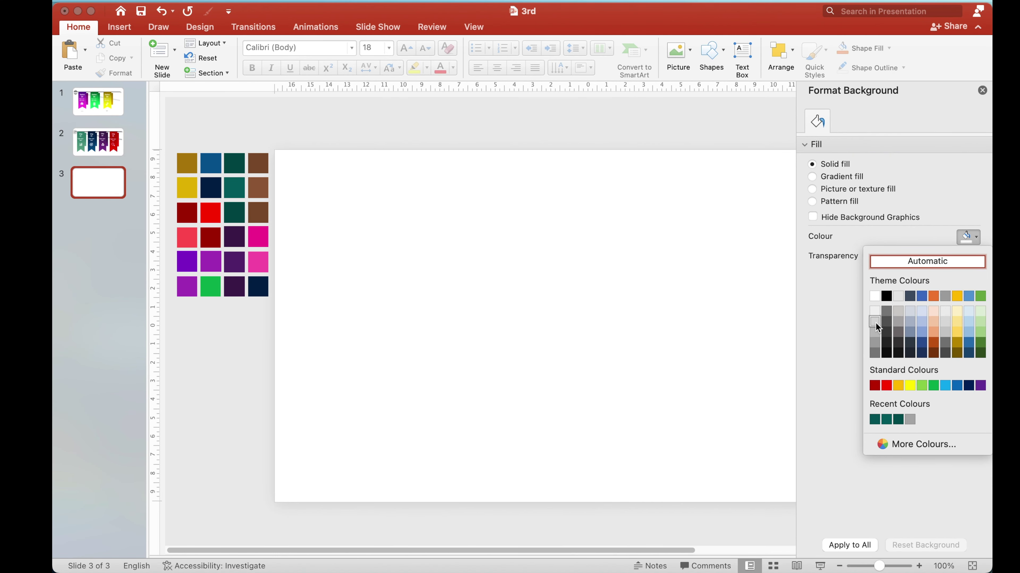
left_click(876, 322)
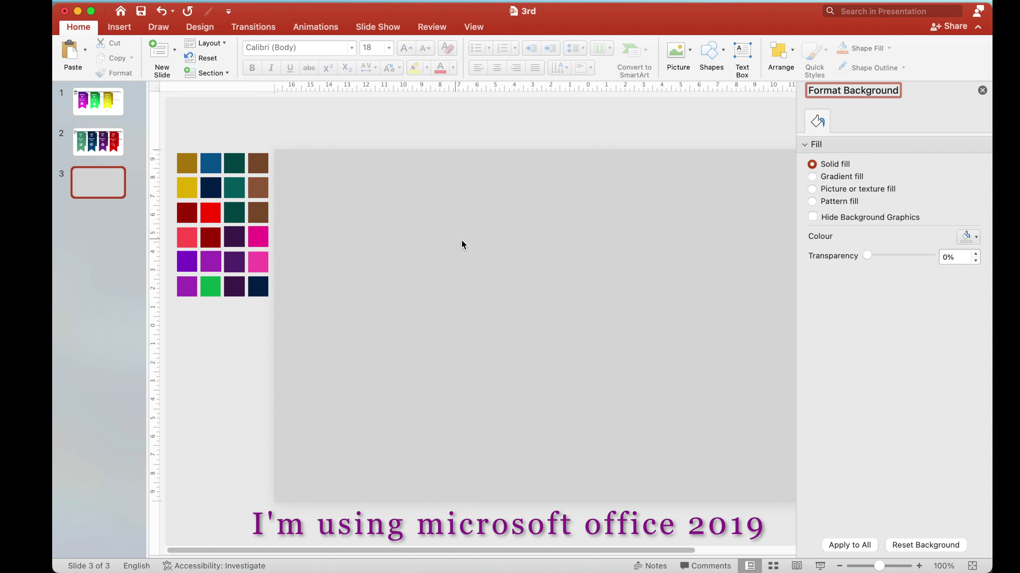
left_click(121, 30)
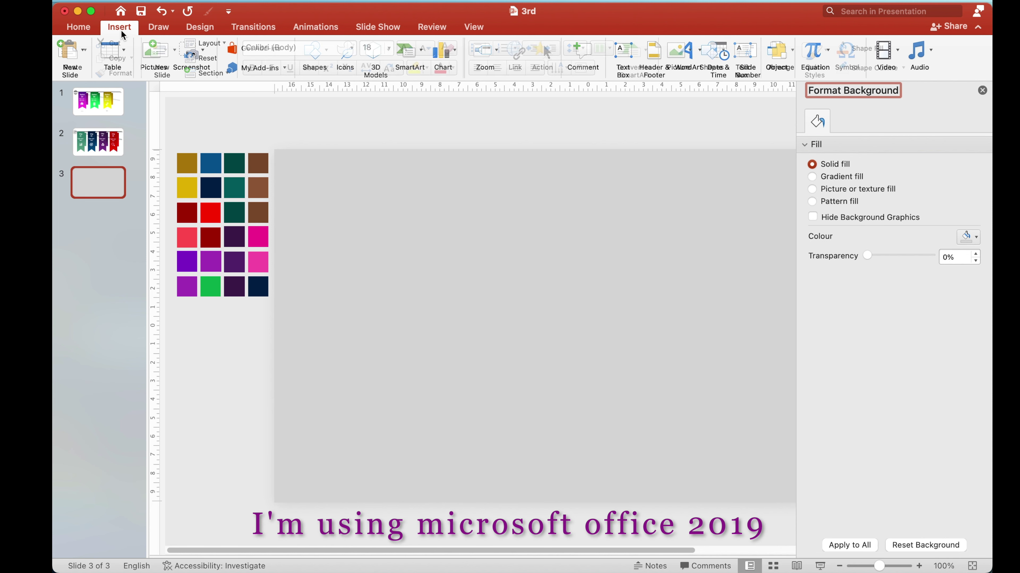
Draw a circle in the upper middle of the slide and remove its outline
left_click(329, 53)
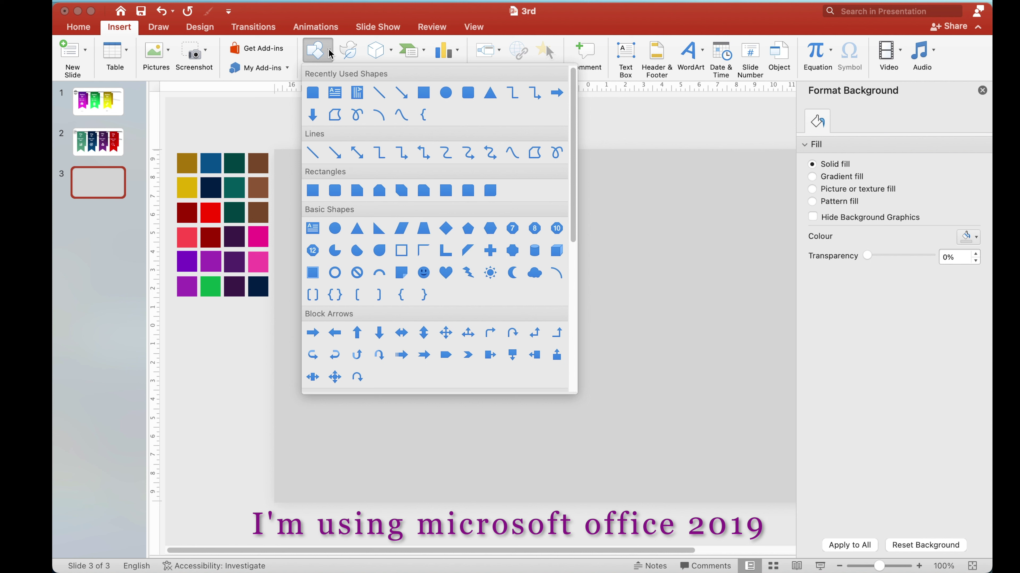
left_click(445, 93)
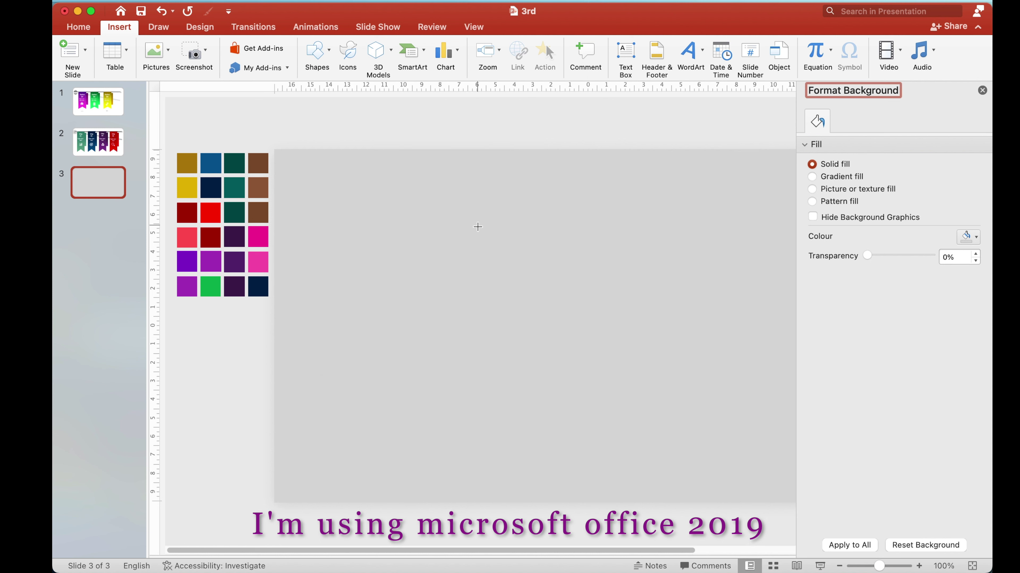
left_click_drag(403, 222, 503, 307)
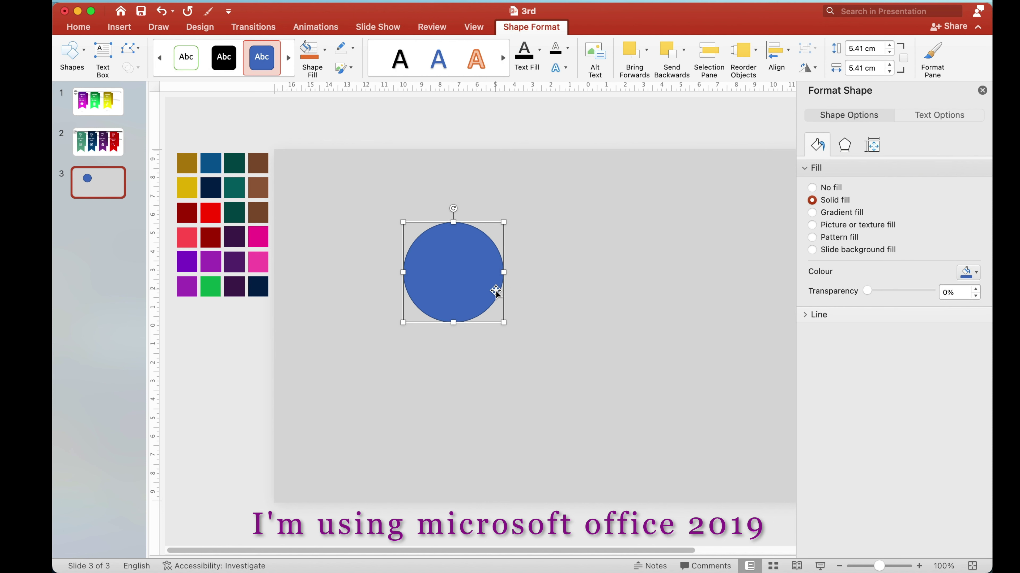
left_click(352, 49)
left_click(373, 72)
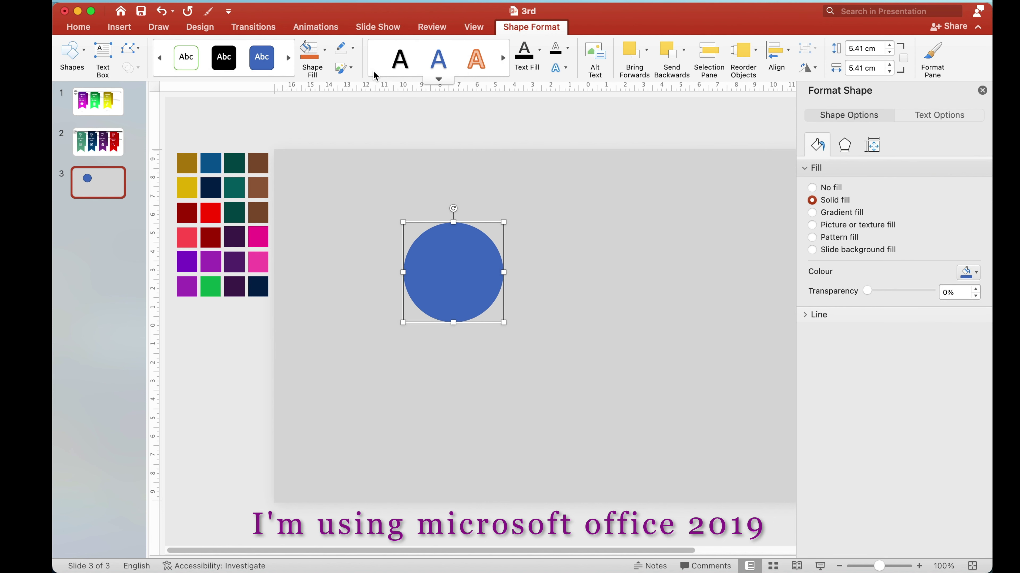
Fill the circle with a black gradient, bottom nearly transparent and top stop at 22% transparency
left_click(813, 213)
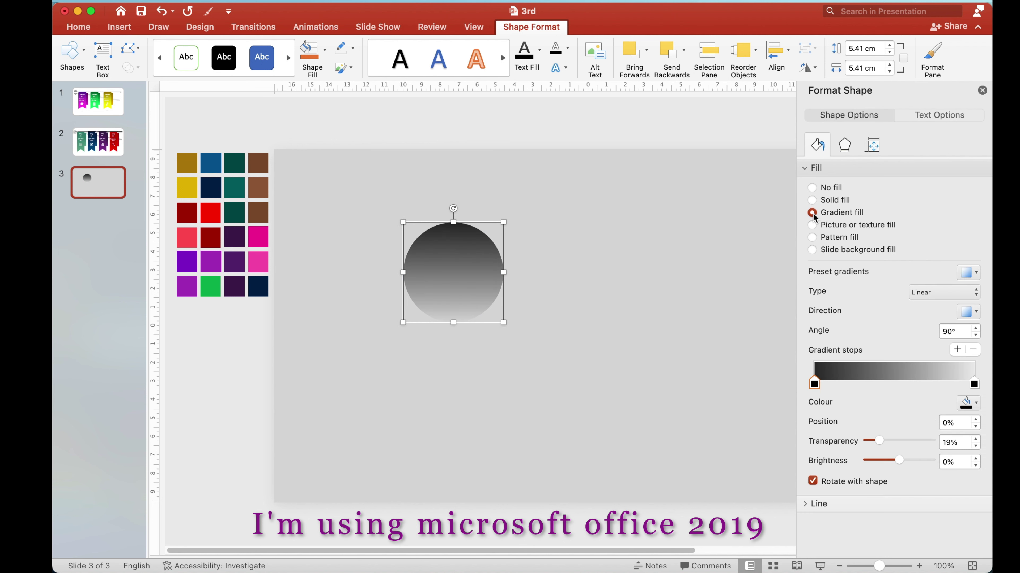
left_click(965, 409)
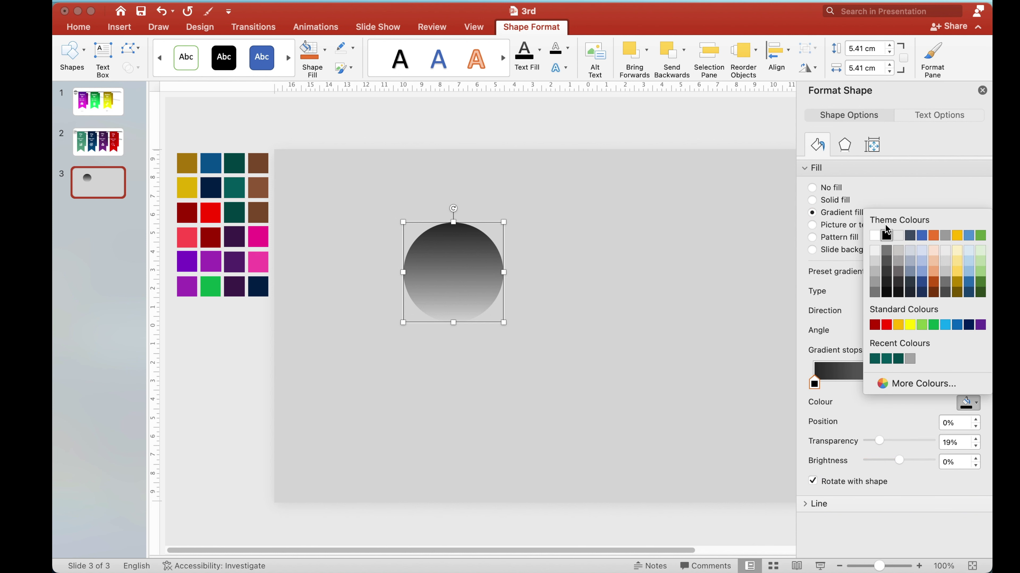
left_click(887, 236)
left_click(974, 384)
left_click(968, 406)
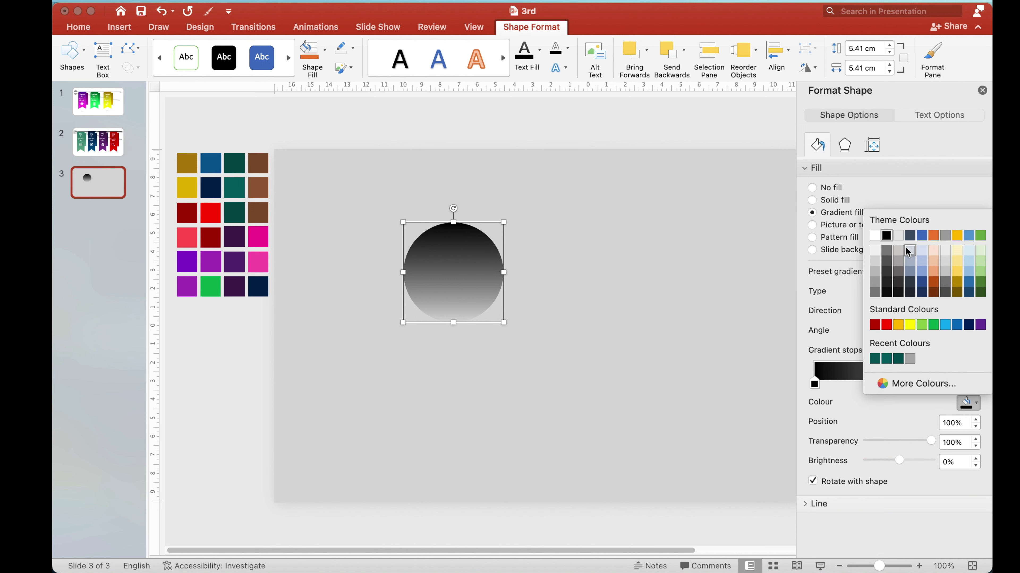
left_click(887, 236)
left_click(977, 386)
left_click_drag(868, 444, 930, 442)
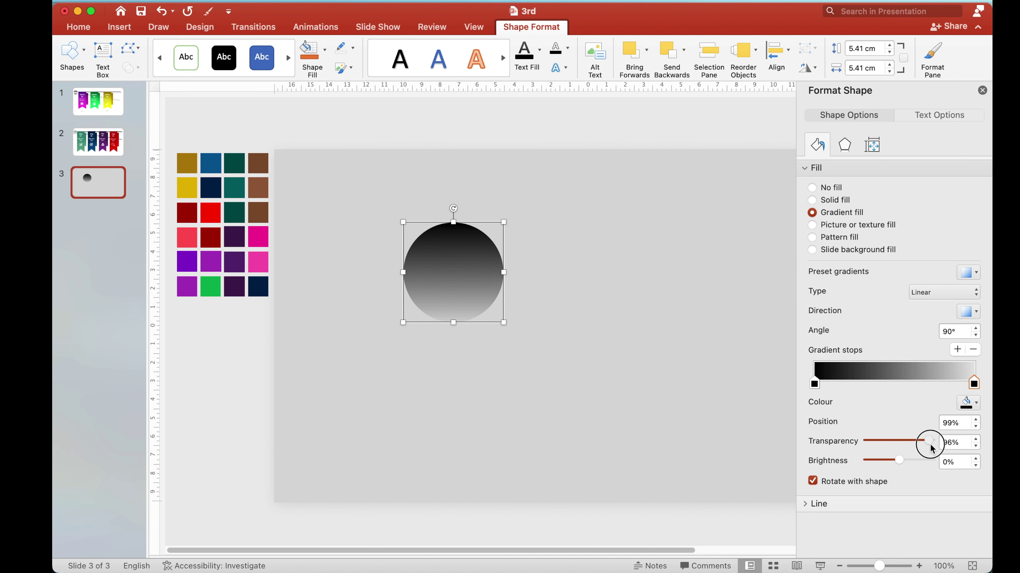
left_click(815, 386)
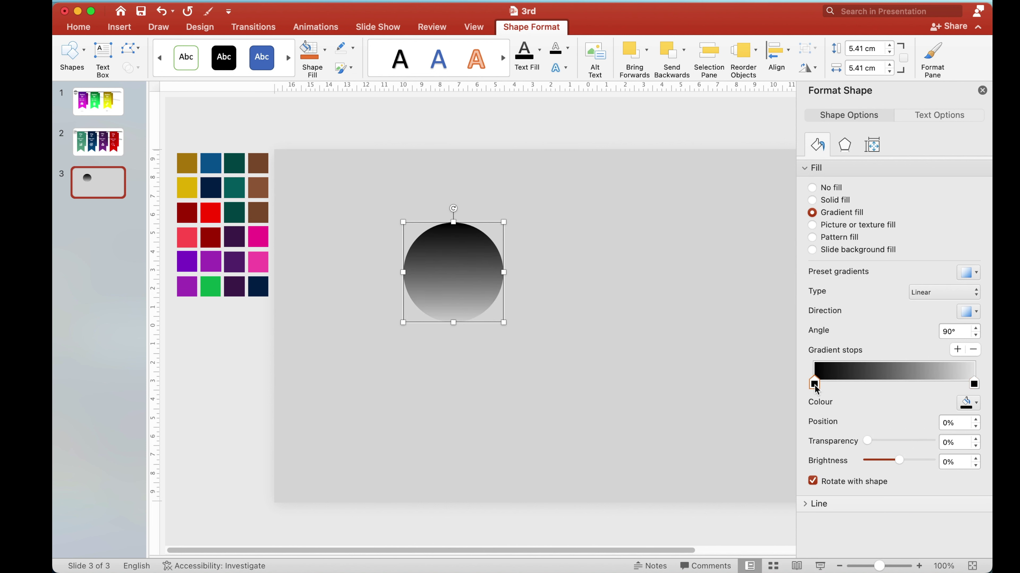
left_click_drag(871, 441, 880, 441)
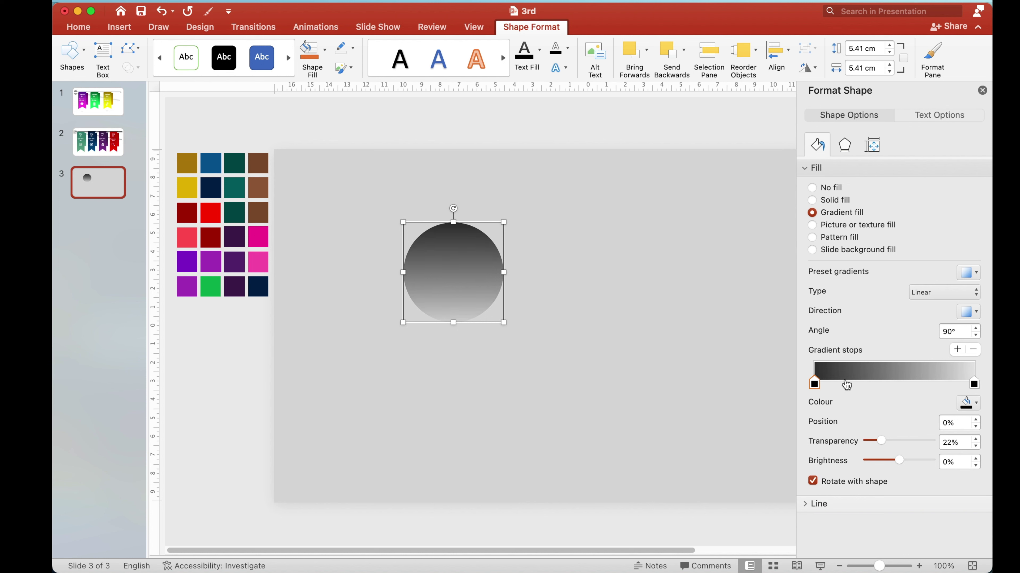
Give the circle an inner shadow, shrink it to 2.79 cm and move it top-left
left_click(845, 146)
left_click(977, 194)
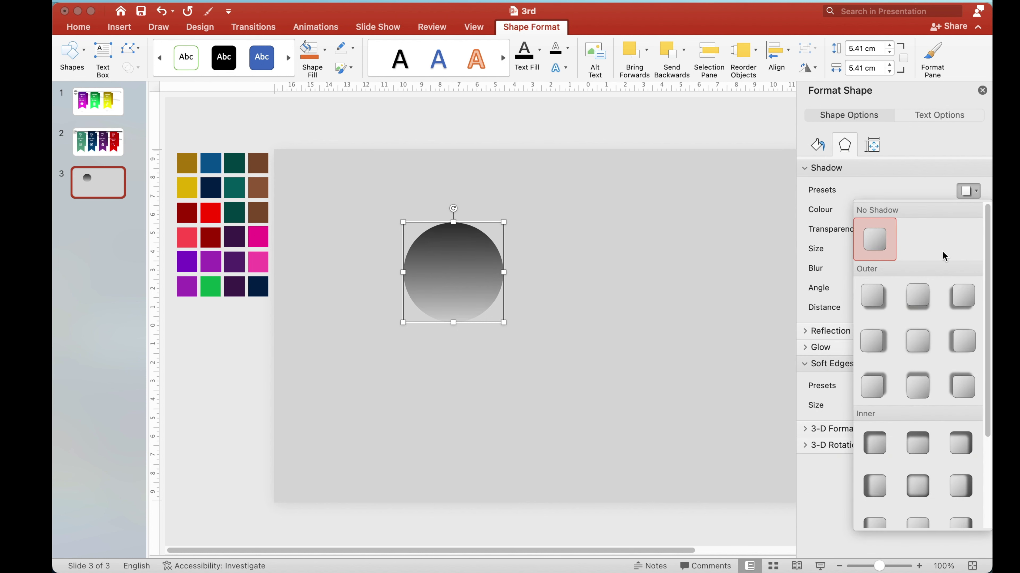
left_click(963, 449)
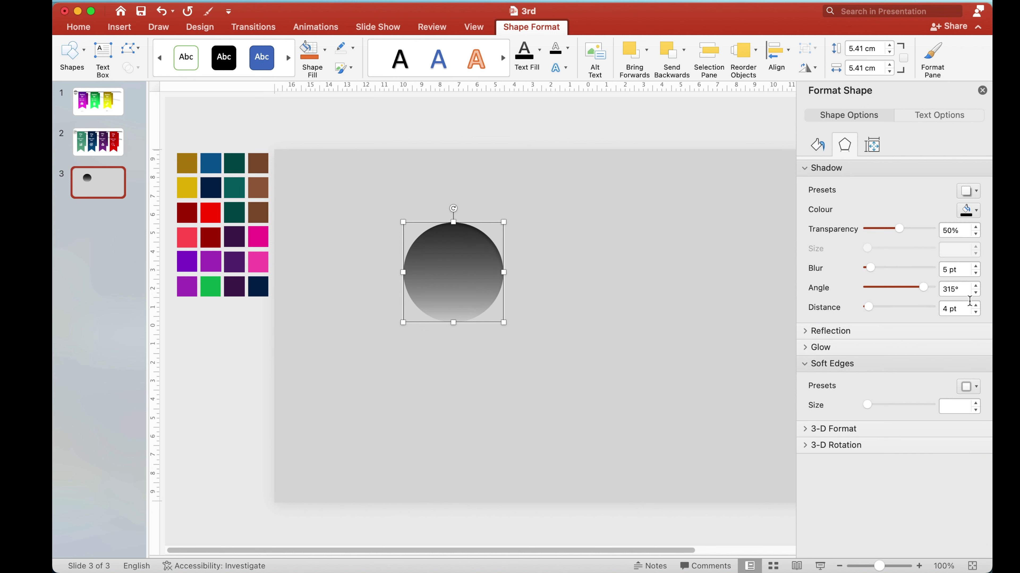
left_click_drag(505, 326, 309, 202)
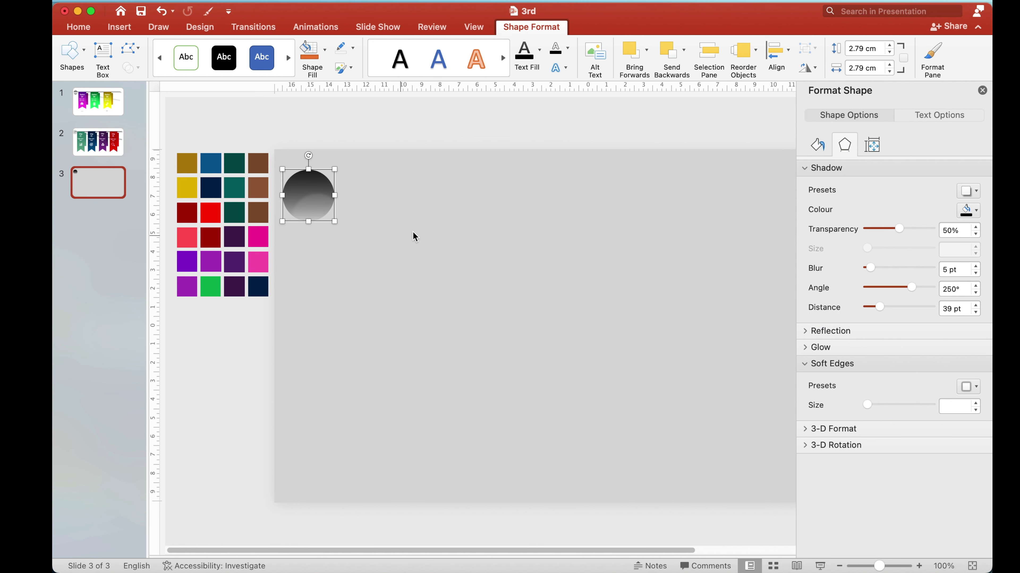
left_click(434, 264)
left_click(120, 27)
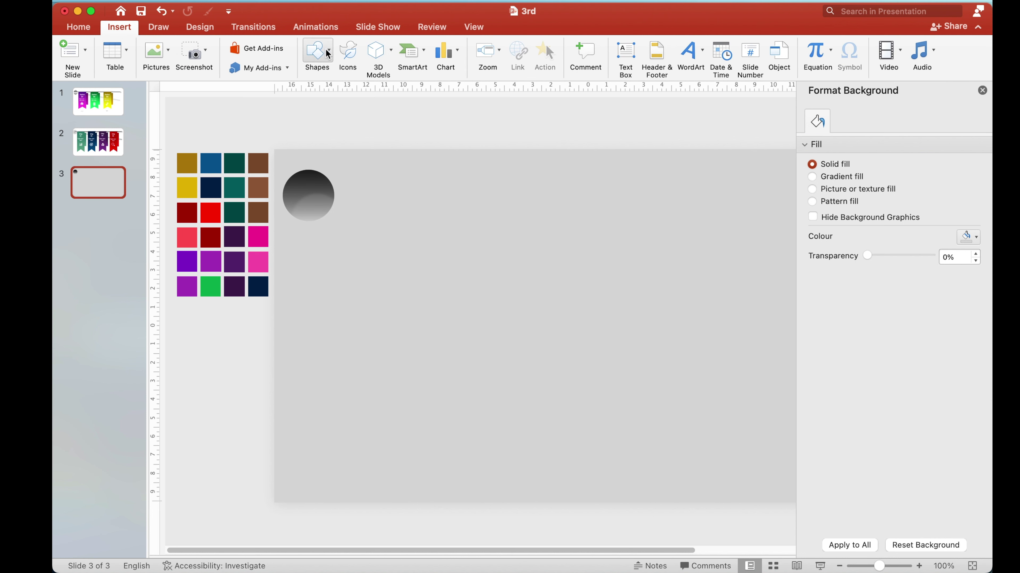
left_click(327, 51)
Draw an outline-free 23.25 × 0.78 cm rectangle bar beside the circle
left_click(424, 93)
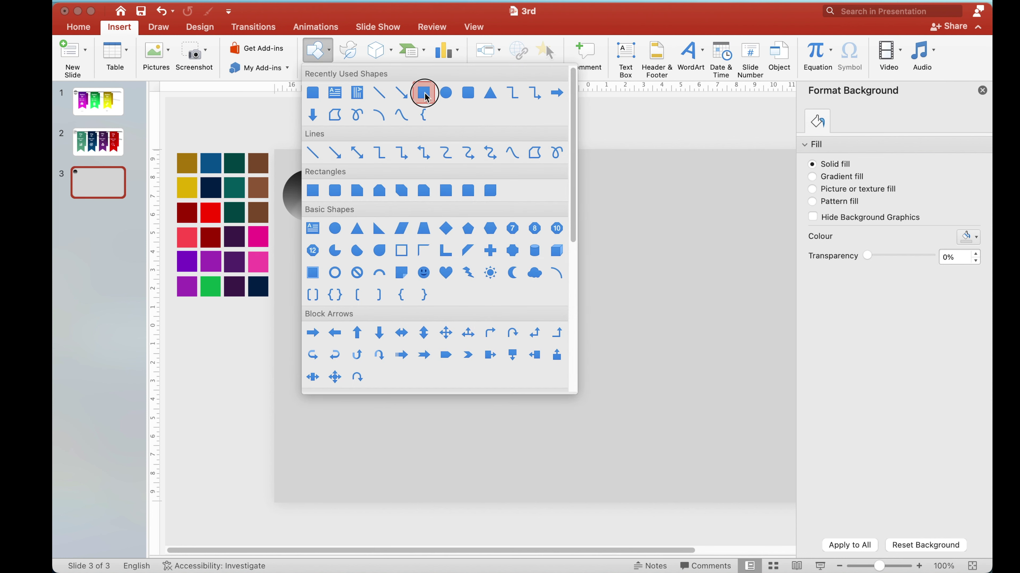
mouse_move(402, 213)
left_mouse_down()
mouse_move(733, 242)
mouse_move(790, 222)
left_mouse_up()
left_click_drag(574, 222, 543, 199)
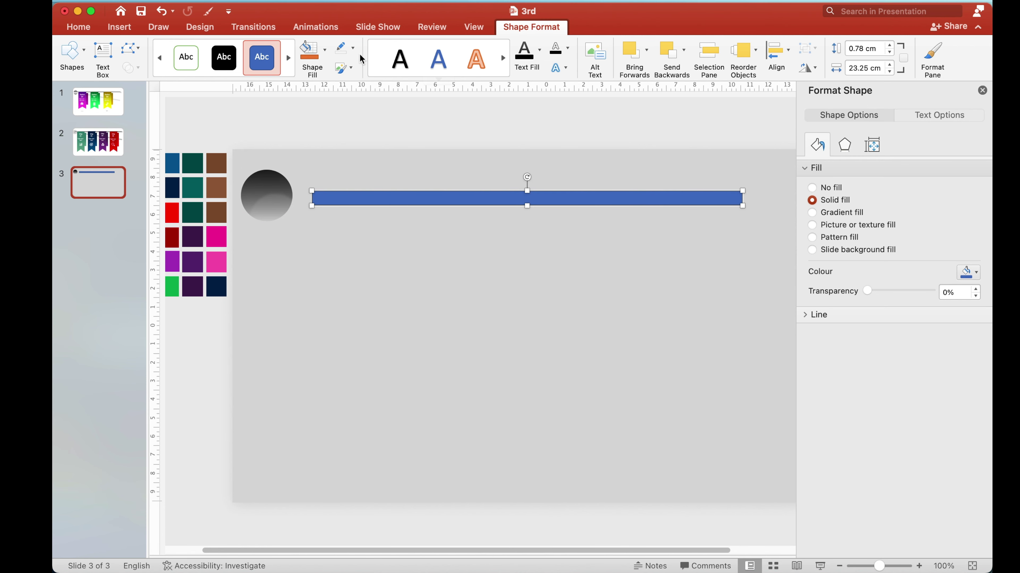
left_click(352, 47)
left_click(384, 73)
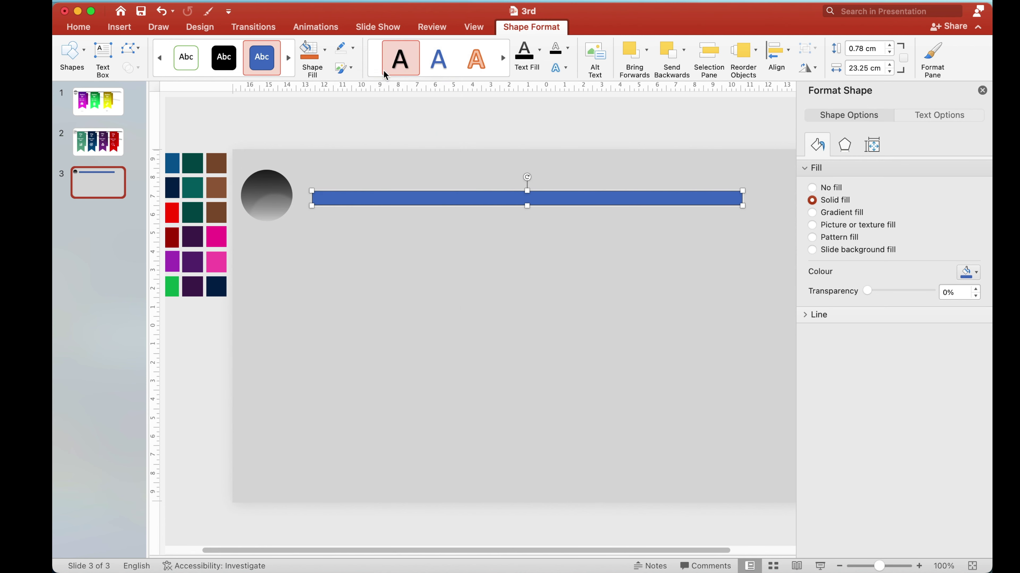
Duplicate the bar and place the copy lower on the slide
key("super+d")
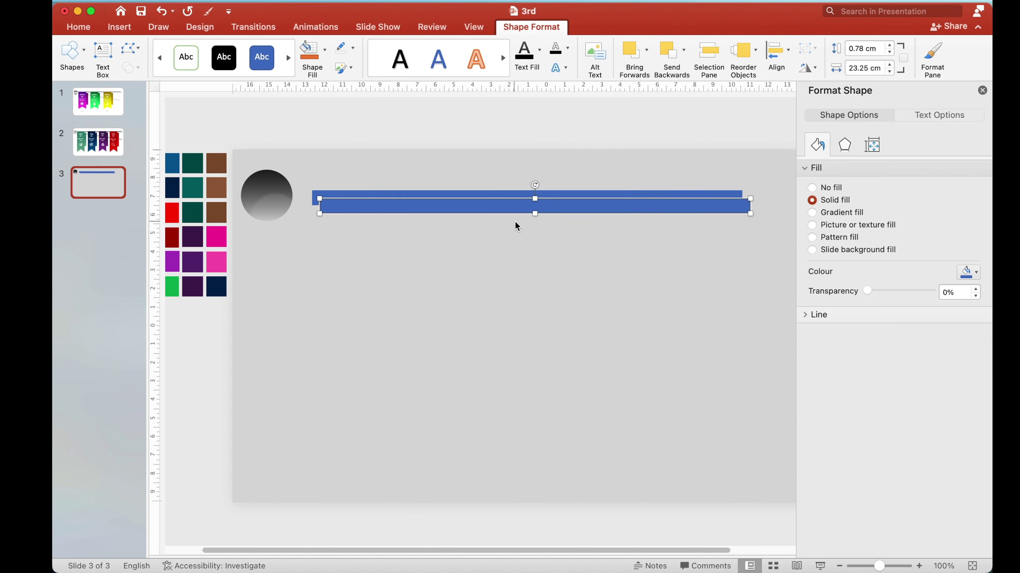
left_click_drag(506, 213, 483, 352)
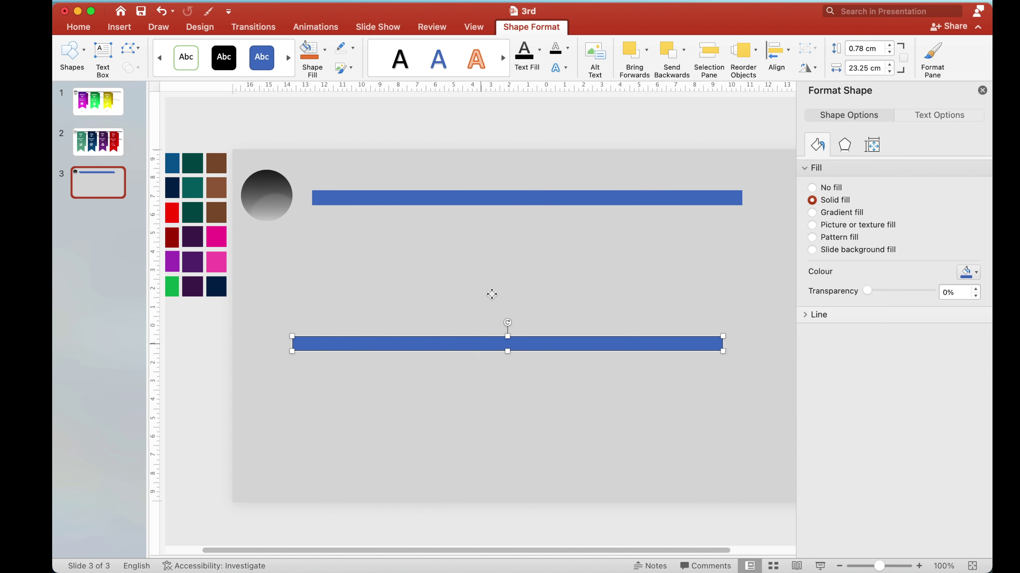
left_click(621, 199)
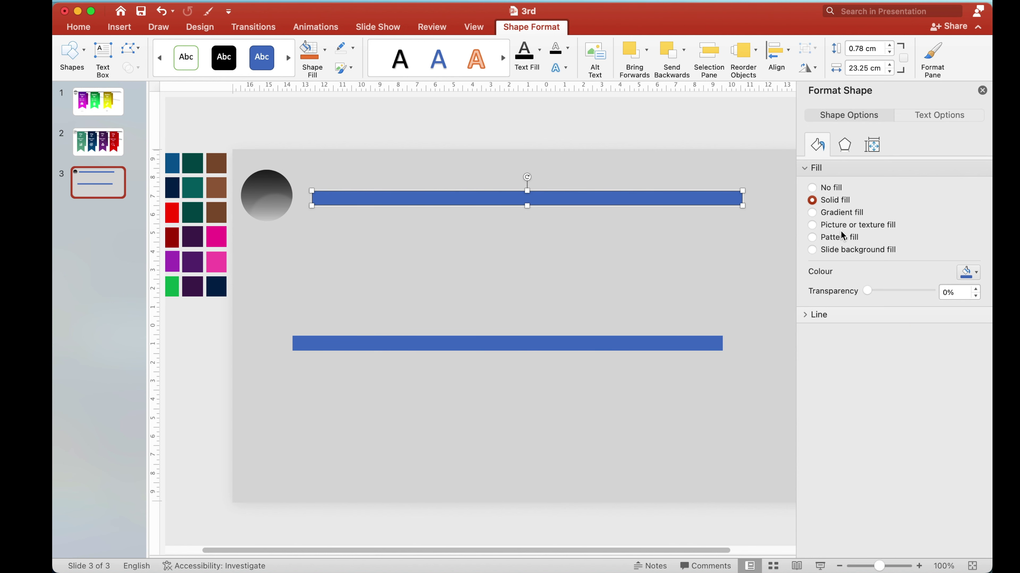
Fill the upper bar with a black linear gradient whose end stop is 100% transparent
left_click(813, 215)
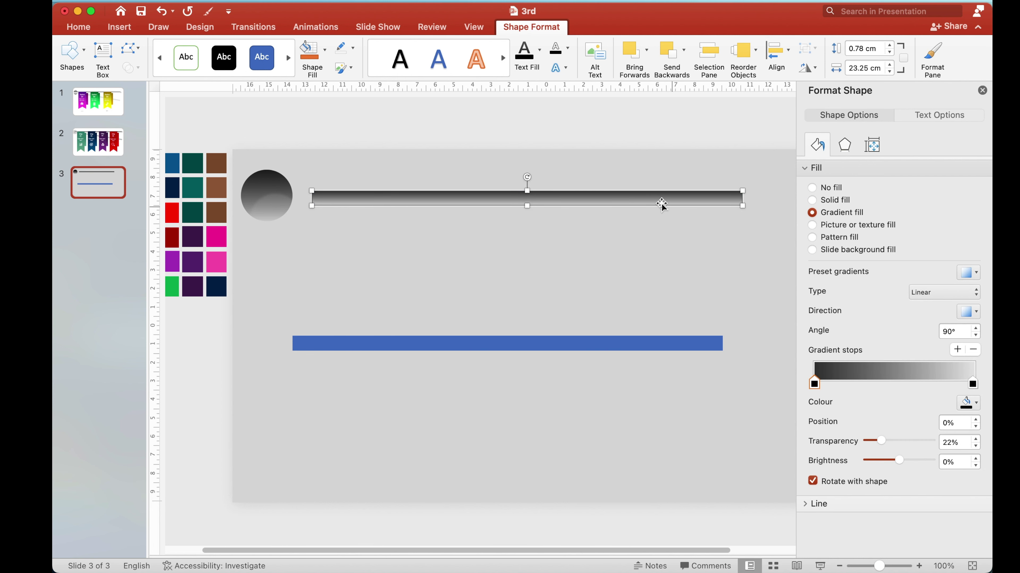
left_click_drag(815, 384, 819, 385)
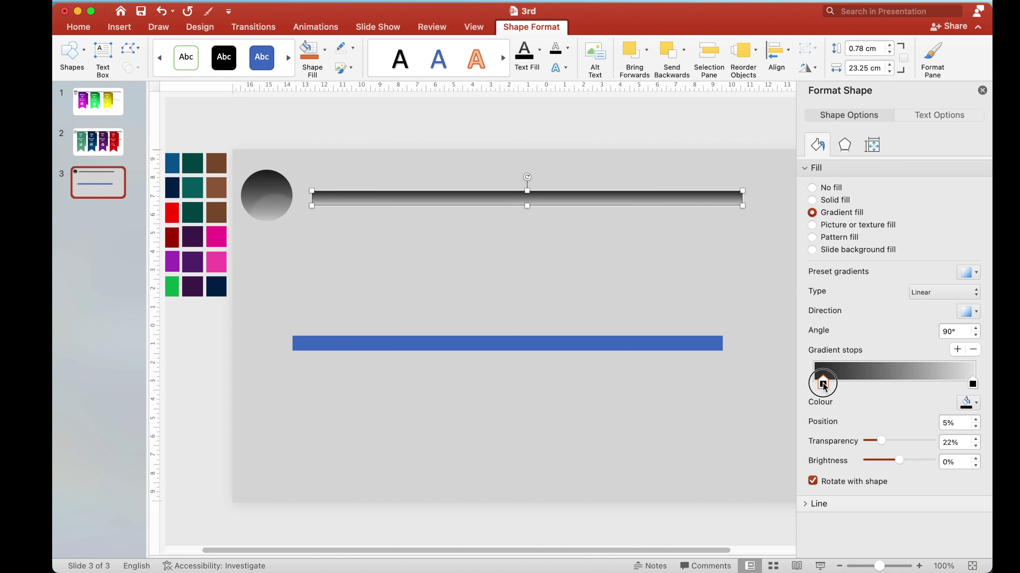
left_click(973, 384)
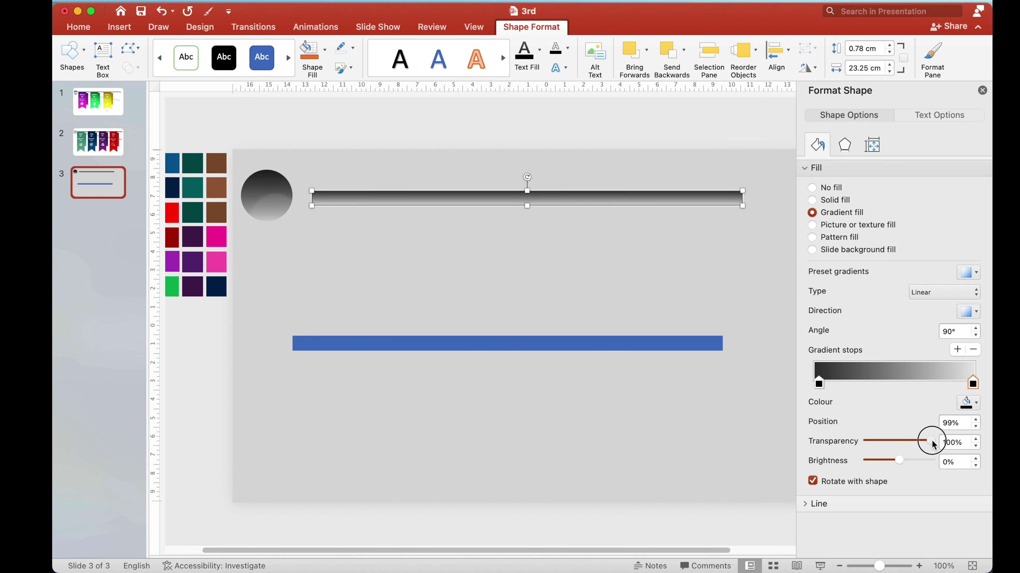
left_click_drag(930, 444, 933, 441)
Apply an Inside: Top shadow to the bar with 7 pt distance, 8 pt blur, 53% transparency
left_click(847, 151)
left_click(969, 191)
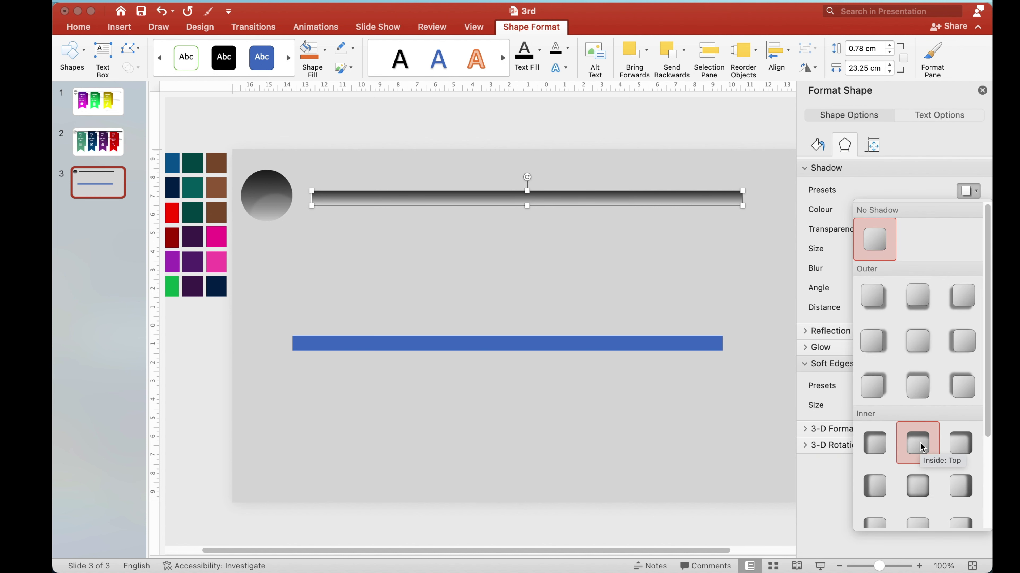
left_click(919, 445)
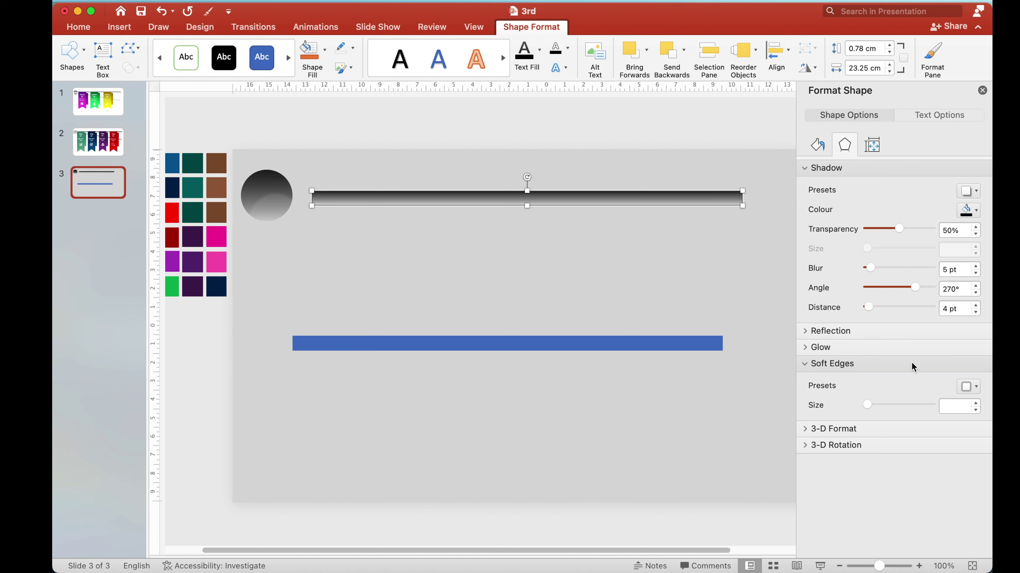
left_click(976, 306)
left_click(976, 306)
left_click(976, 306)
left_click(976, 266)
left_click(976, 267)
left_click(976, 267)
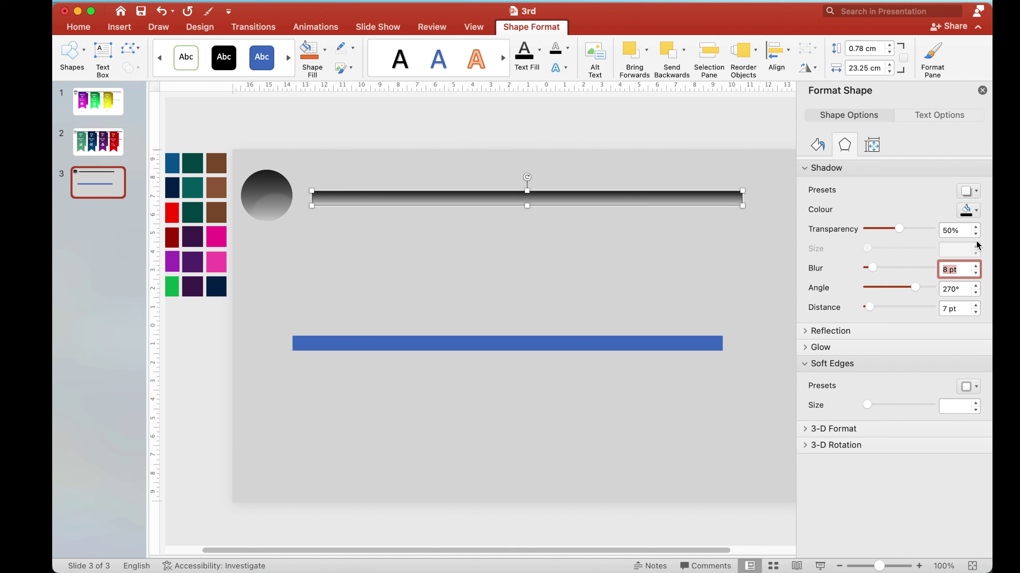
left_click(975, 227)
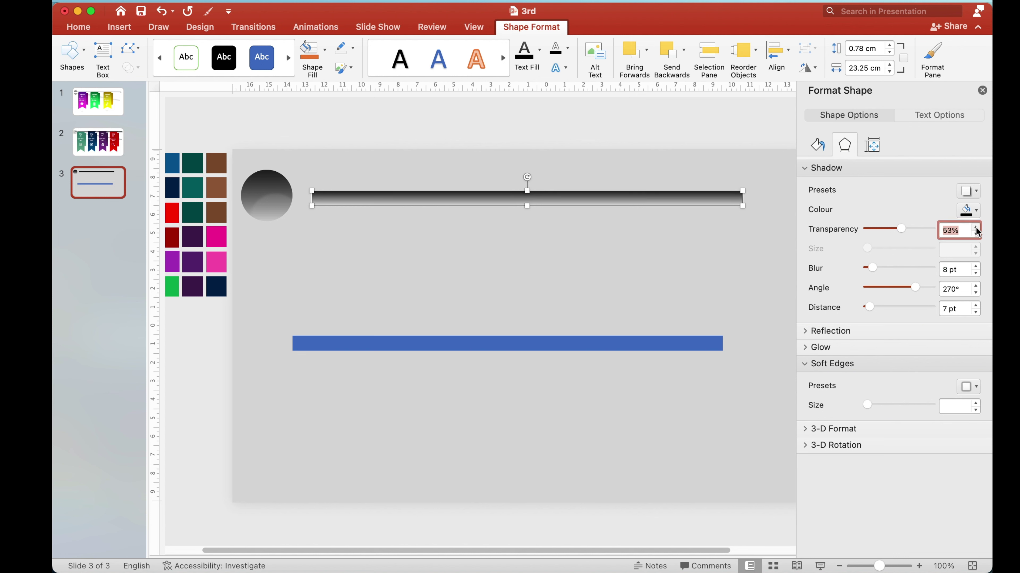
Shift the shadowed gradient bar slightly lower on the slide
left_click(648, 261)
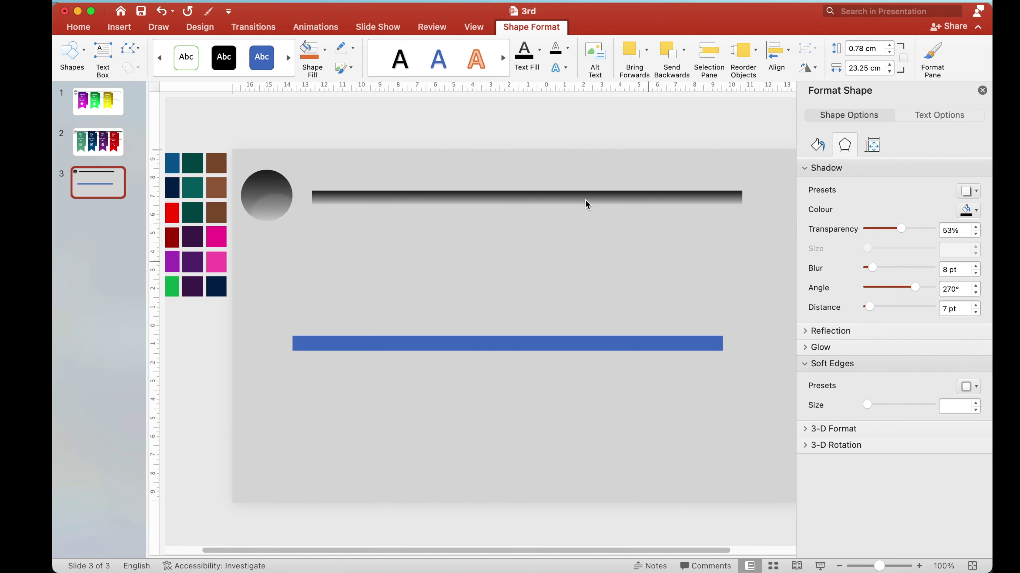
left_click_drag(581, 200, 573, 225)
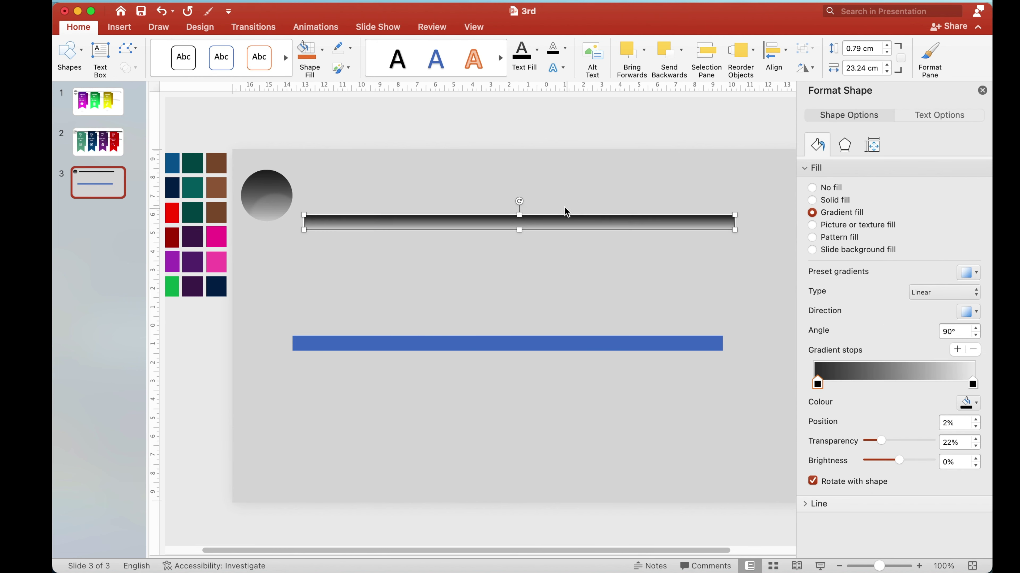
left_click(120, 27)
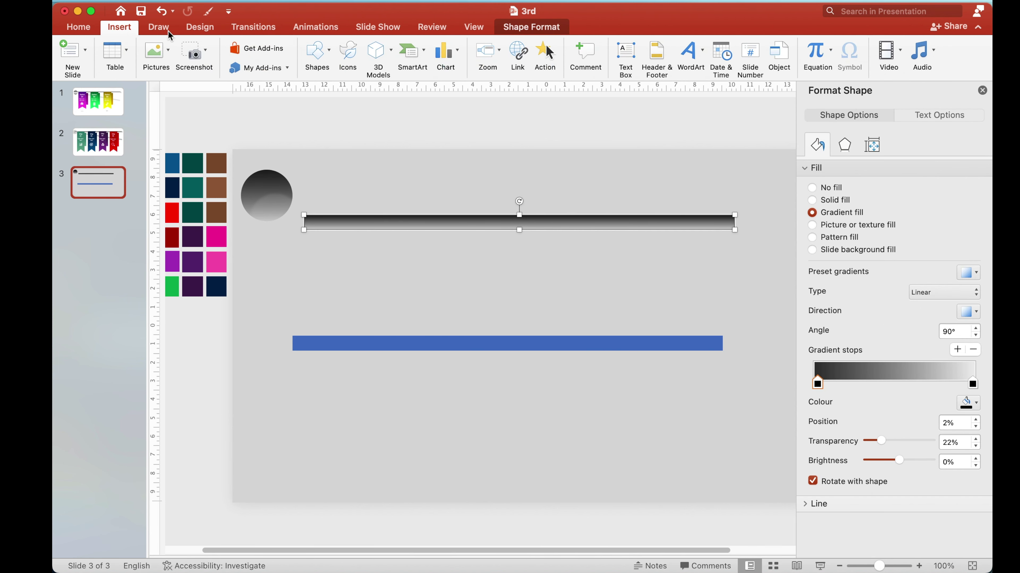
Draw a small outline-free circle at the right end of the upper bar
left_click(327, 52)
left_click(445, 93)
left_click_drag(530, 262, 559, 290)
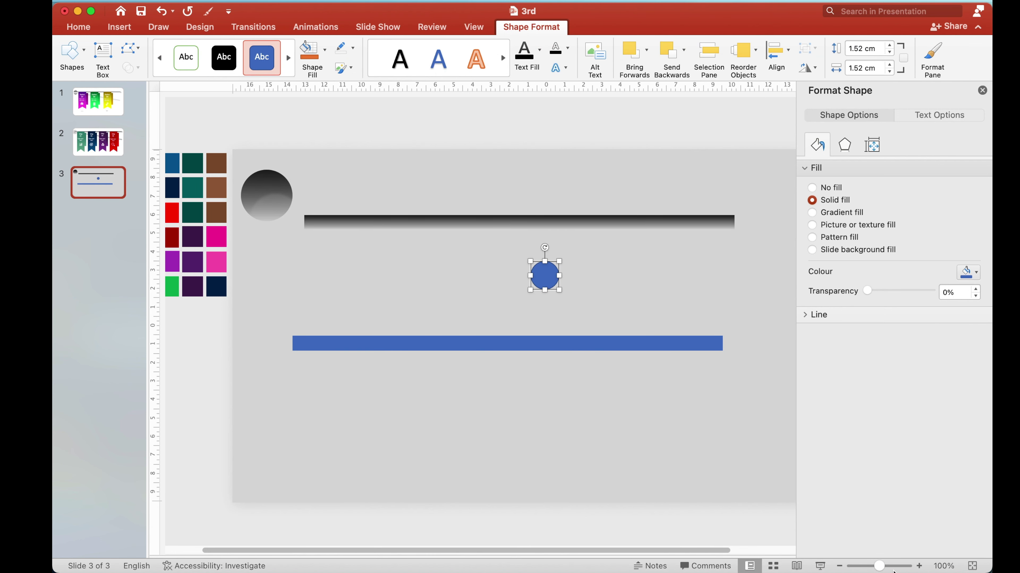
scroll(751, 551, "up", 5)
mouse_move(273, 368)
left_mouse_down()
mouse_move(233, 332)
mouse_move(592, 279)
left_mouse_up()
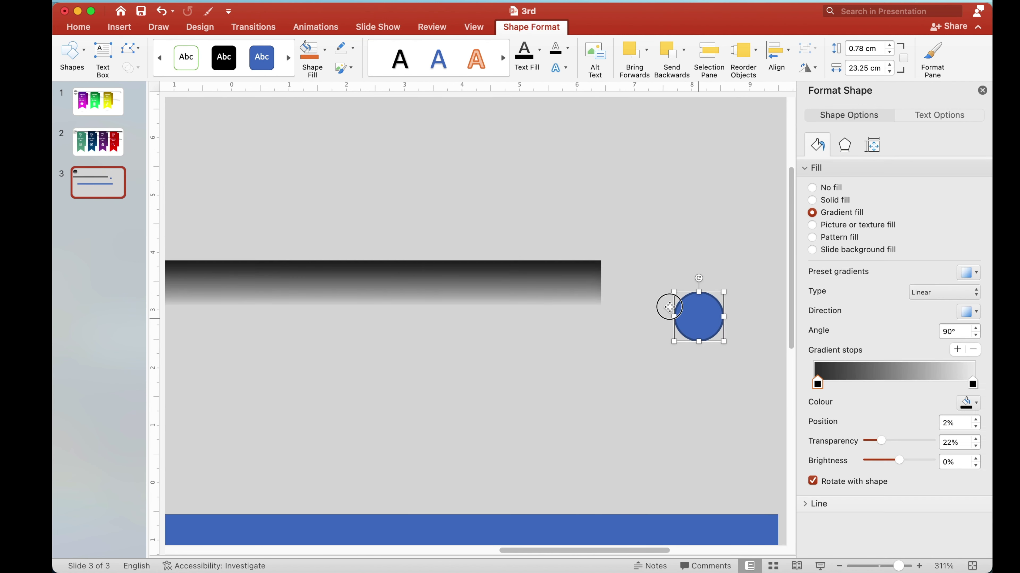
left_click_drag(593, 279, 593, 283)
left_click(353, 49)
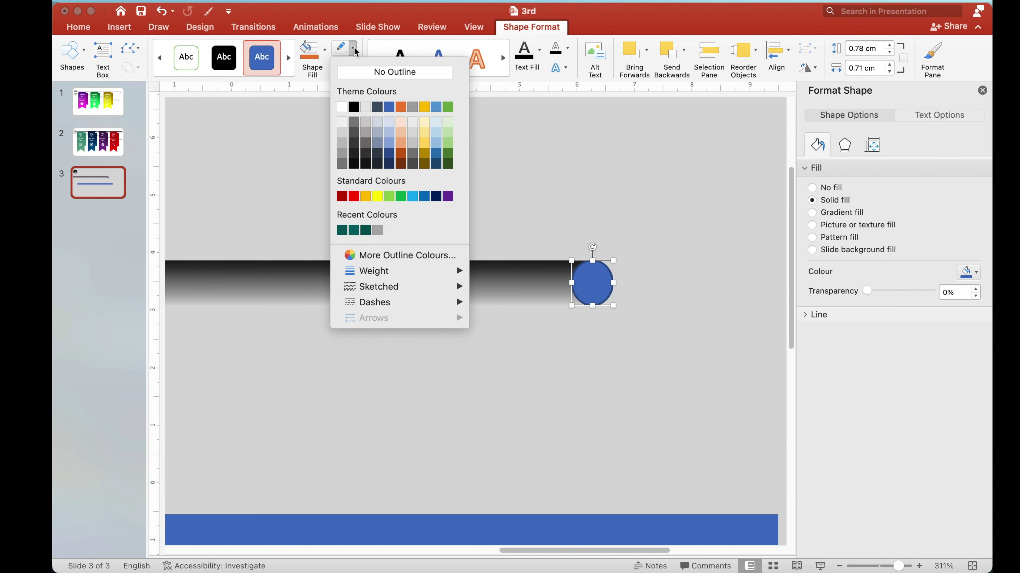
left_click(384, 72)
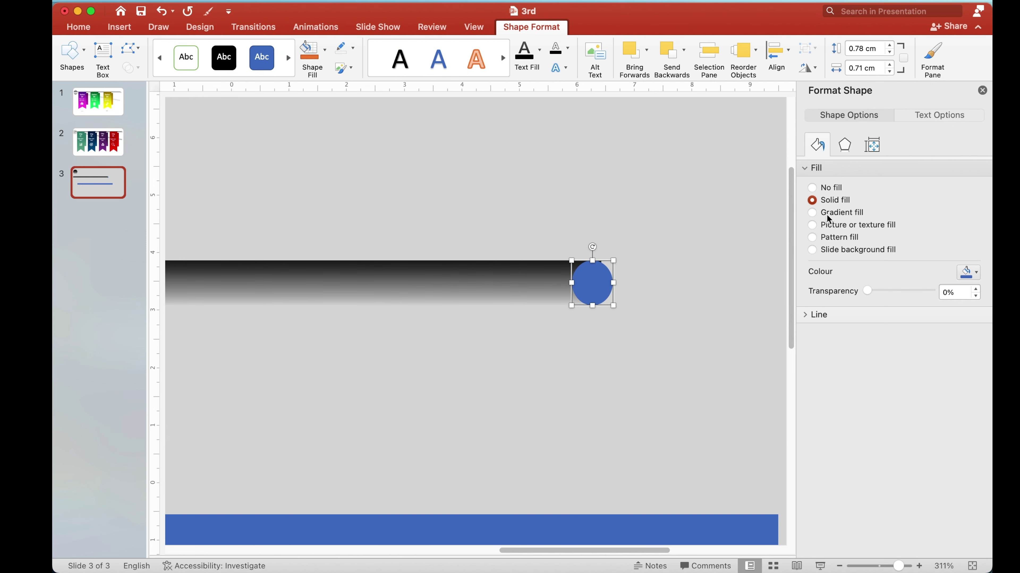
Give it a gradient fill, narrow it to a 0.79 × 0.53 cm oval, end stop 22% transparent
left_click(812, 213)
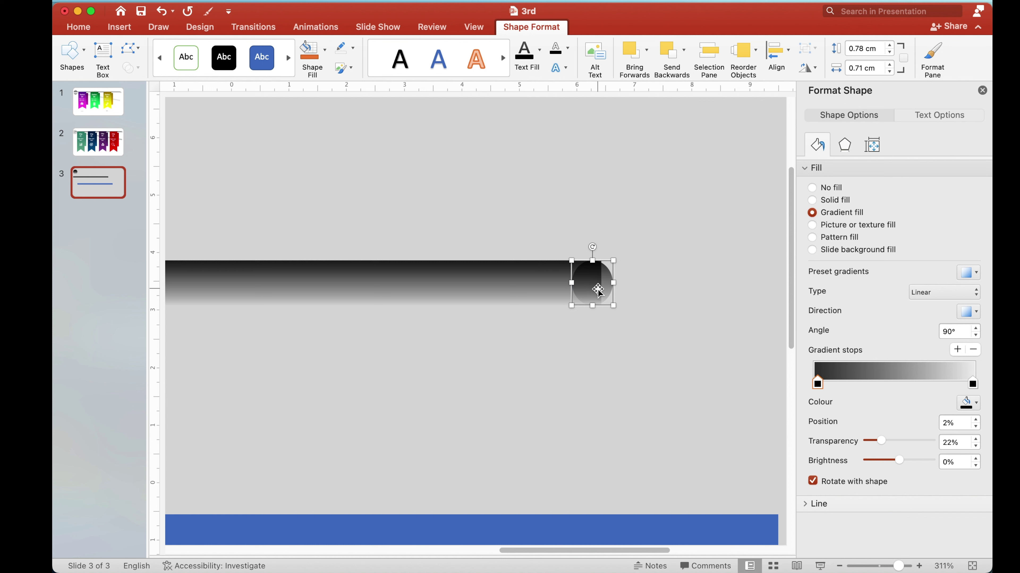
left_click_drag(571, 283, 578, 283)
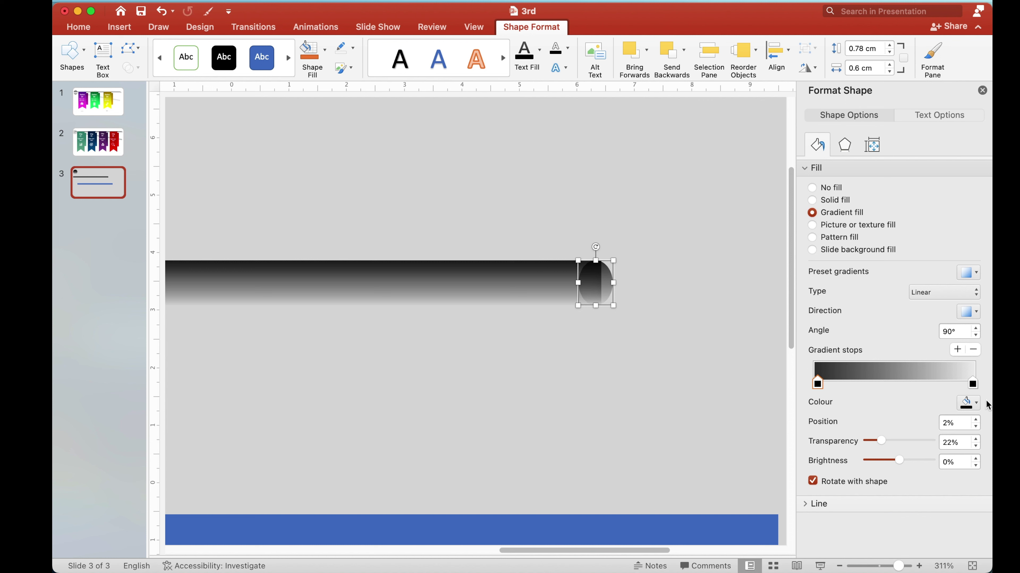
left_click(973, 385)
left_click_drag(931, 441, 881, 441)
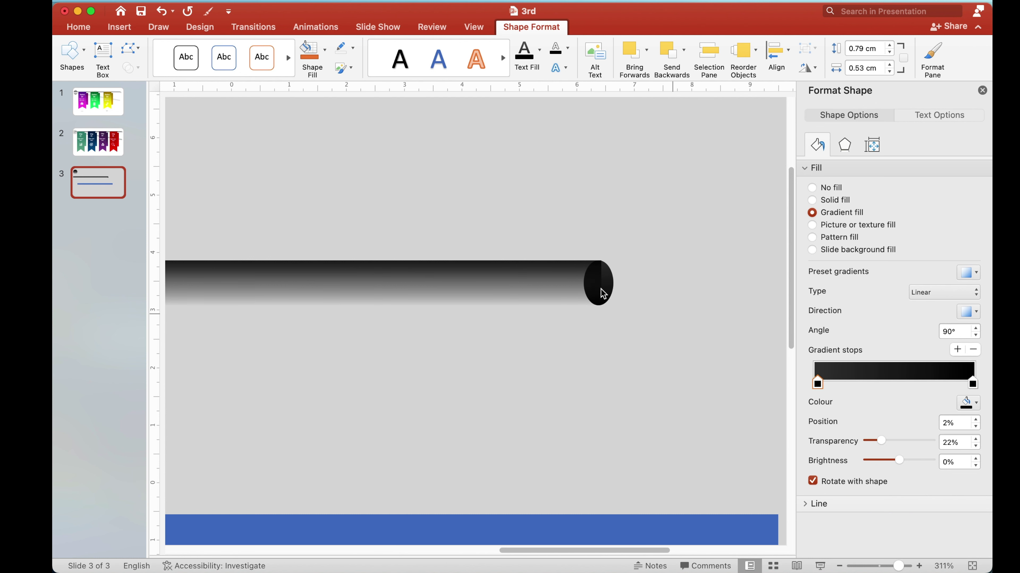
key("Escape")
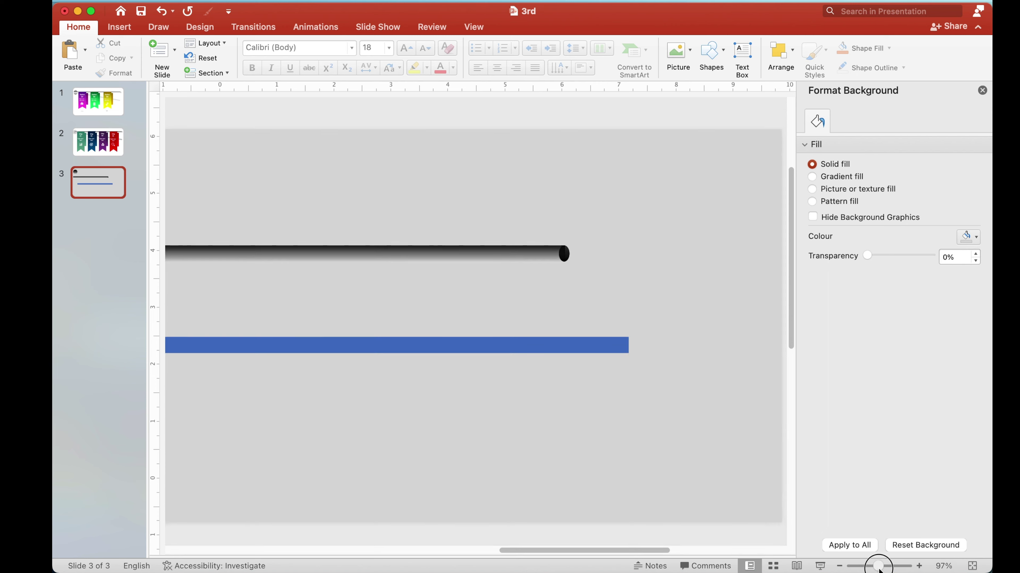
Raise the lower bar slightly and give it a faint gradient with its end stop at 83% transparency
left_click_drag(898, 566, 877, 566)
left_click(412, 328)
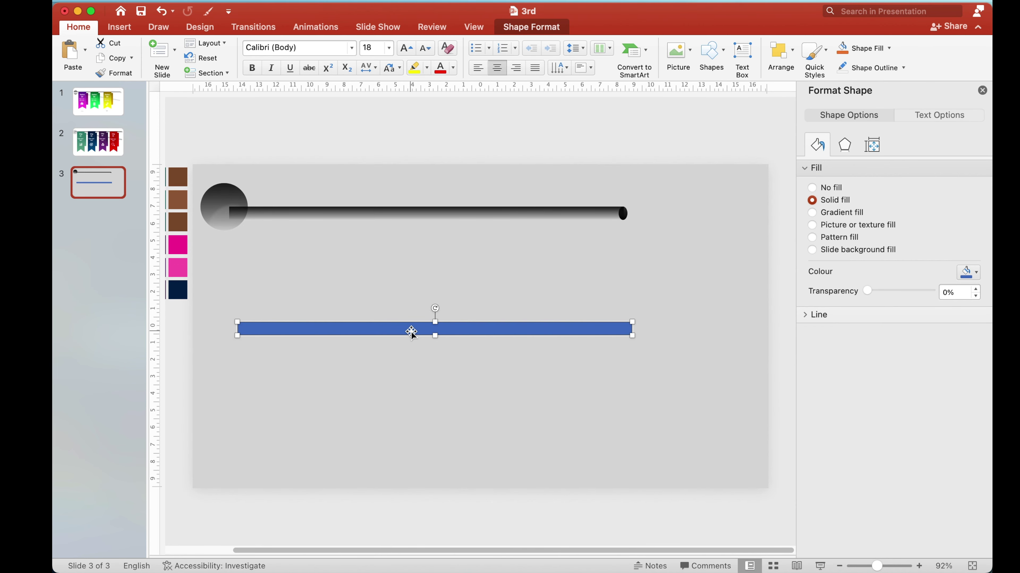
left_click_drag(412, 332, 413, 316)
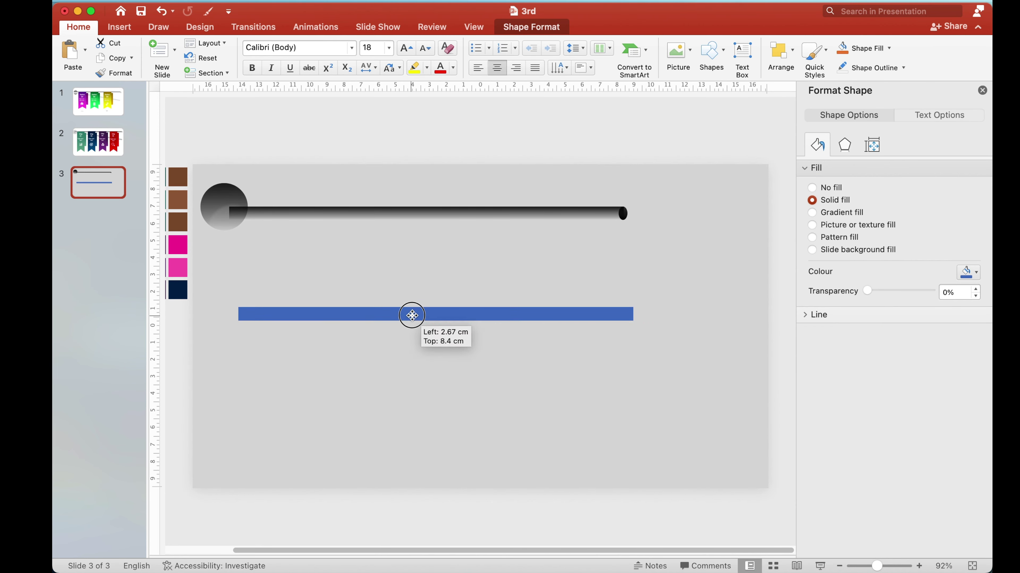
left_click(811, 213)
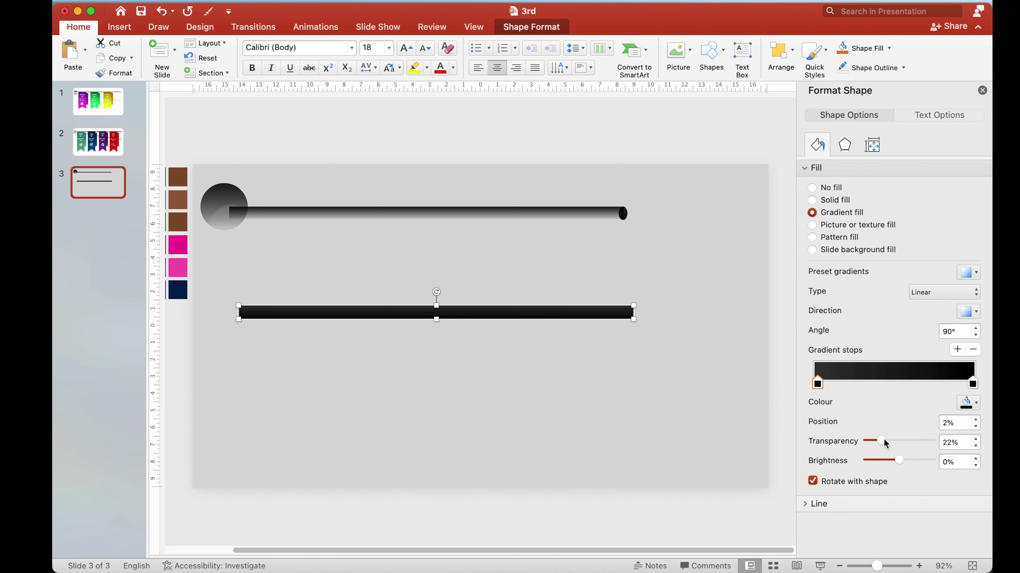
left_click_drag(885, 444, 931, 442)
left_click(973, 384)
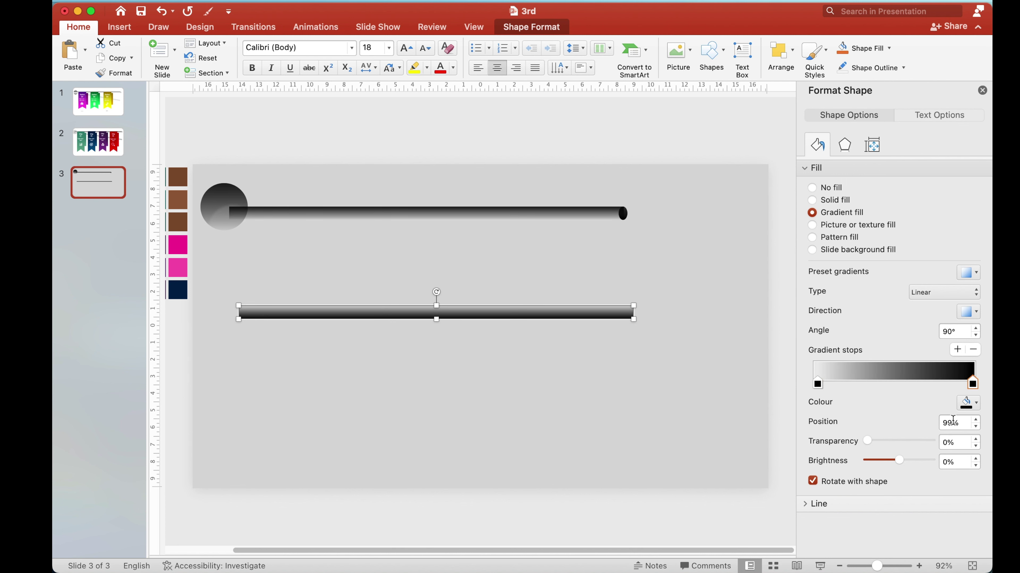
left_click_drag(867, 438, 920, 440)
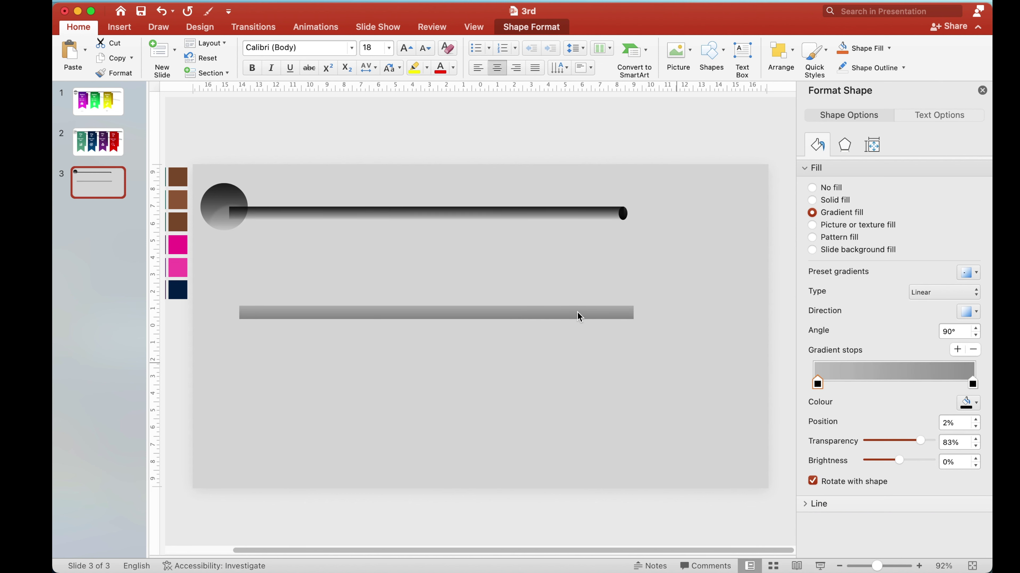
left_click(720, 272)
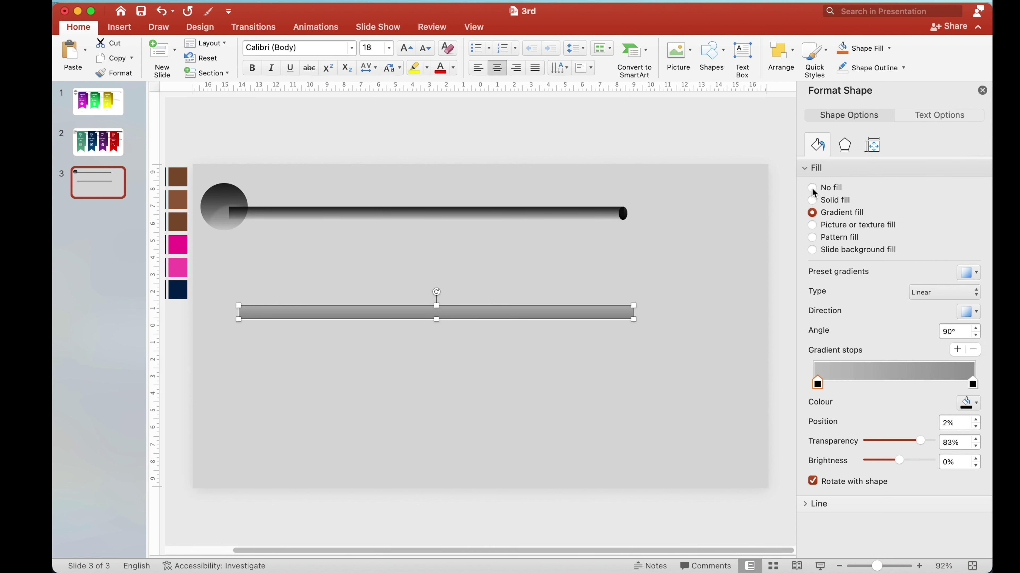
Give the lower bar 4 pt soft edges
left_click(844, 148)
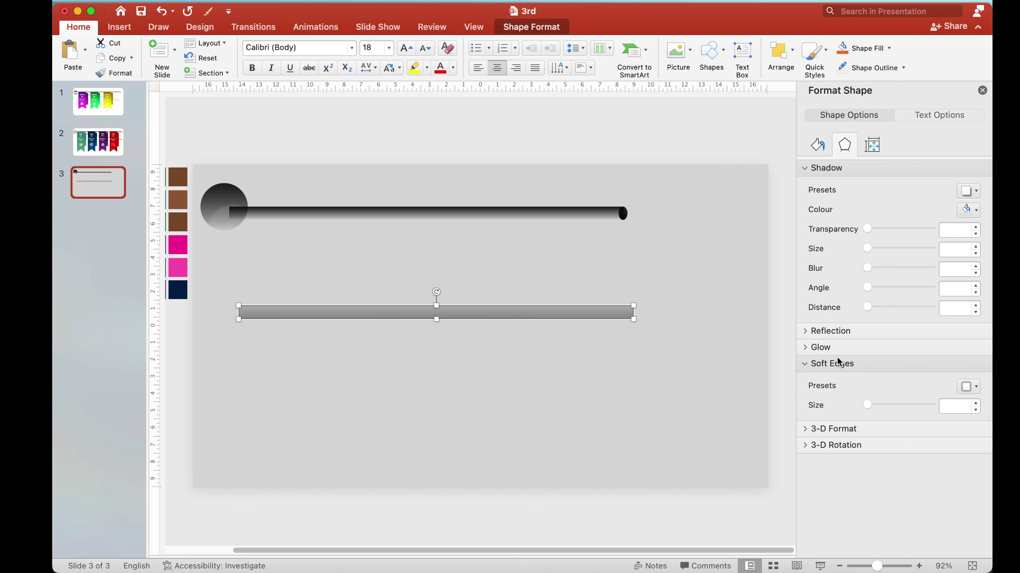
left_click(975, 404)
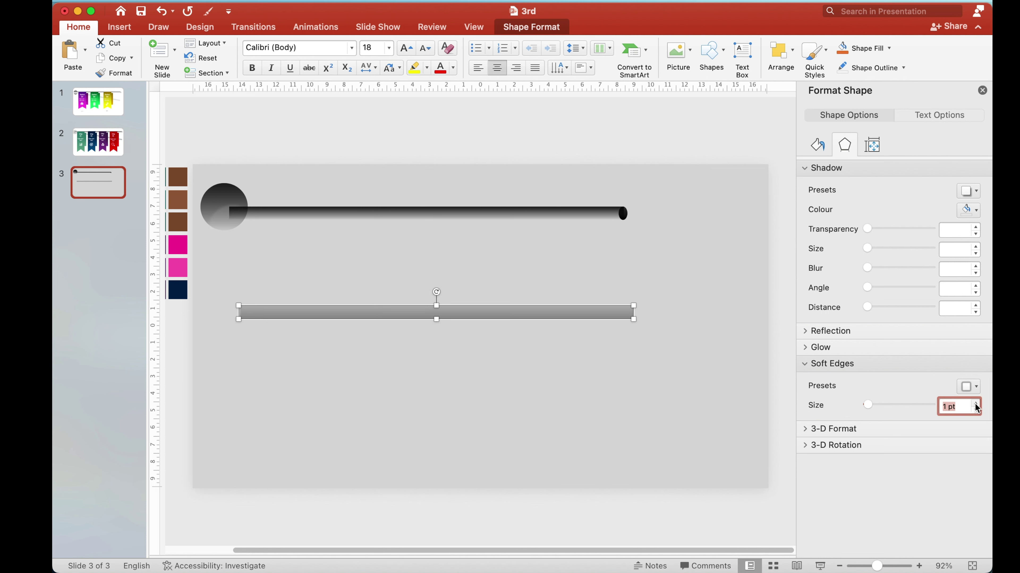
left_click(975, 404)
left_click(975, 403)
left_click(539, 384)
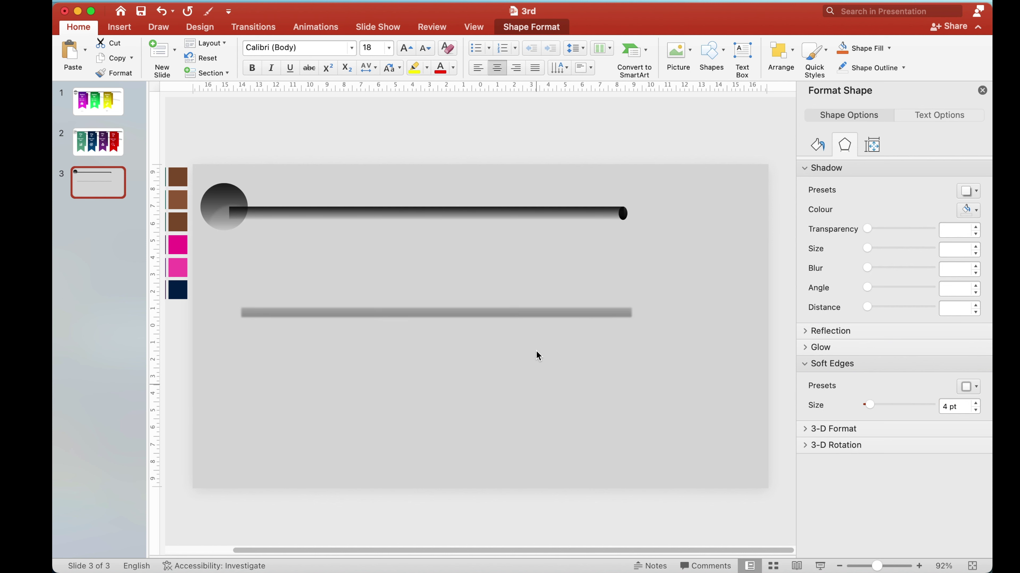
Tilt the grey bar down from the circle, then select it with the rod and apply a context-menu command
left_click(487, 315)
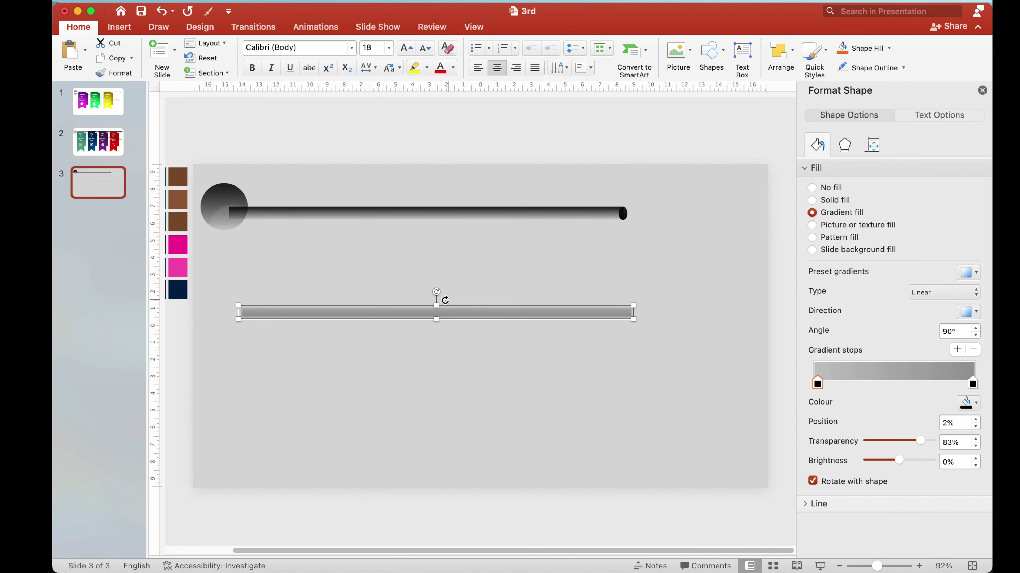
left_click_drag(437, 292, 437, 259)
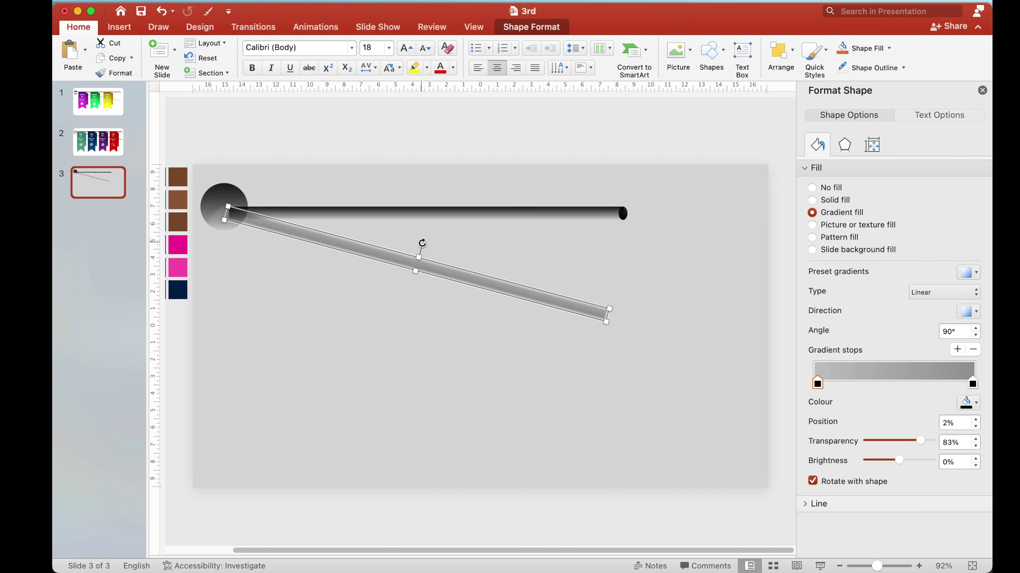
left_click(483, 218)
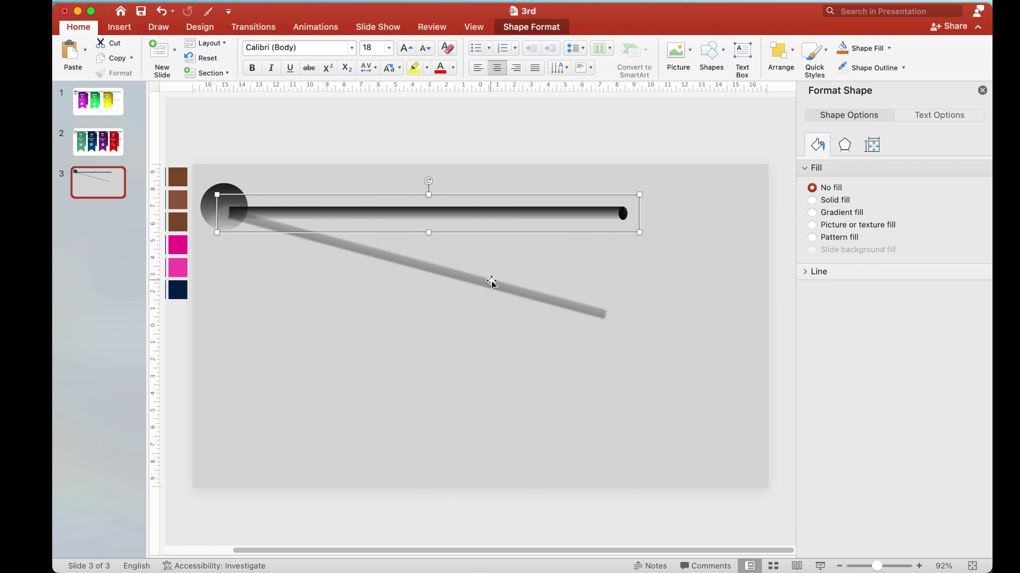
left_click(453, 277, "shift")
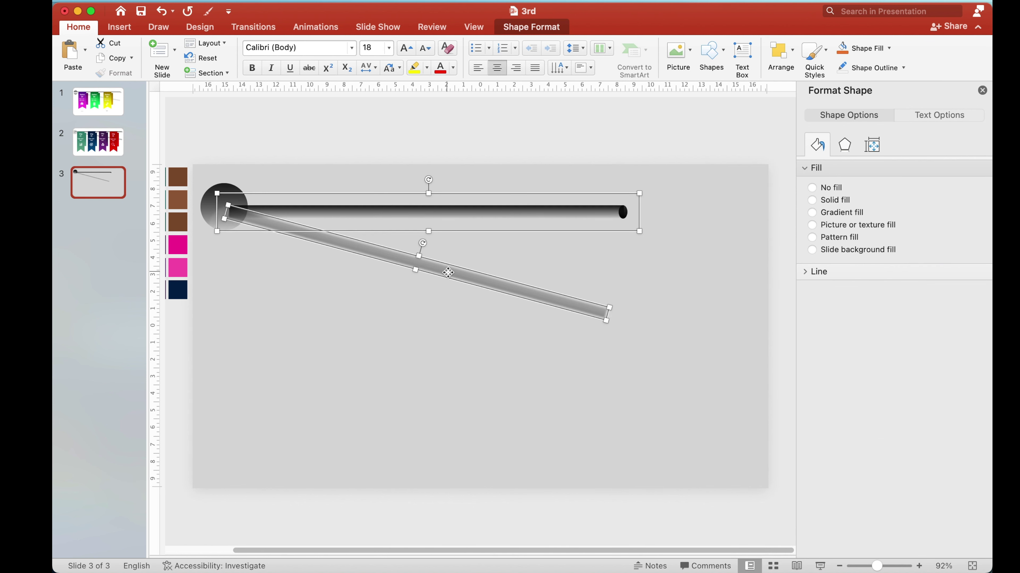
right_click(476, 210)
left_click(457, 314)
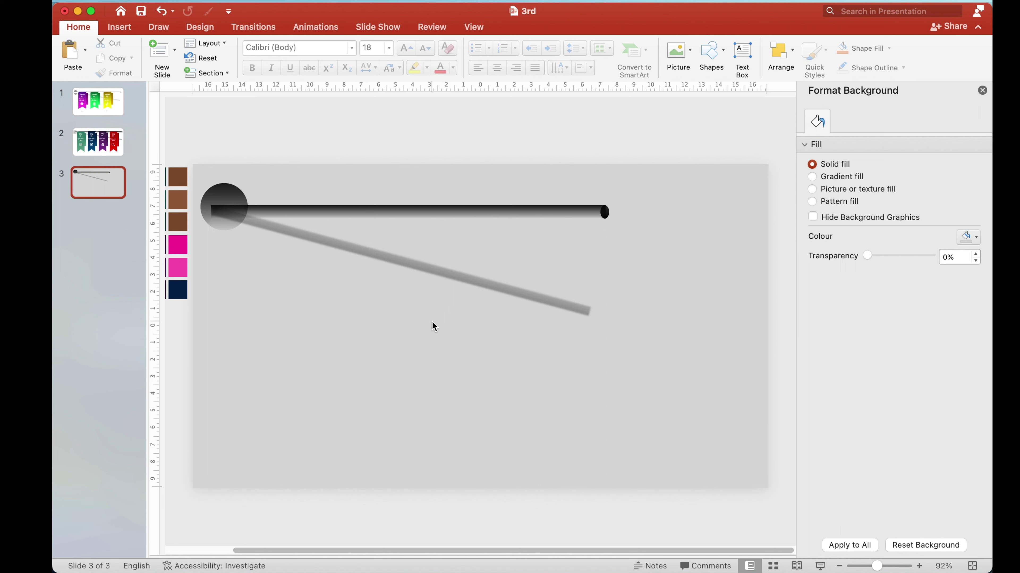
Draw a tall rounded-top rectangle below the rod plus an offset, longer copy beside it
left_click(120, 28)
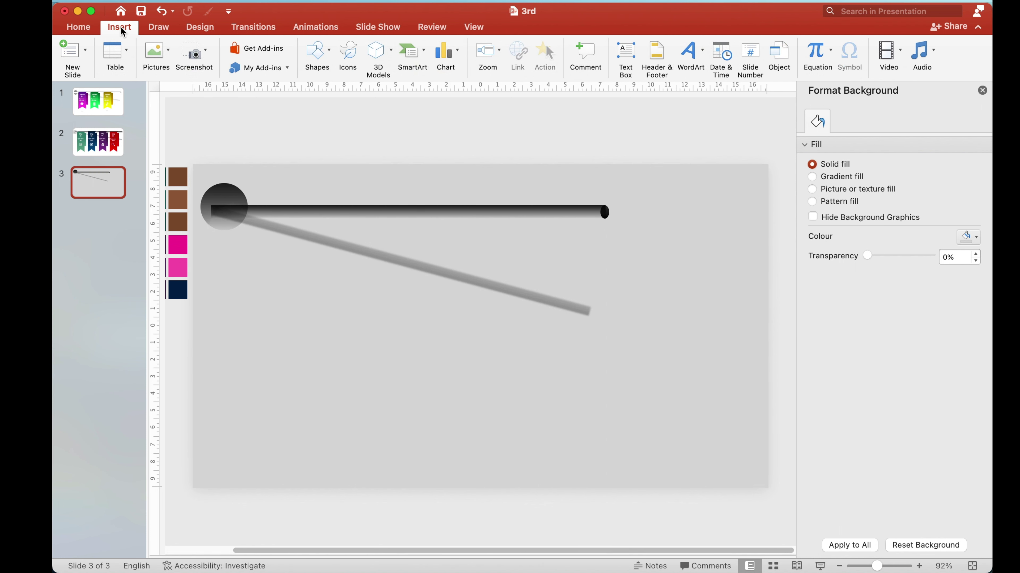
left_click(317, 50)
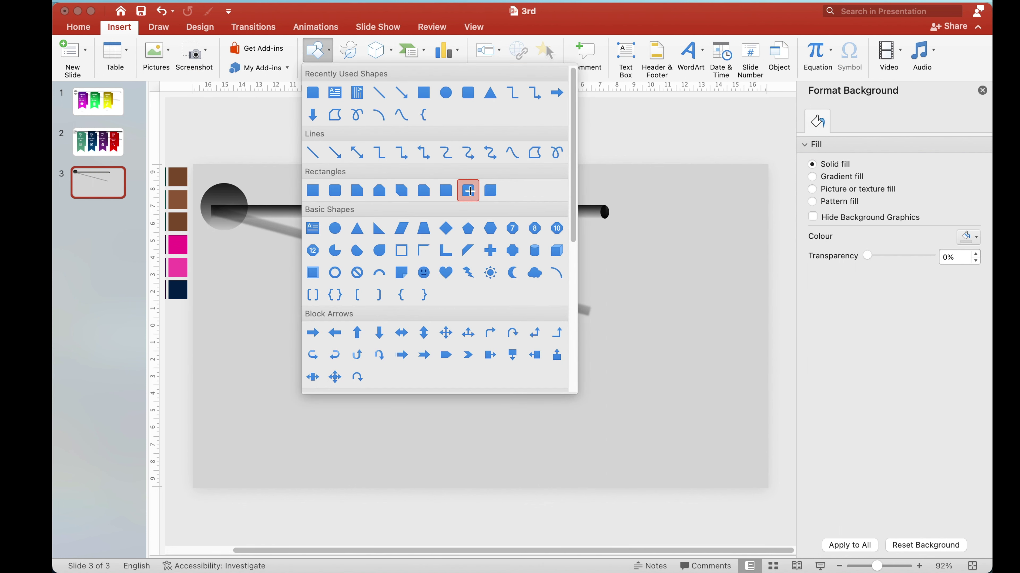
left_click(472, 195)
left_click_drag(258, 276, 389, 459)
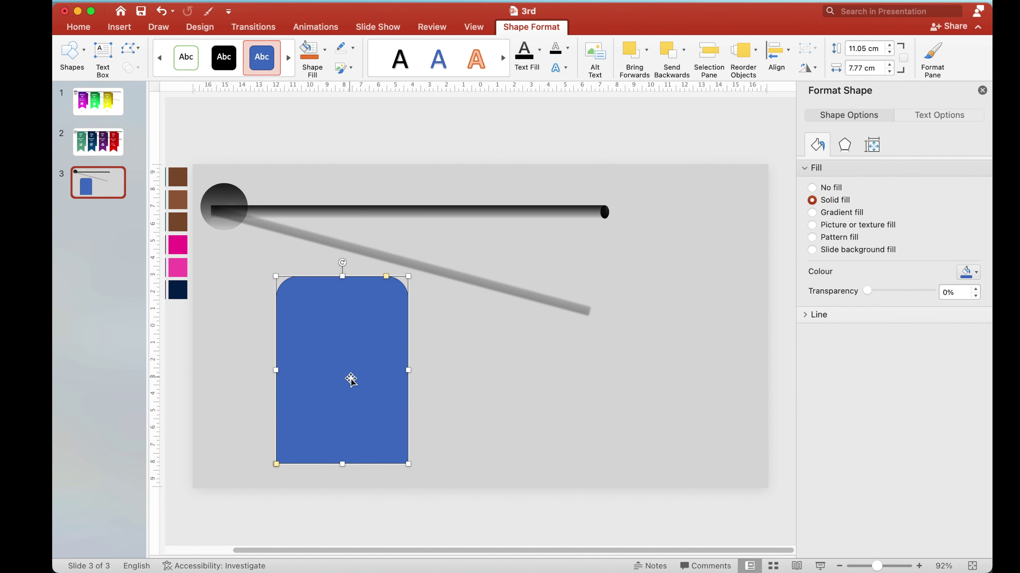
mouse_move(348, 378)
left_mouse_down()
mouse_move(385, 389)
mouse_move(417, 380)
left_mouse_up()
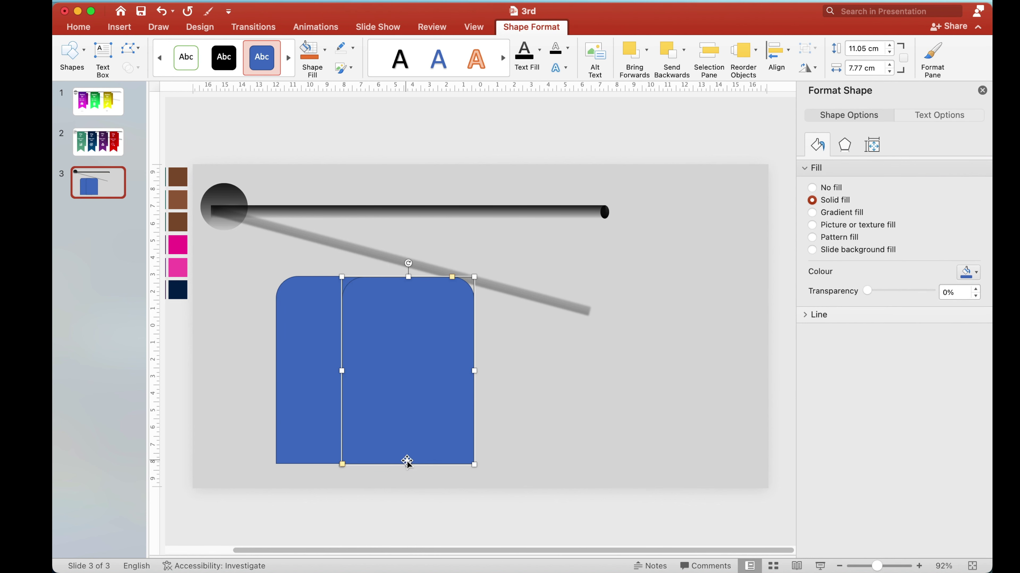
left_click_drag(409, 464, 406, 486)
left_click(565, 396)
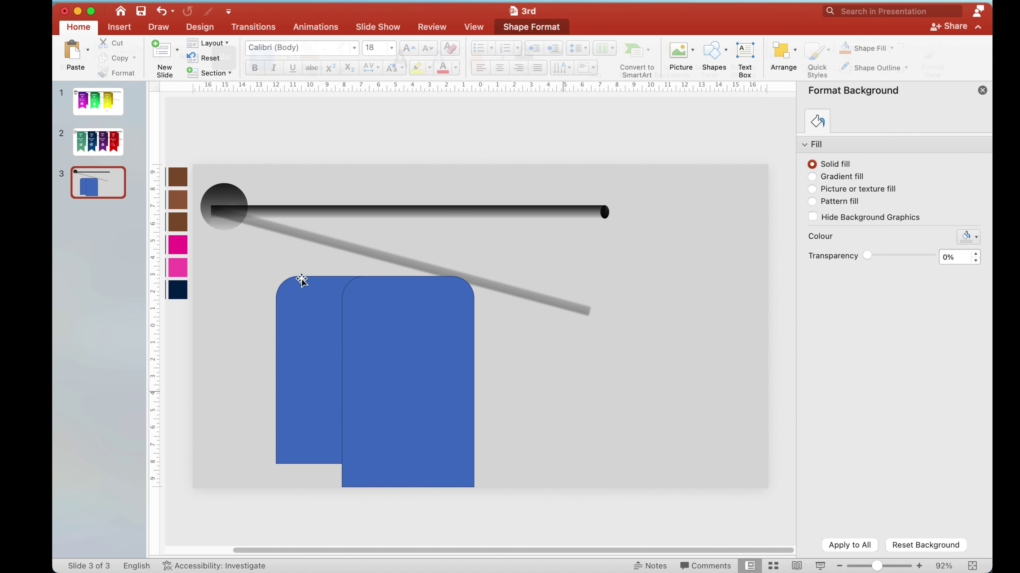
Subtract the copy from the original with Merge Shapes and move the ribbon up to the rod
left_click(308, 341)
left_click(420, 363, "shift")
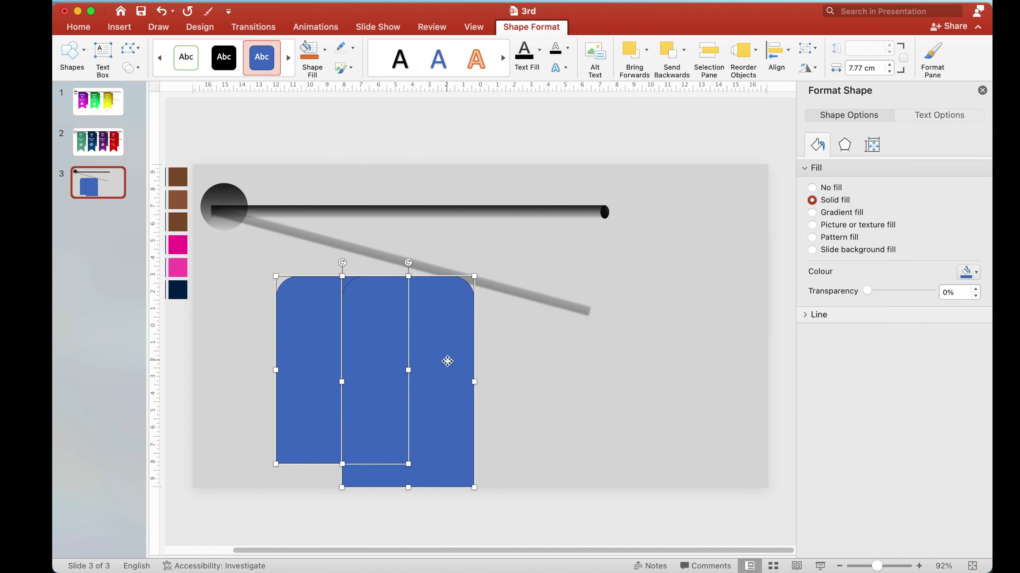
left_click(130, 67)
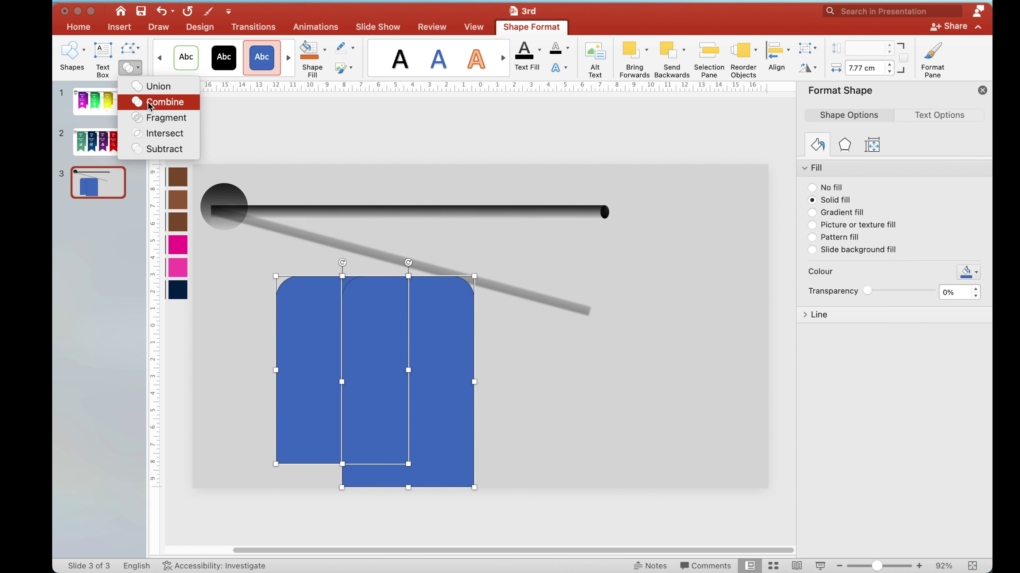
left_click(160, 149)
left_click_drag(314, 359, 287, 289)
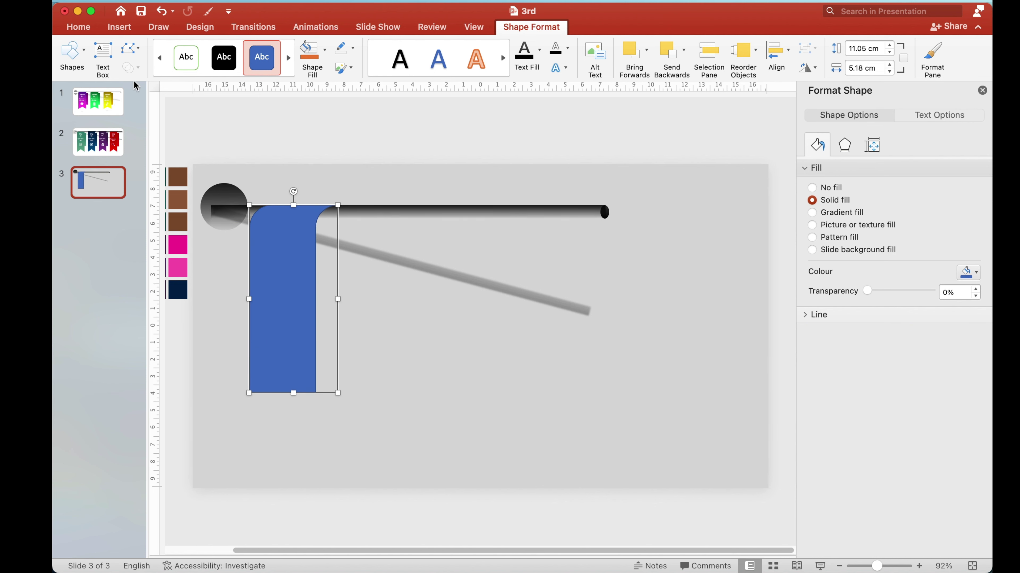
left_click(119, 28)
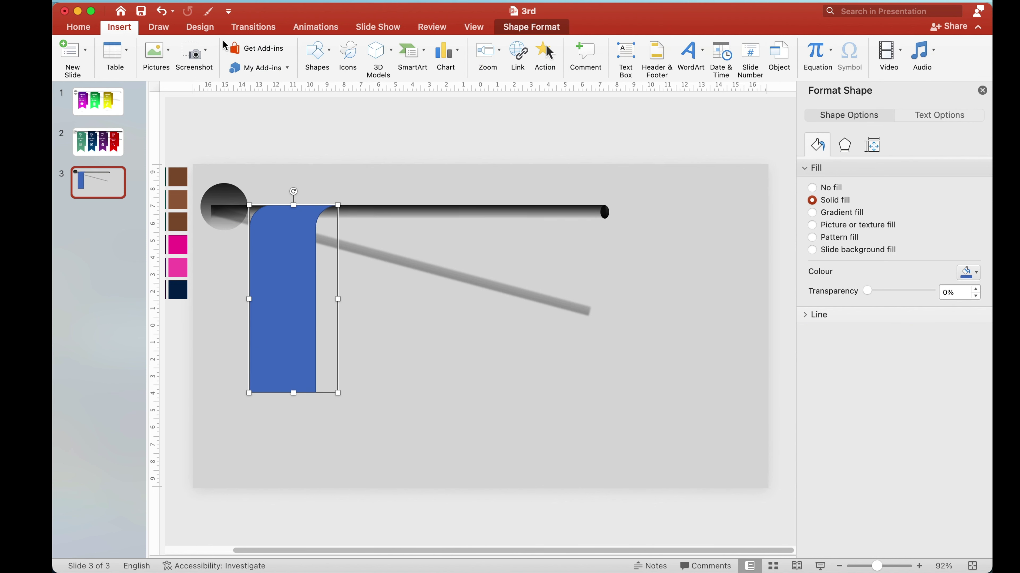
Draw a triangle over the blue ribbon's bottom end and subtract it to cut a V-notch
left_click(328, 52)
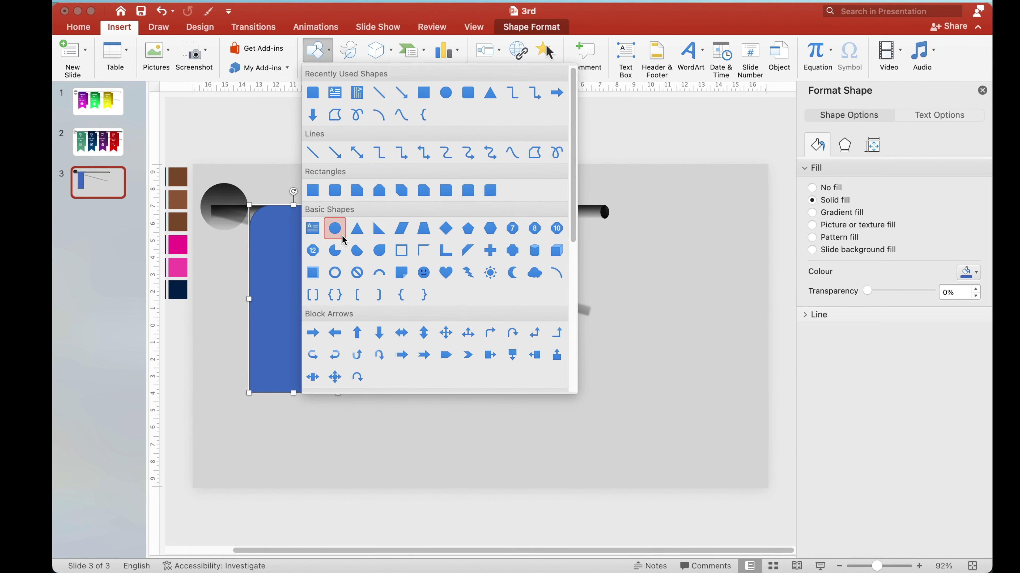
left_click(356, 231)
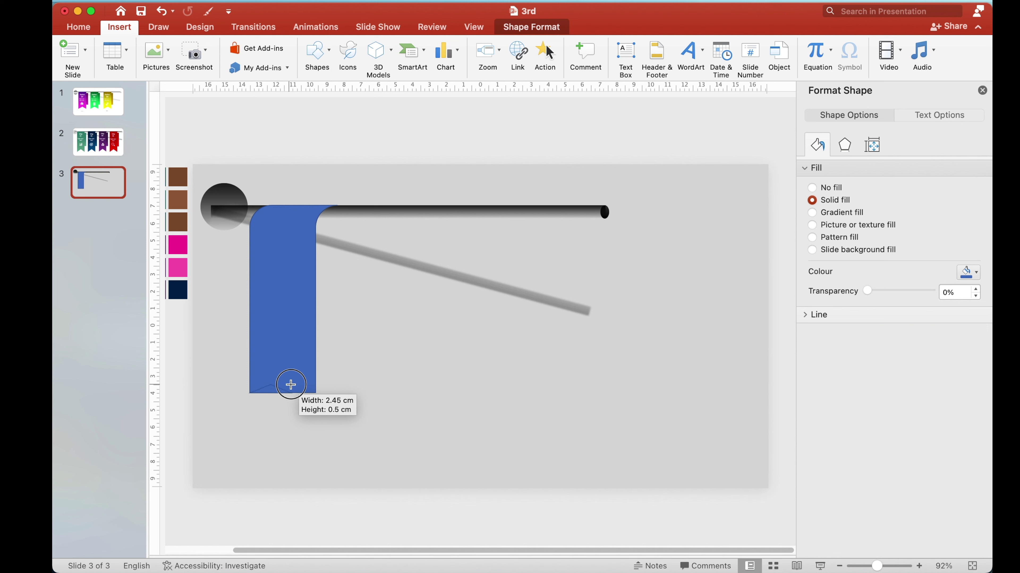
left_click_drag(249, 393, 318, 364)
left_click(448, 398)
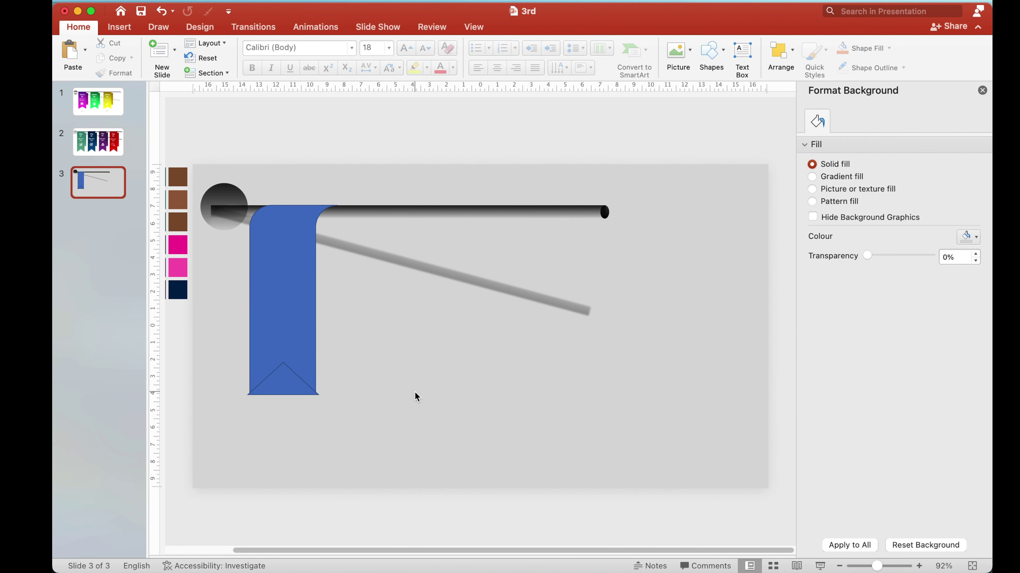
left_click(291, 314, "shift")
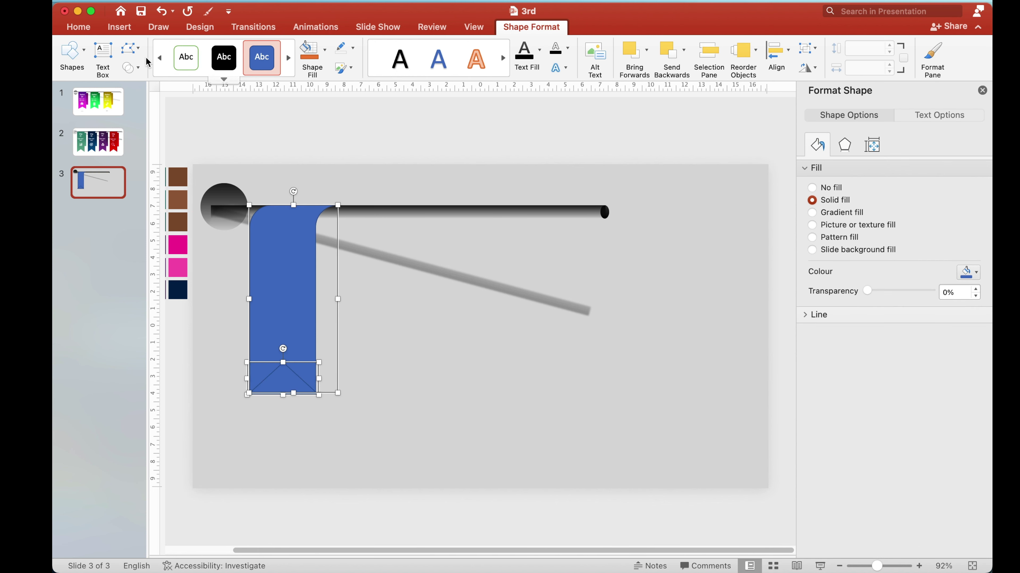
left_click(139, 70)
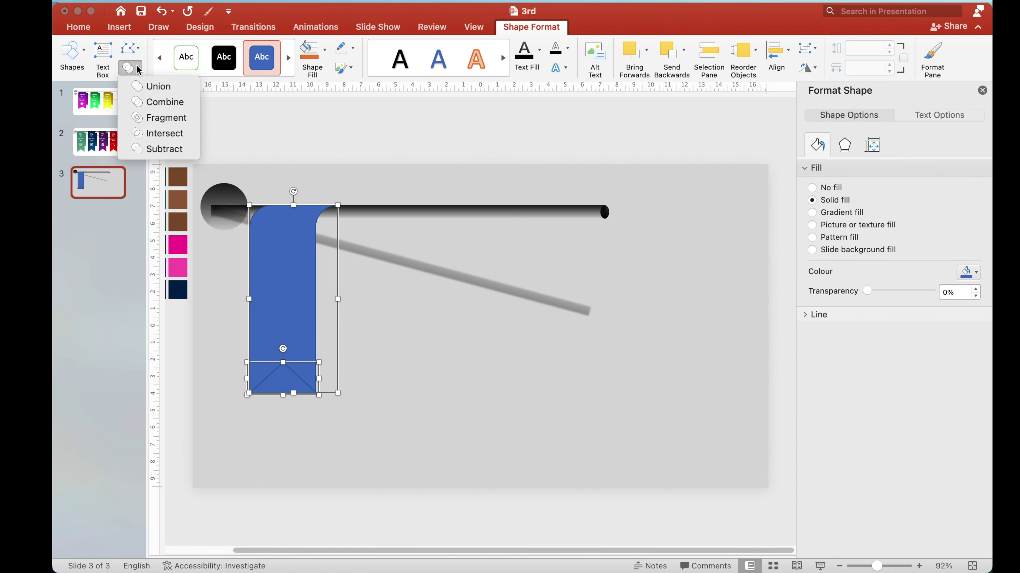
left_click(161, 150)
Remove the outline from the notched blue ribbon
left_click(356, 353)
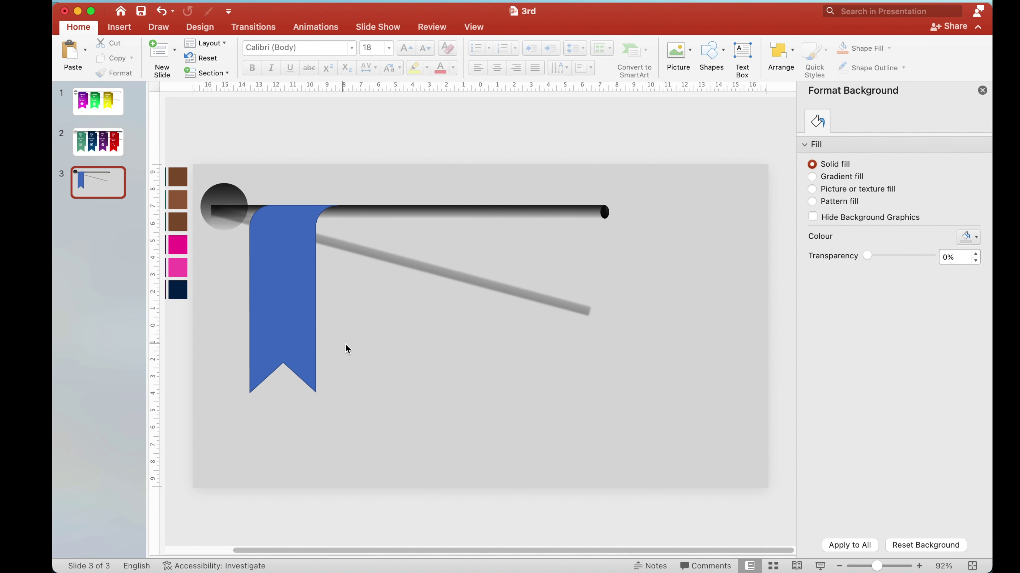
left_click(281, 277)
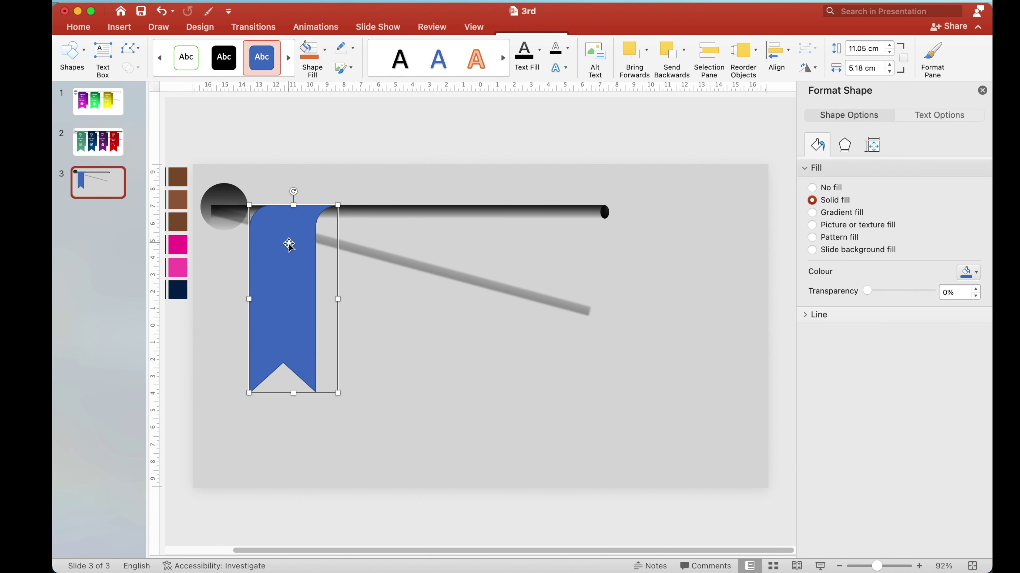
left_click(353, 48)
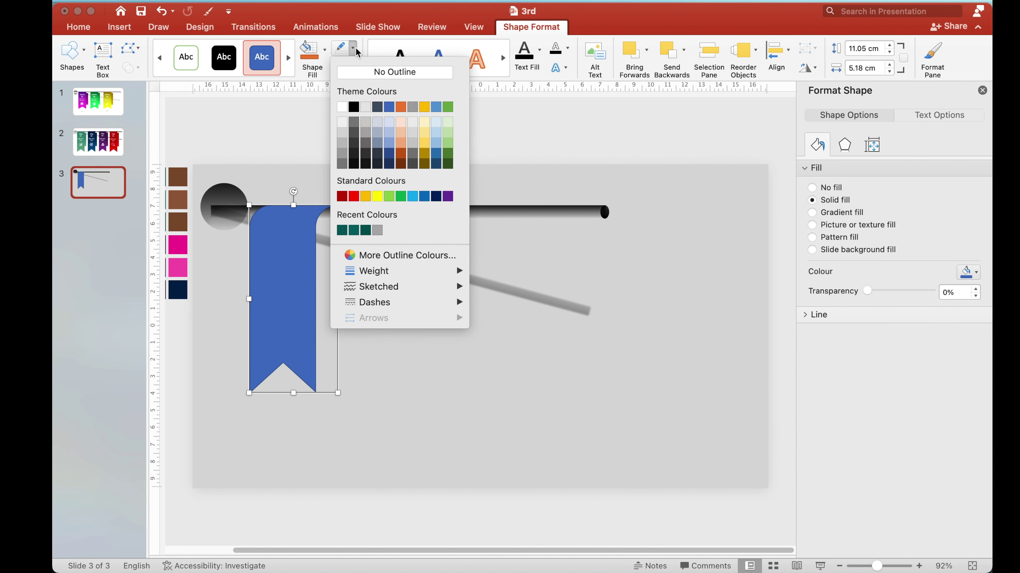
left_click(365, 72)
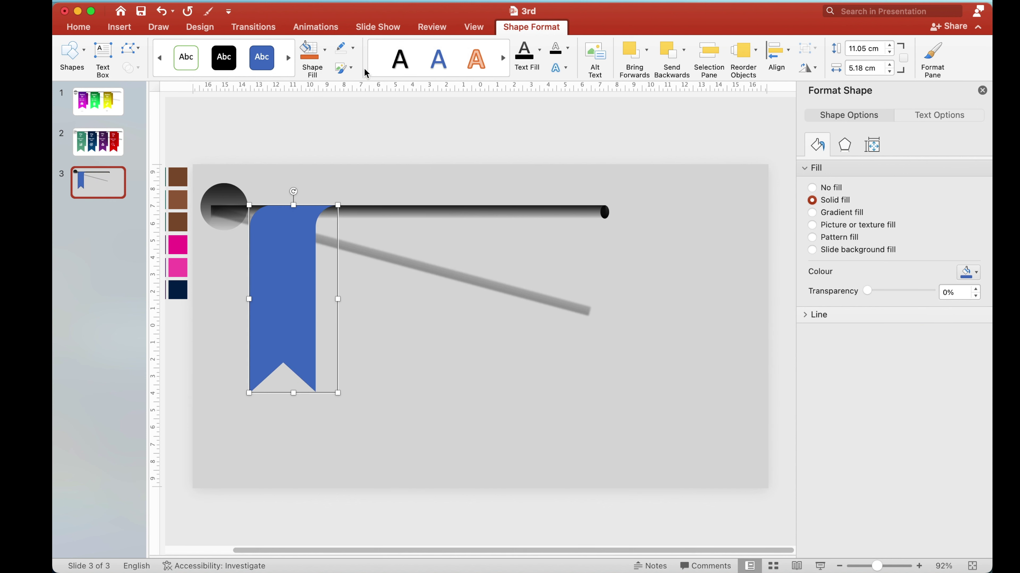
left_click(384, 296)
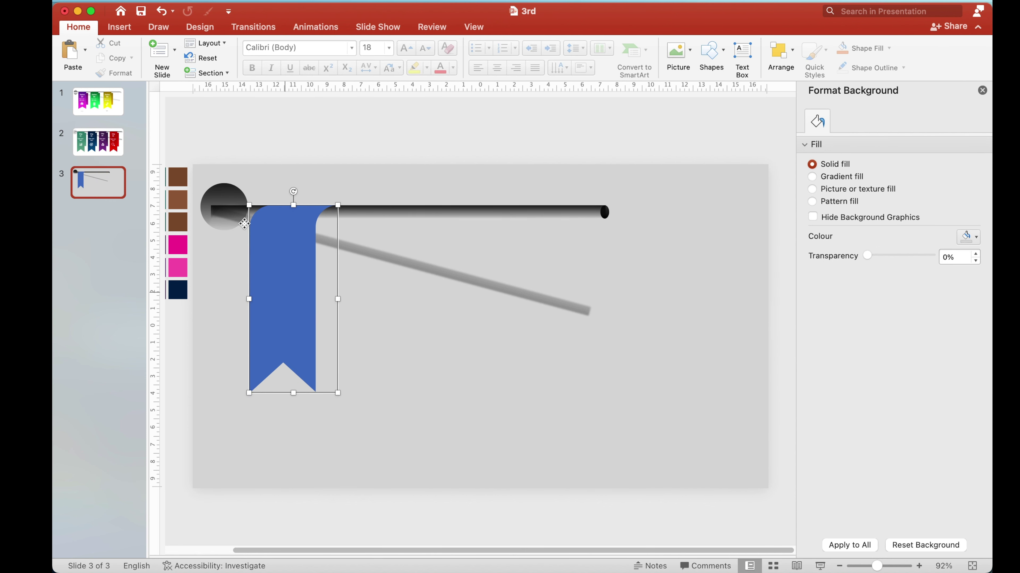
Draw a rectangle beside the blue ribbon and move it up to hang from the rod
left_click(120, 27)
left_click(330, 50)
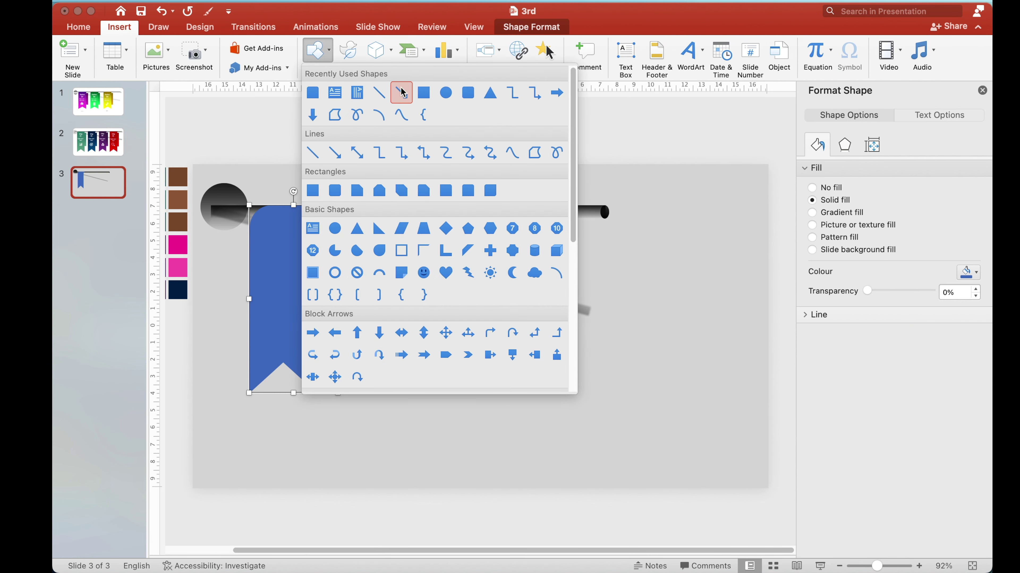
left_click(422, 94)
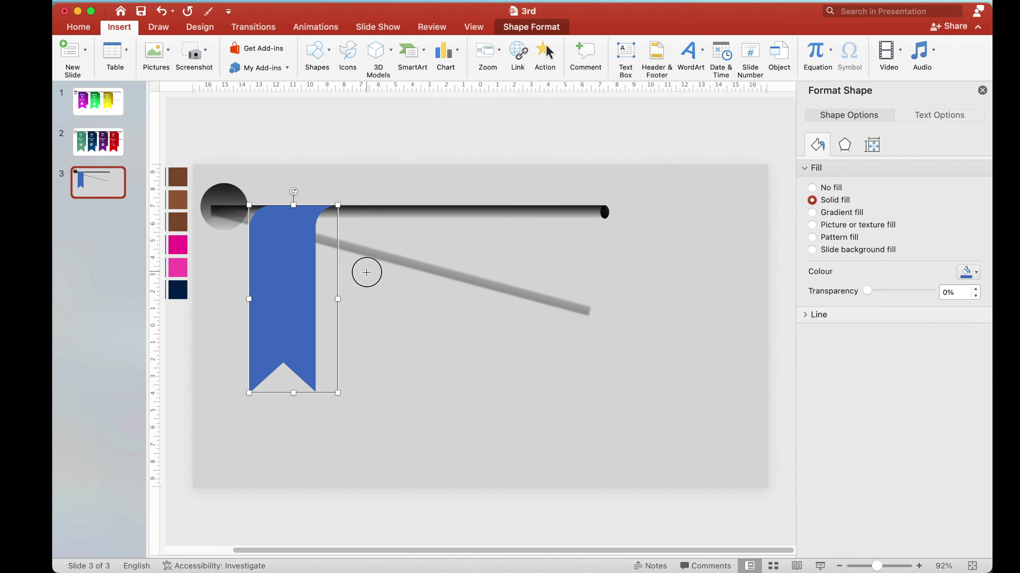
left_click_drag(366, 276, 439, 414)
left_click_drag(416, 366, 364, 296)
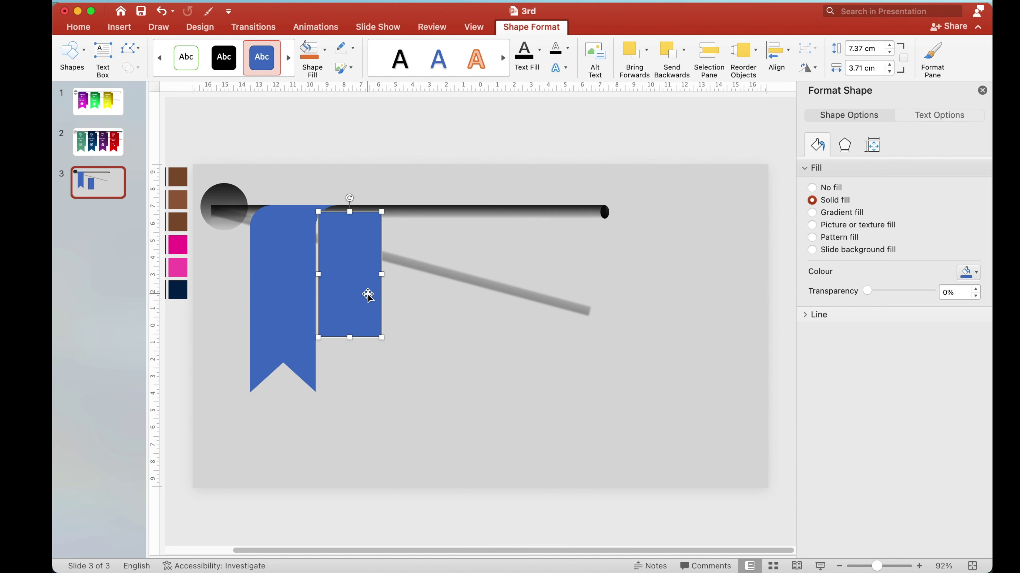
Fill the rectangle light green with no outline, send it back one layer, and tuck it against the ribbon
left_click(327, 51)
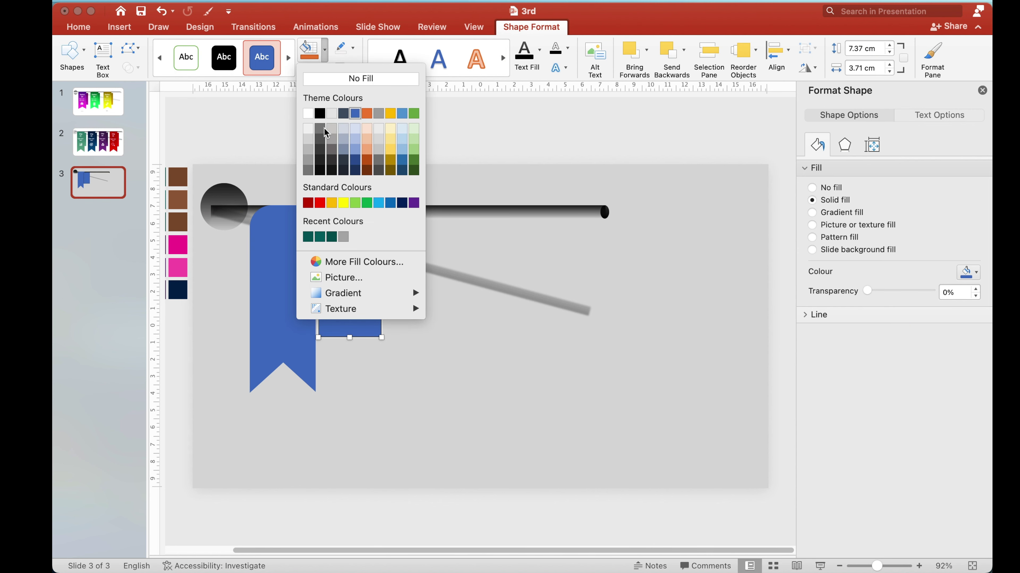
left_click(355, 203)
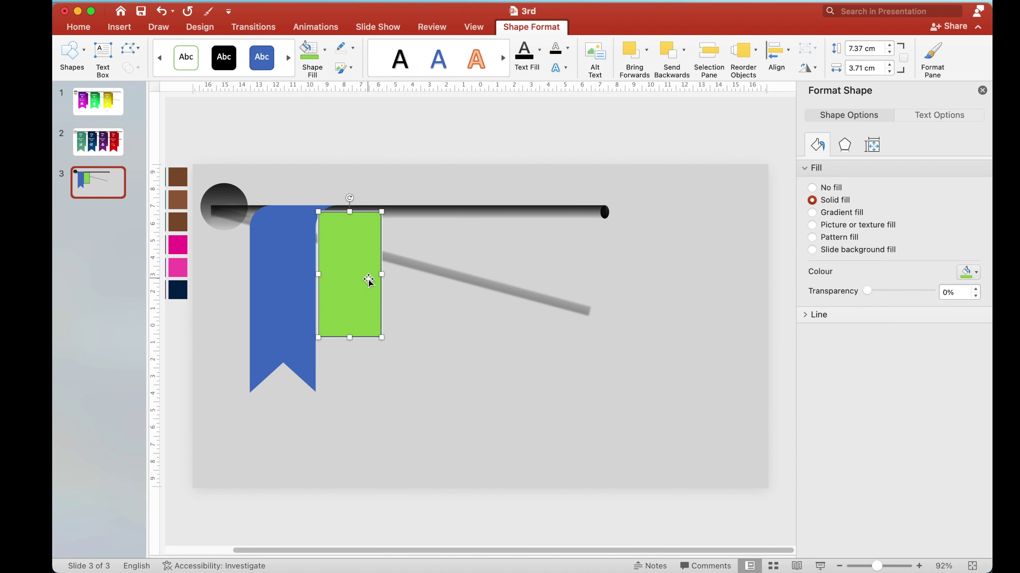
left_click(351, 48)
left_click(362, 70)
left_click(670, 53)
mouse_move(331, 271)
left_mouse_down()
mouse_move(313, 260)
mouse_move(314, 272)
left_mouse_up()
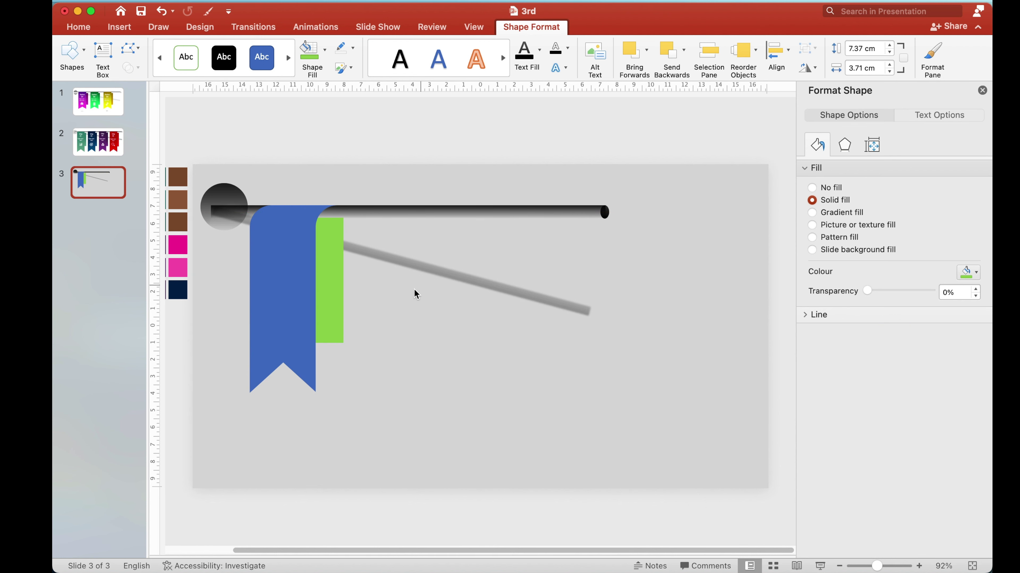
Add an enlarged, bold, white 'Option' text box near the top of the blue ribbon
left_click(414, 289)
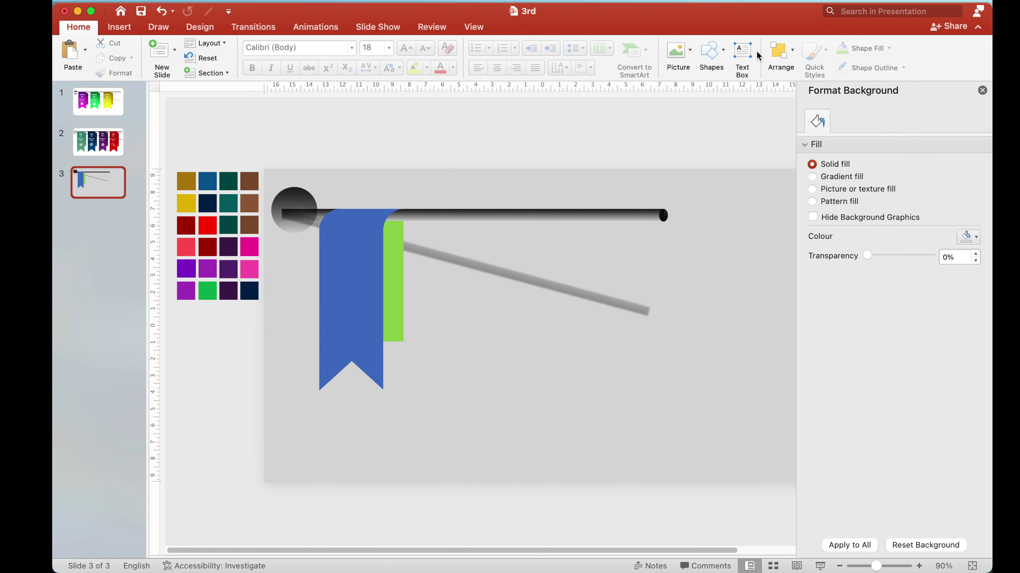
left_click(742, 57)
mouse_move(446, 290)
left_mouse_down()
mouse_move(569, 328)
mouse_move(555, 327)
left_mouse_up()
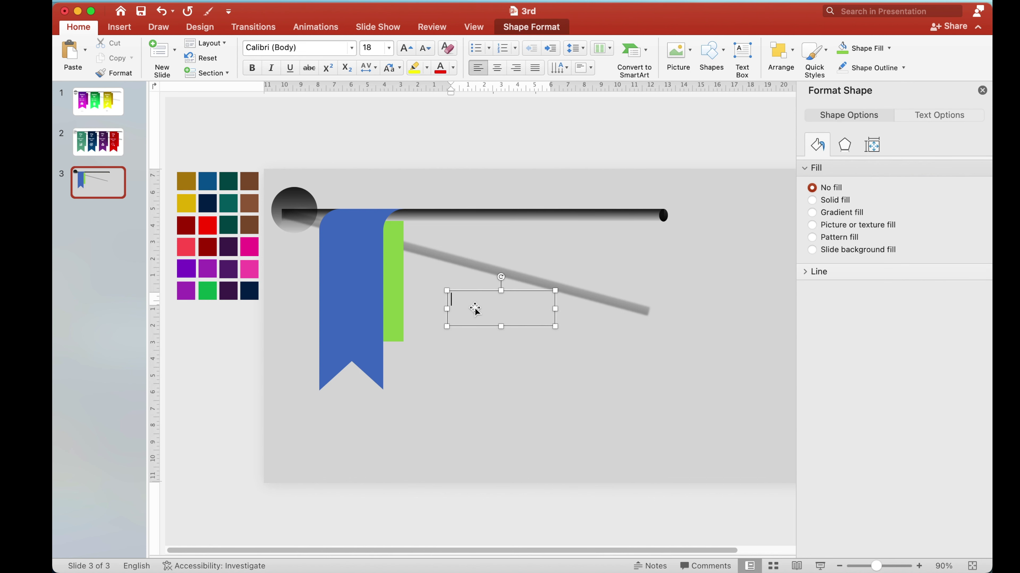
type("Option")
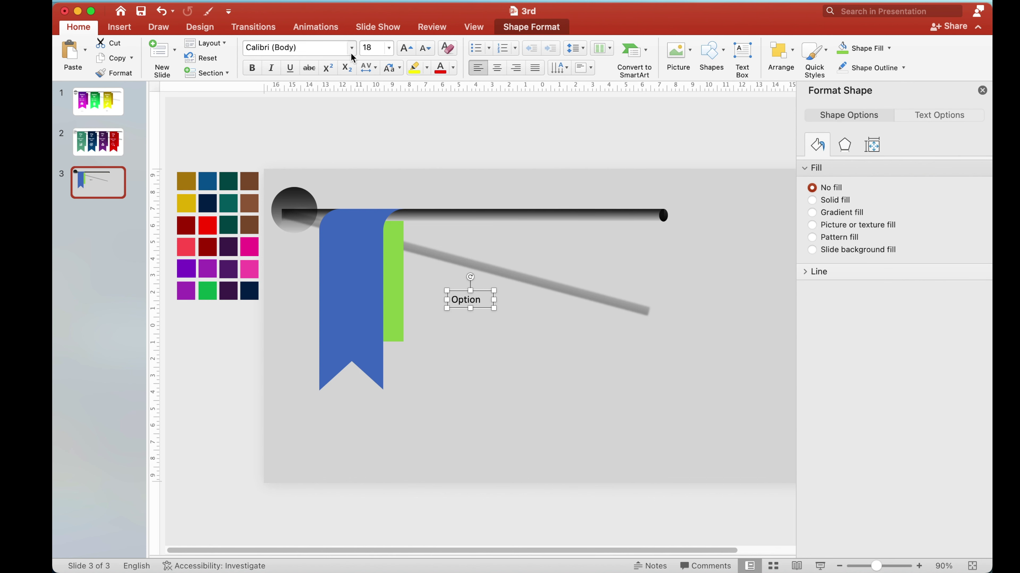
left_click(406, 49)
left_click(406, 48)
left_click(406, 49)
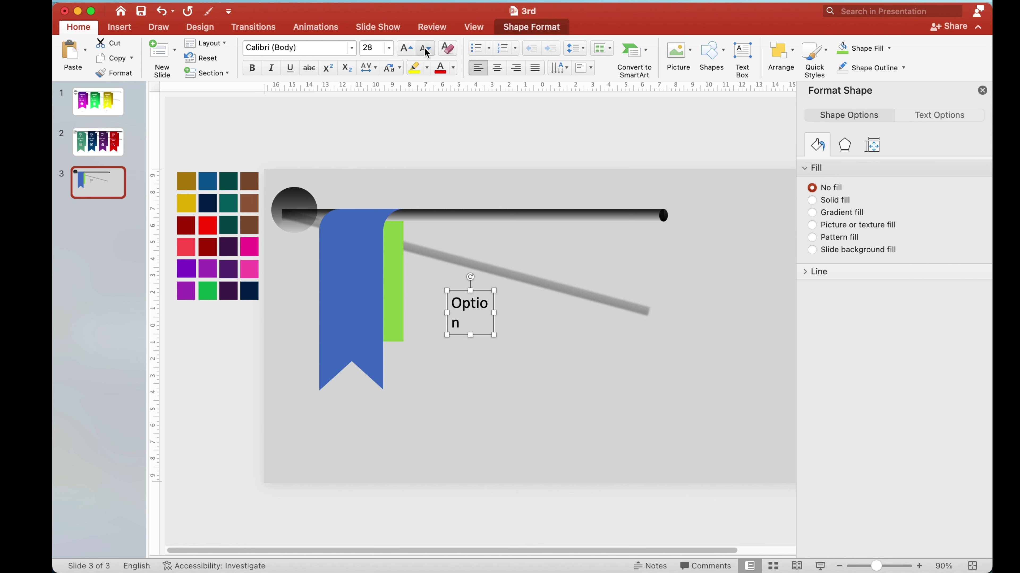
left_click(453, 68)
left_click(442, 103)
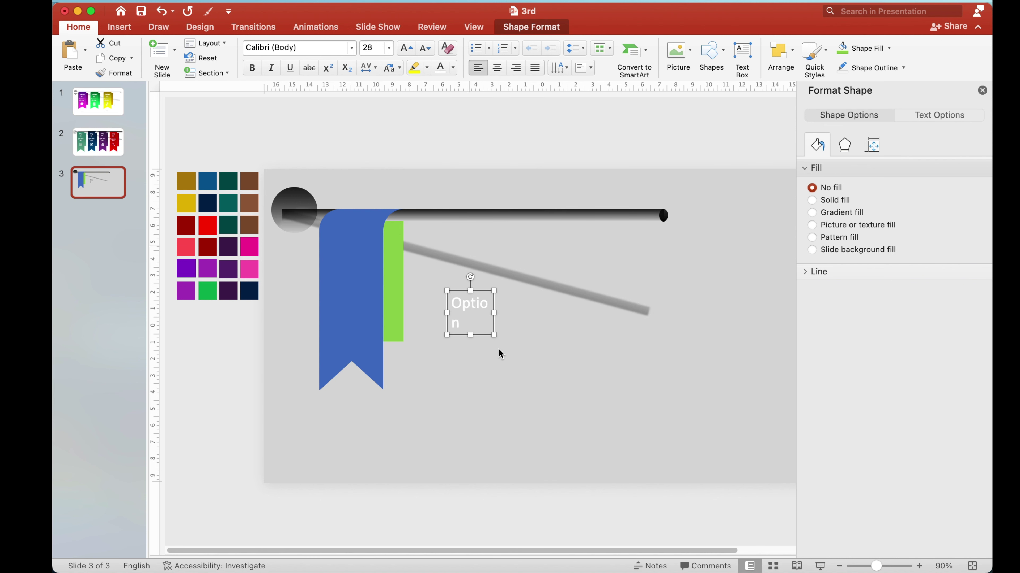
mouse_move(497, 320)
left_mouse_down()
mouse_move(395, 243)
mouse_move(381, 244)
left_mouse_up()
key("super+b")
Add a bold '01' text box at 40 pt and place it below Option on the ribbon
left_click(743, 61)
left_click_drag(487, 312, 544, 342)
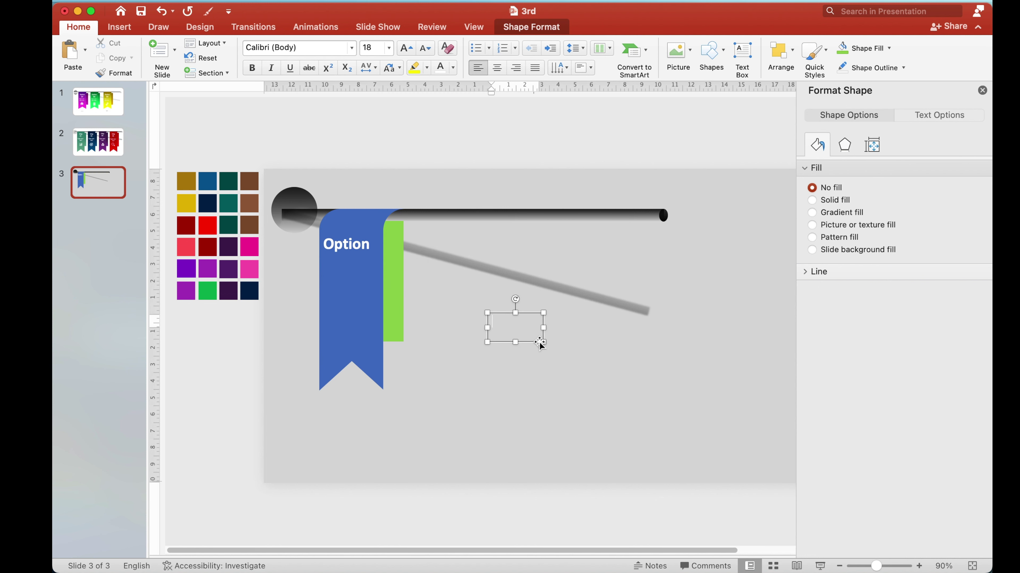
type("01")
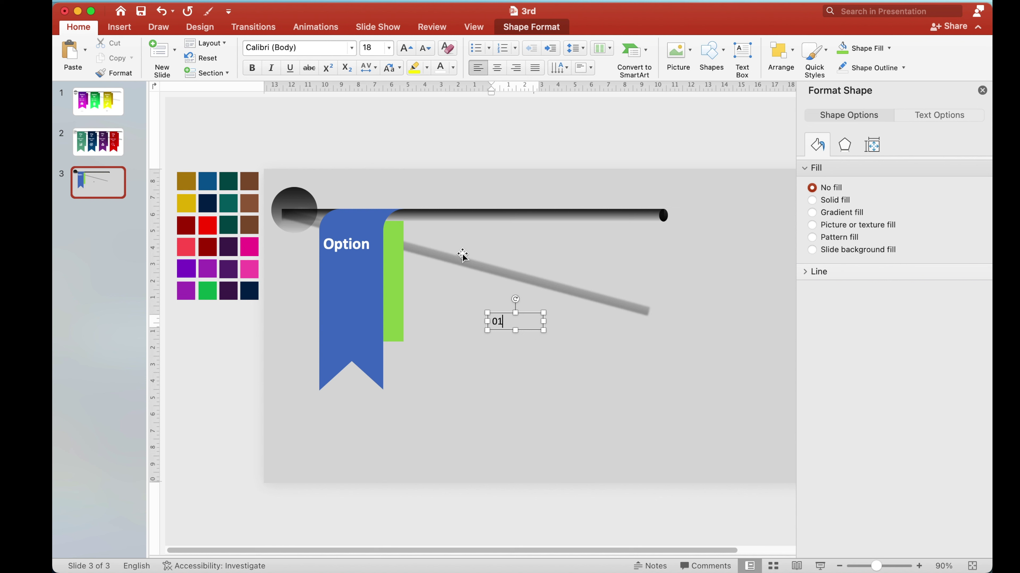
key("Escape")
left_click(405, 47)
left_click(406, 48)
left_click(405, 48)
left_click(405, 48)
left_click(406, 48)
left_click(252, 69)
left_click_drag(543, 339, 378, 281)
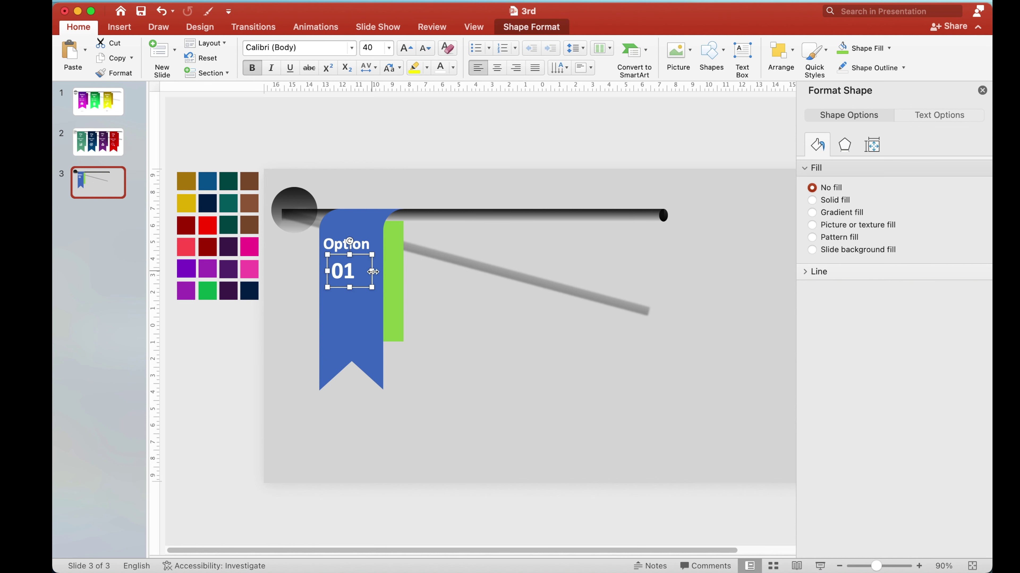
Nudge the Option label slightly higher above the 01 label
left_click(380, 243)
left_click_drag(392, 239, 391, 234)
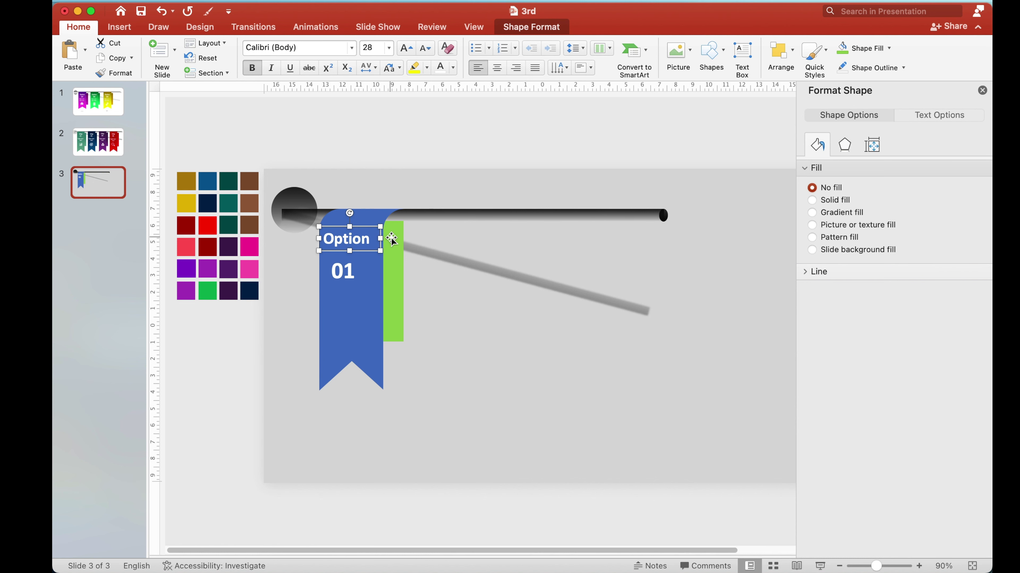
left_click(338, 270)
scroll(338, 270, "right", 3)
left_click(742, 50)
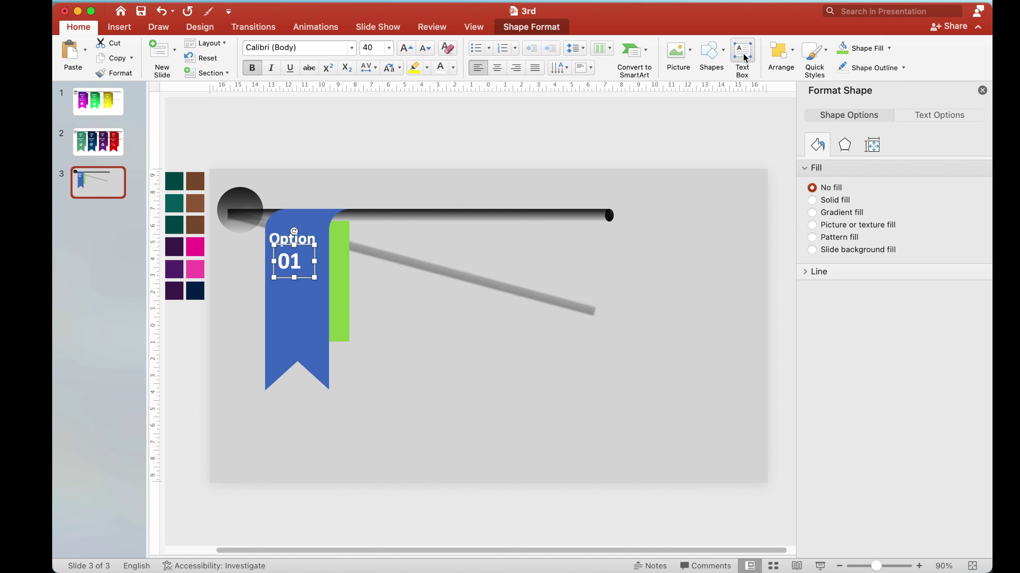
Add a 20 pt white 'Type your Details here' caption centred beneath 01 on the ribbon
left_click(402, 328)
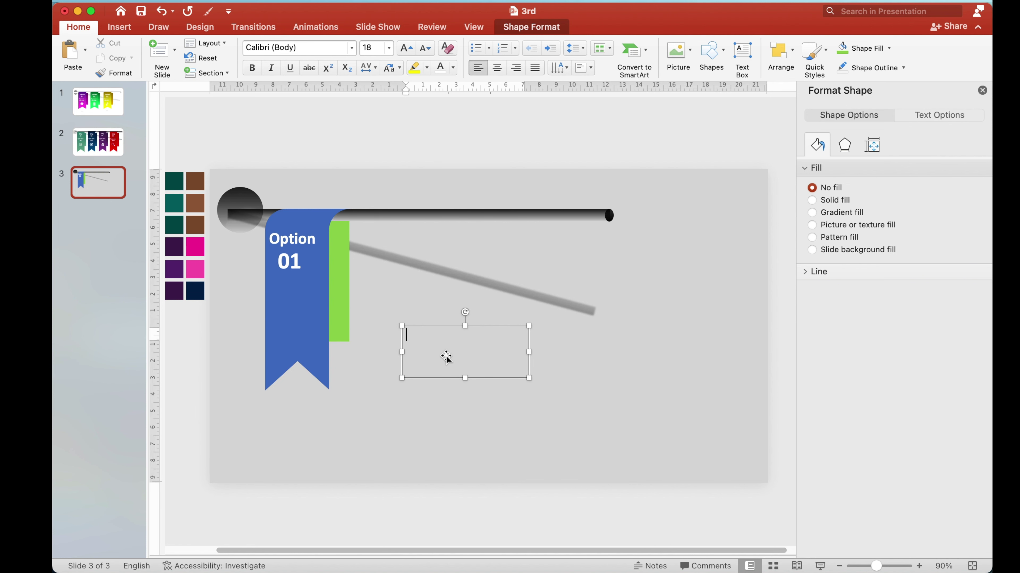
type("Type your Details here")
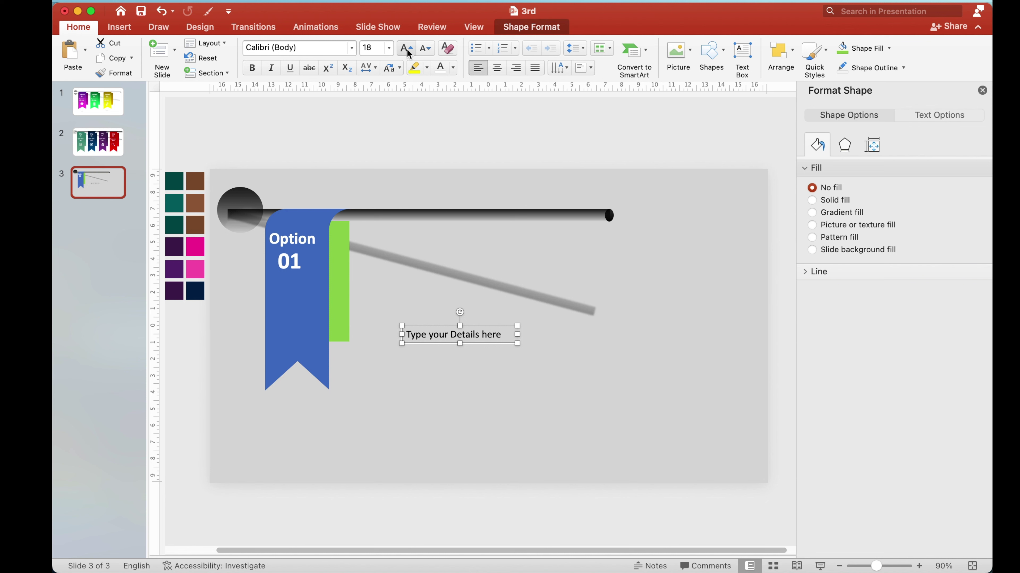
left_click(407, 51)
left_click_drag(460, 345, 337, 307)
key("Left")
key("Left")
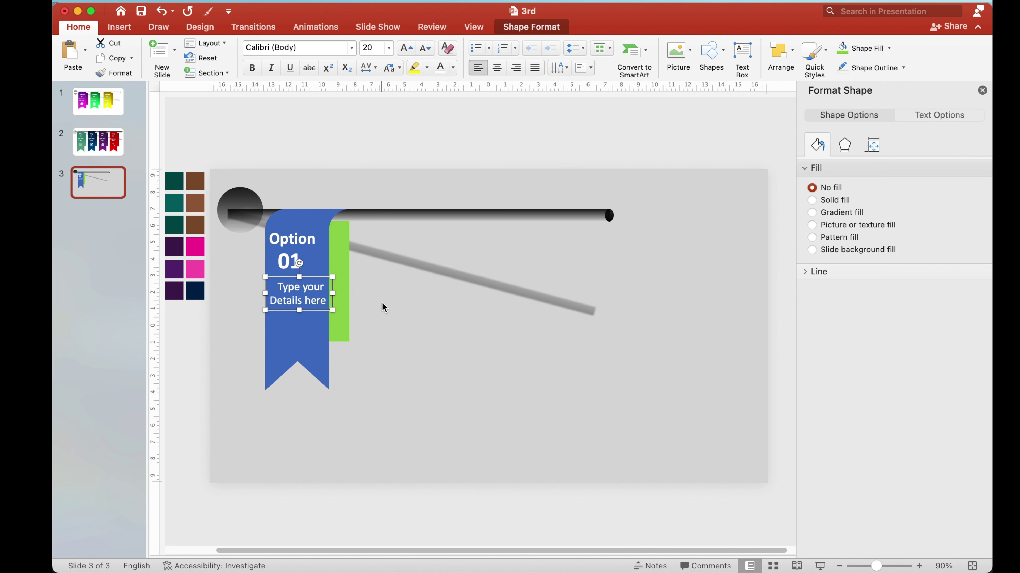
left_click(384, 308)
left_click(315, 341)
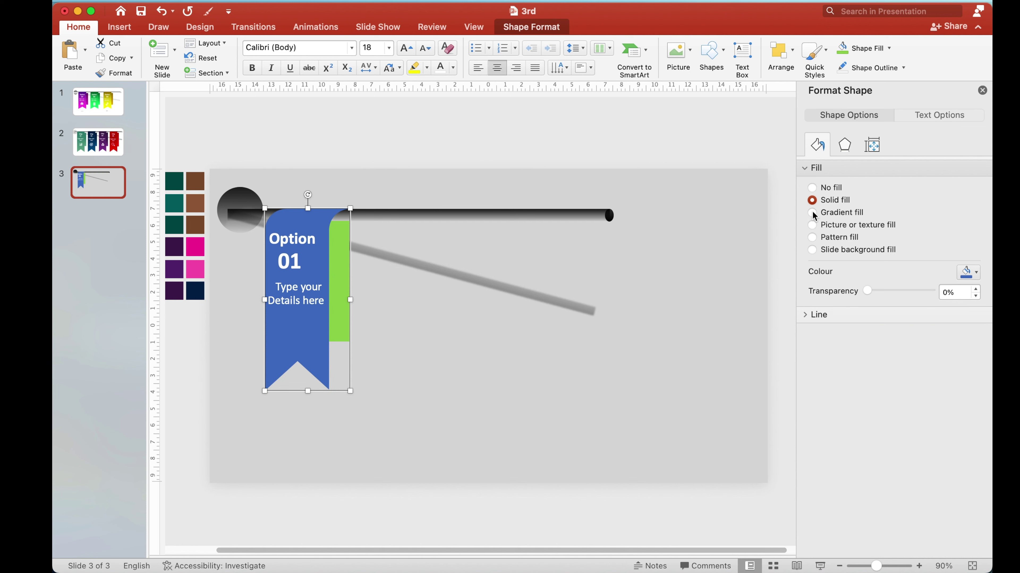
Fill the ribbon and its back flap with a 90° linear dark teal-to-green gradient
left_click(811, 212)
left_click(968, 403)
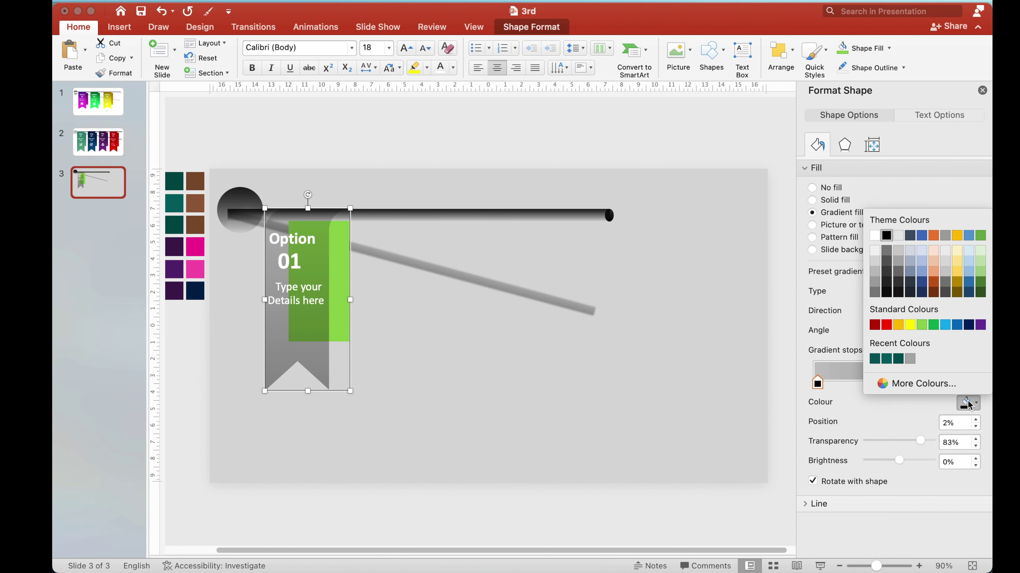
left_click(897, 358)
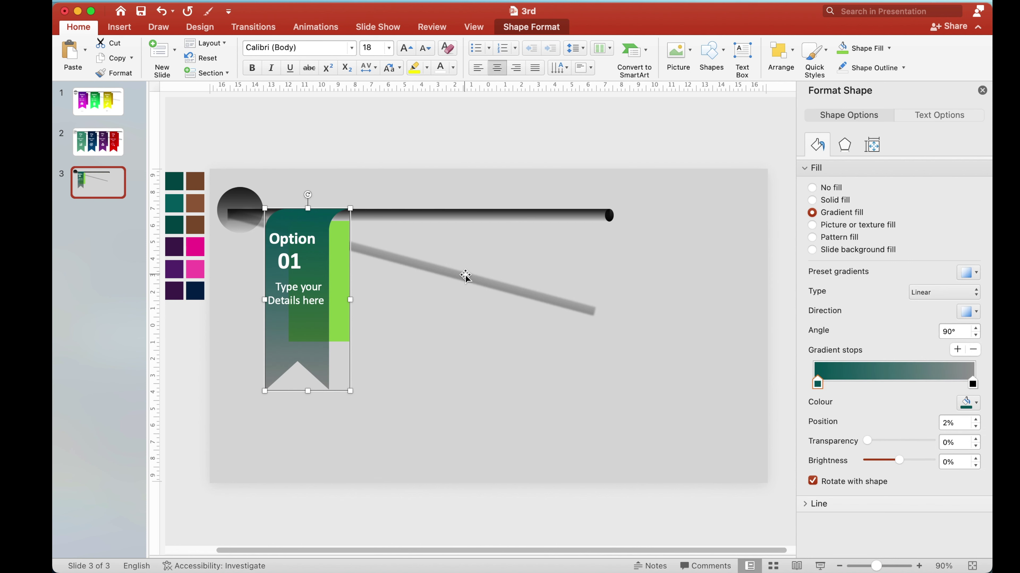
left_click(974, 385)
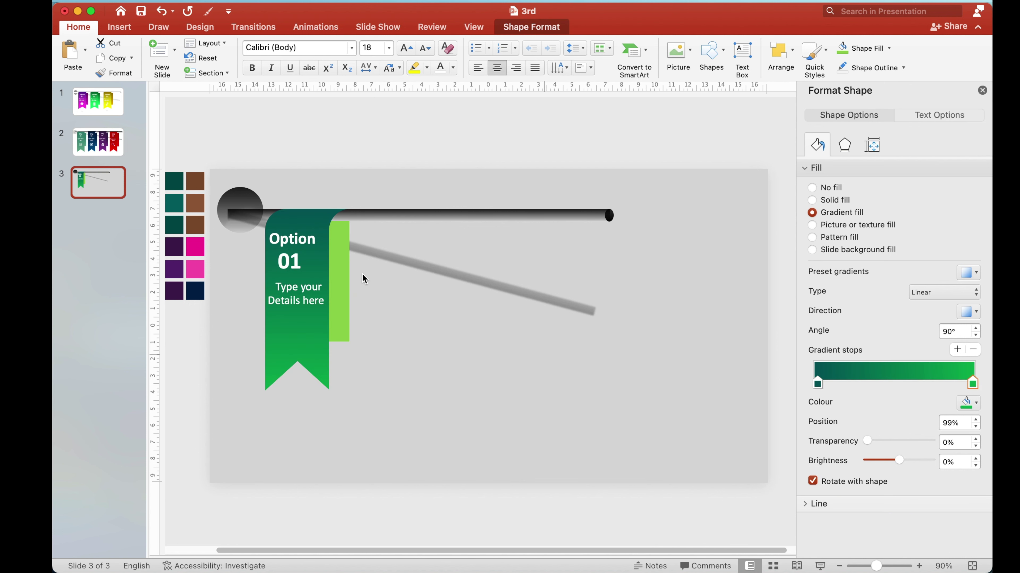
left_click(338, 275)
left_click(812, 212)
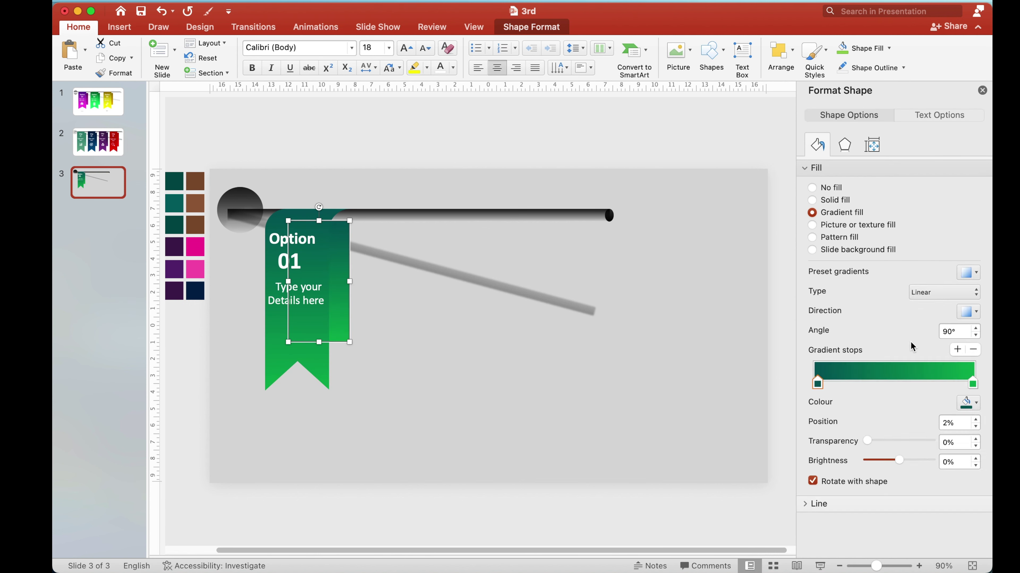
left_click(418, 380)
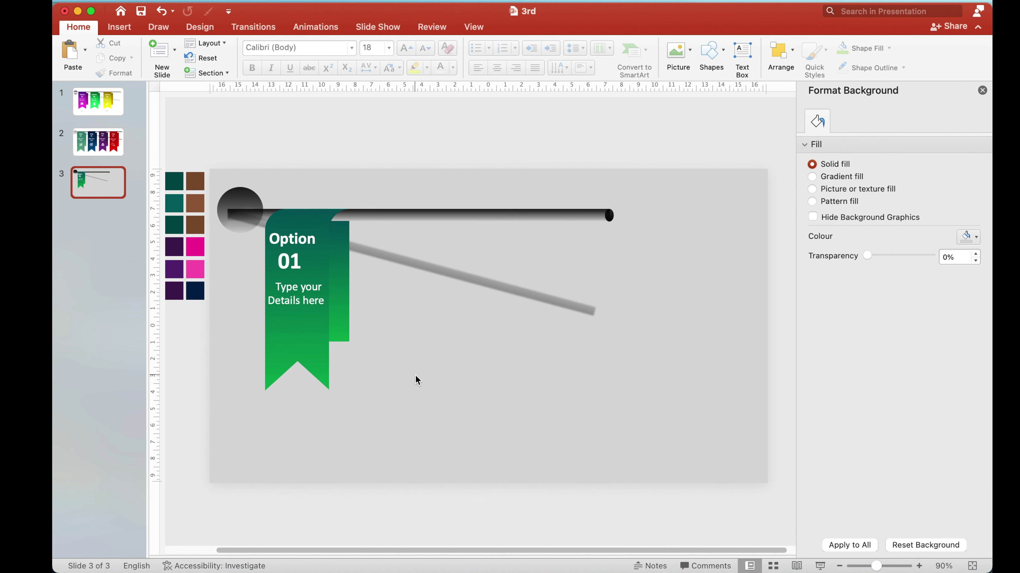
left_click(310, 338)
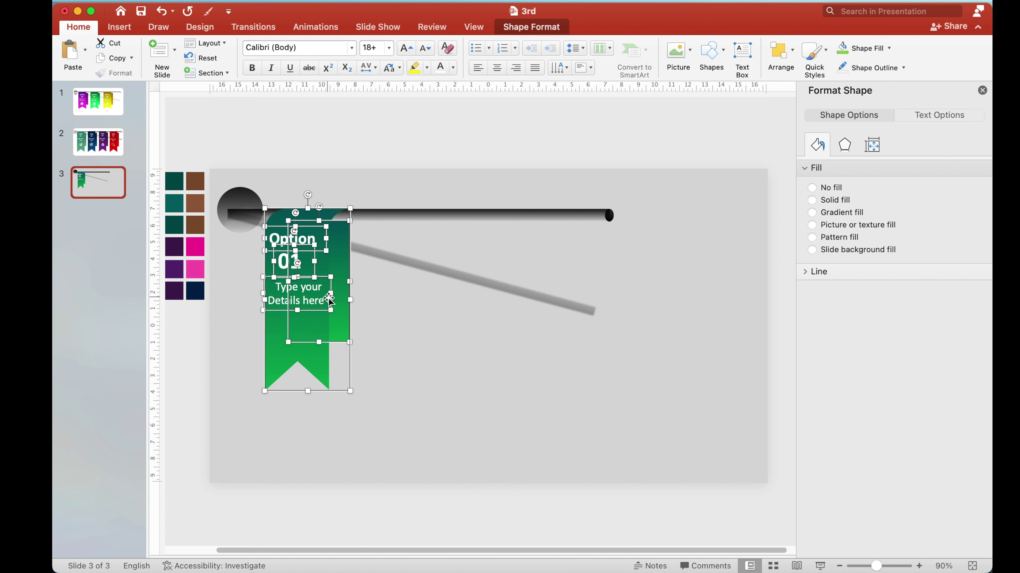
Duplicate the labelled green ribbon twice to the right along the rod
left_click_drag(329, 299, 403, 306)
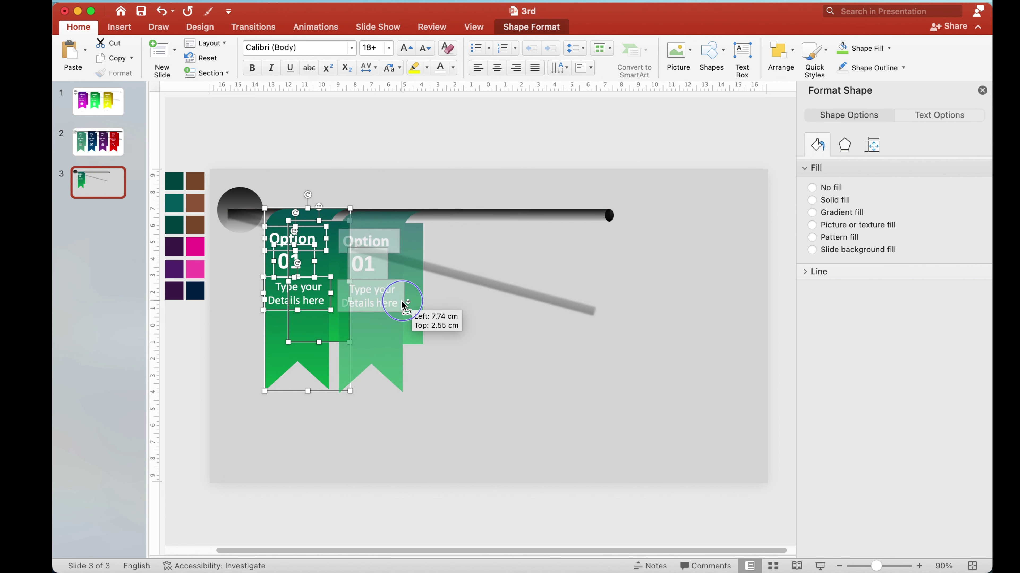
left_click_drag(403, 306, 534, 306)
left_click(594, 309)
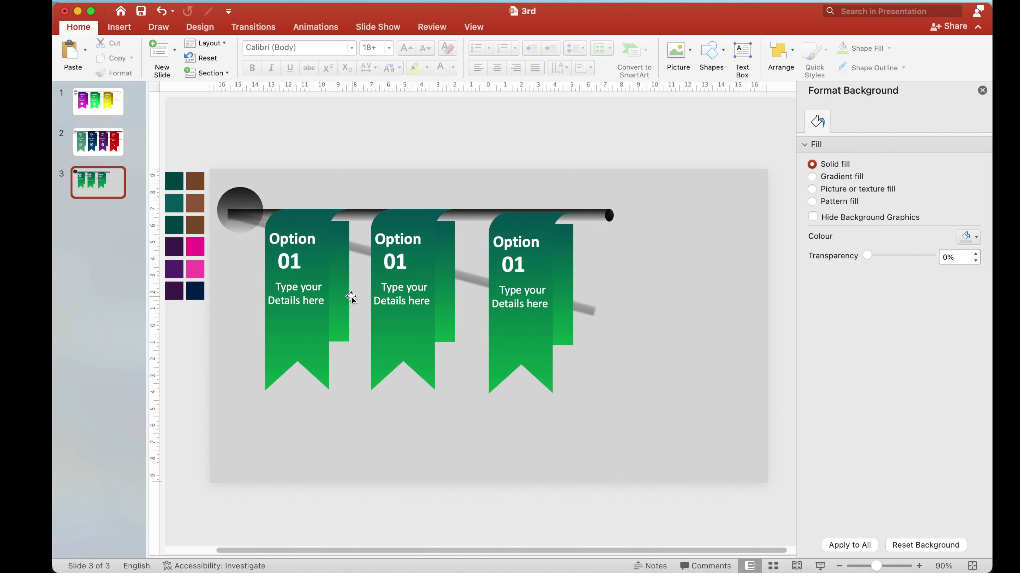
left_click(566, 256)
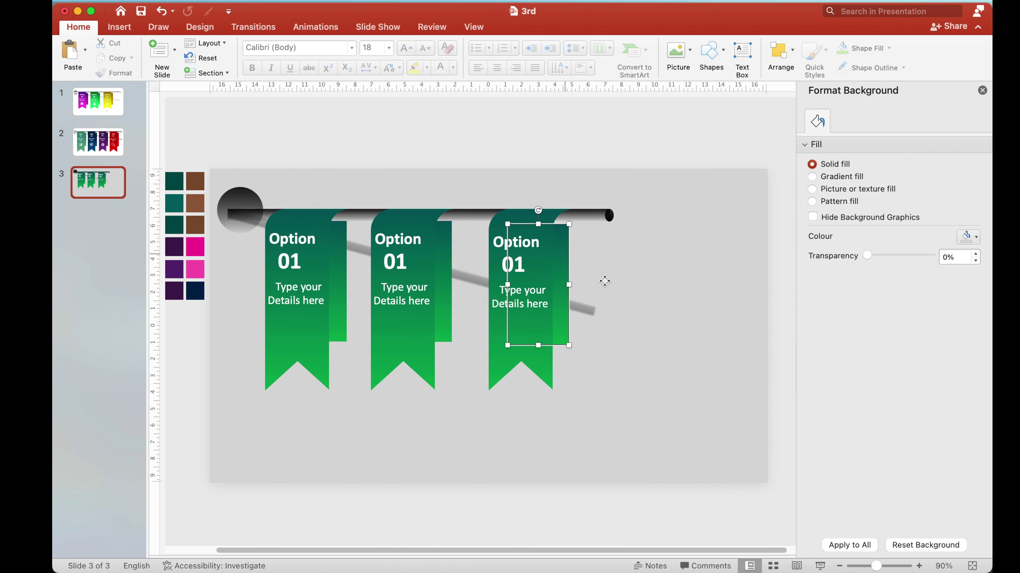
Recolour the second ribbon's gradient to dark red
left_click(610, 299)
left_click(425, 336)
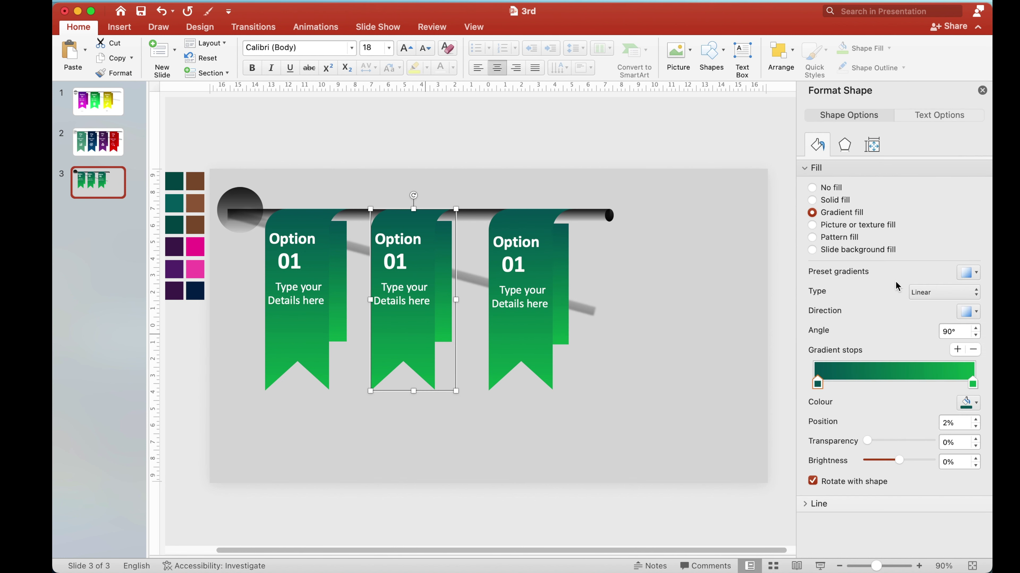
left_click(972, 403)
left_click(874, 325)
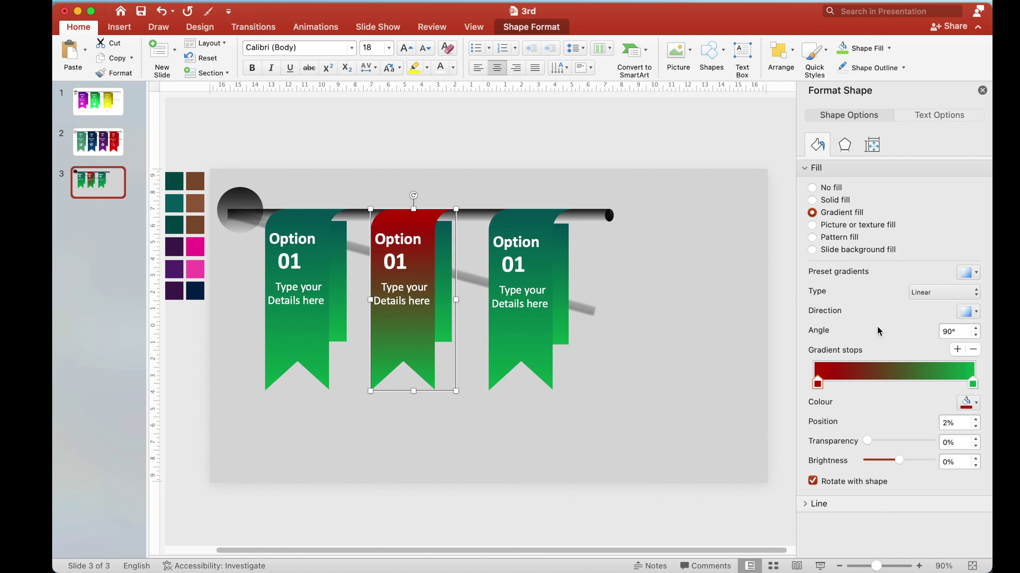
Recolour the third ribbon's gradient golden yellow and change its gradient direction
left_click(554, 360)
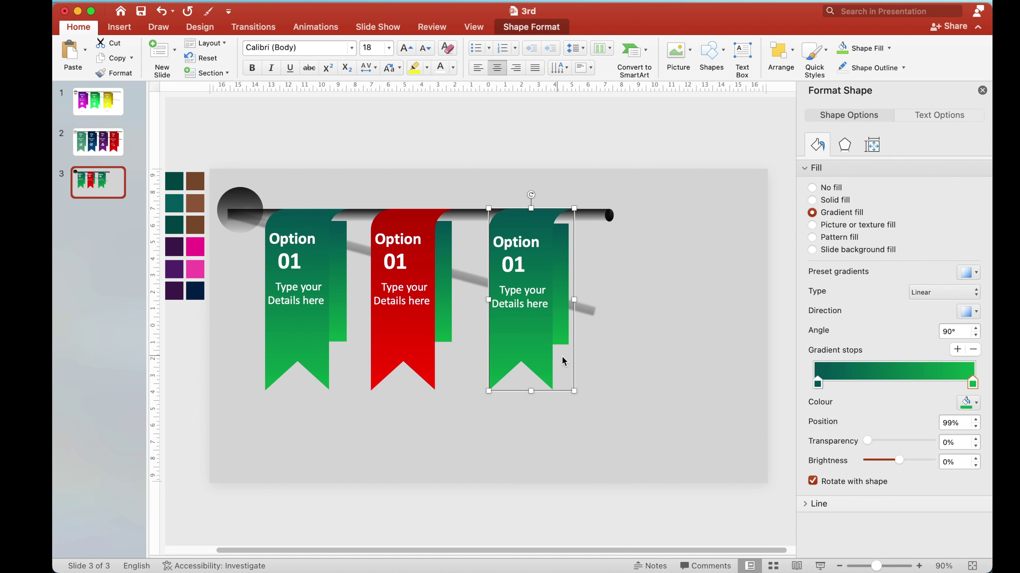
left_click(968, 402)
left_click(898, 325)
left_click(969, 312)
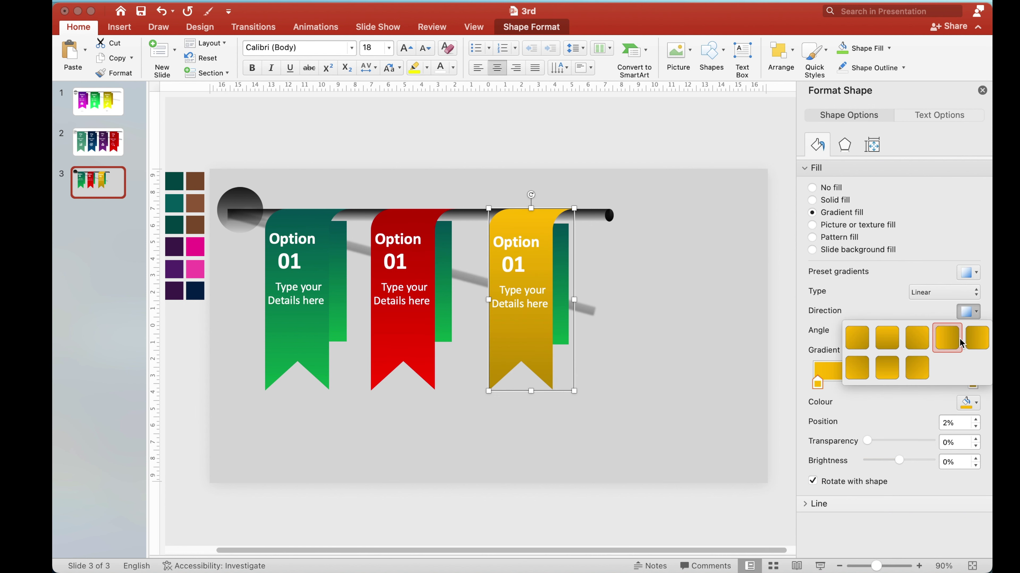
left_click(977, 341)
left_click(643, 296)
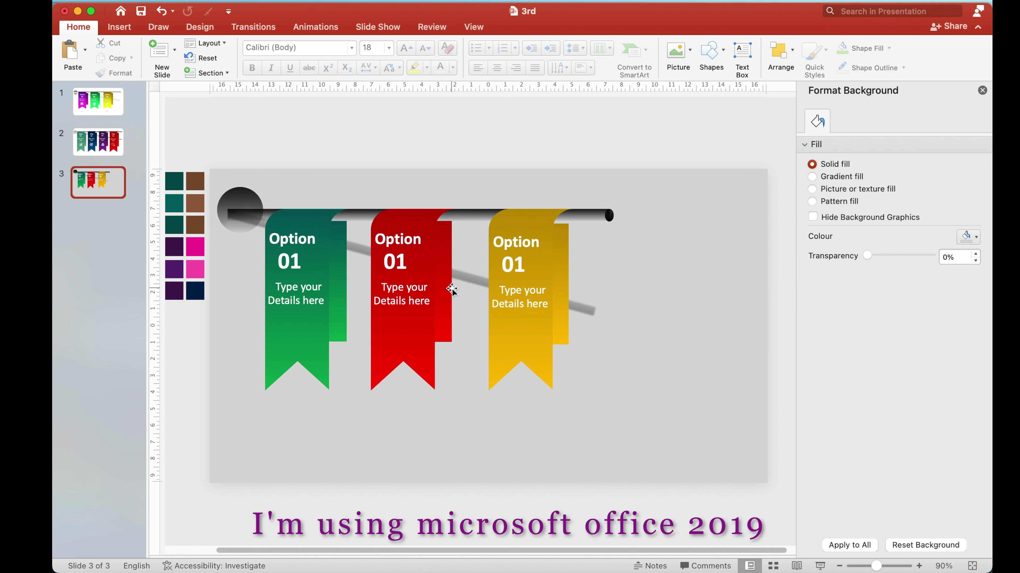
left_click(119, 27)
Insert two white Analytics bar-chart icons and place them on the red and green ribbons
left_click(348, 53)
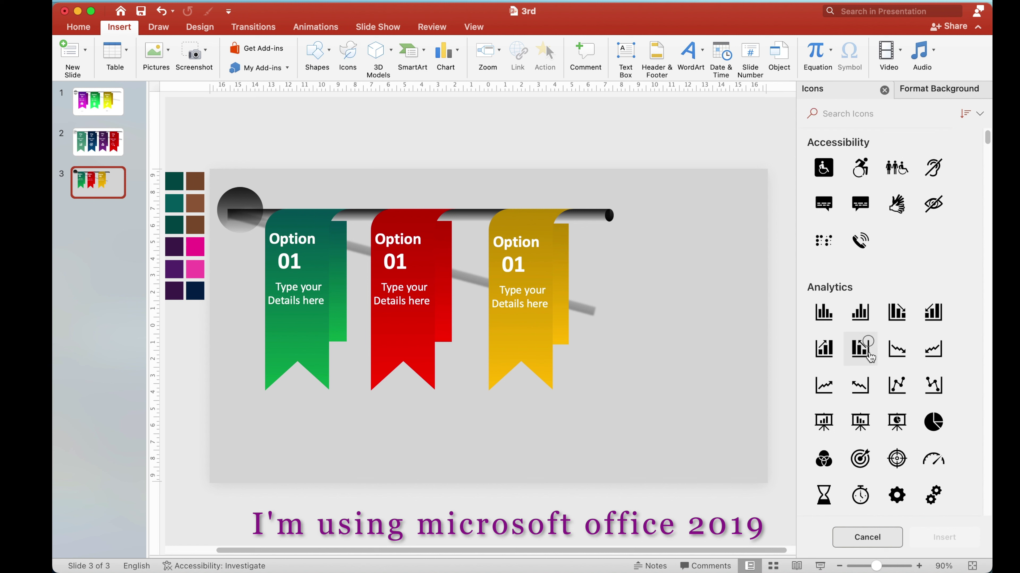
left_click(824, 313)
left_click(858, 350)
key("Return")
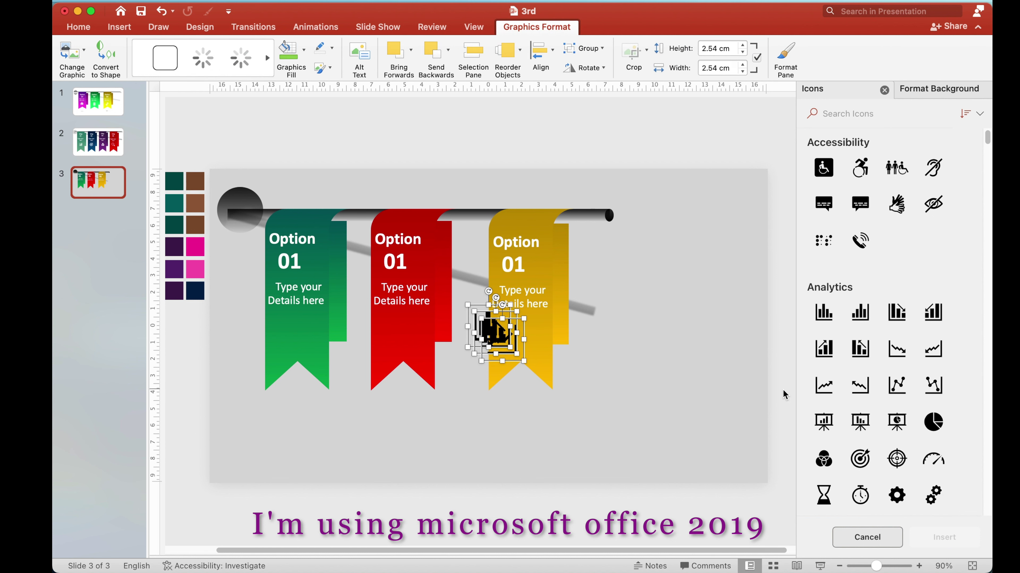
left_click(295, 55)
left_click_drag(498, 333, 406, 336)
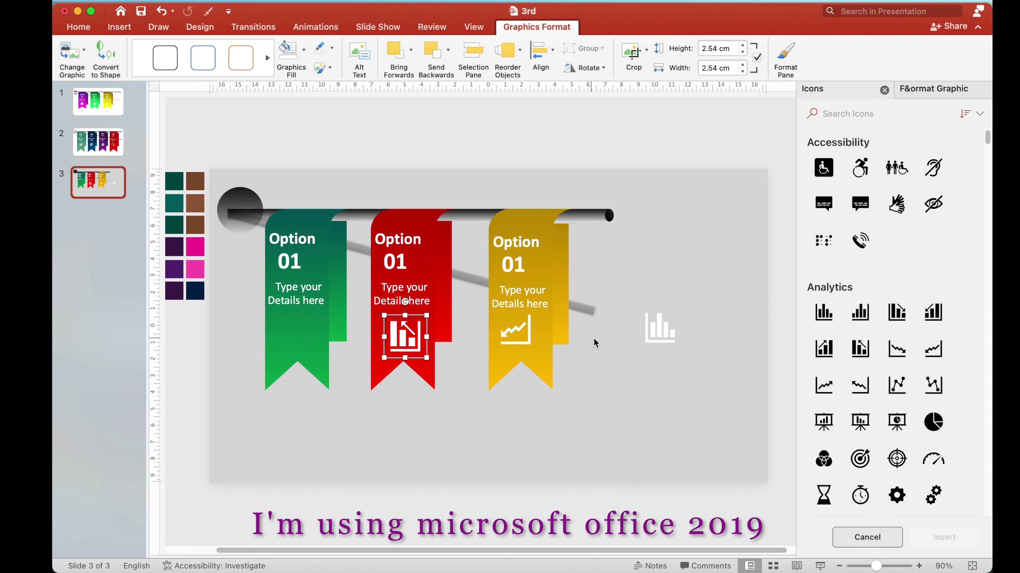
left_click_drag(655, 338, 291, 339)
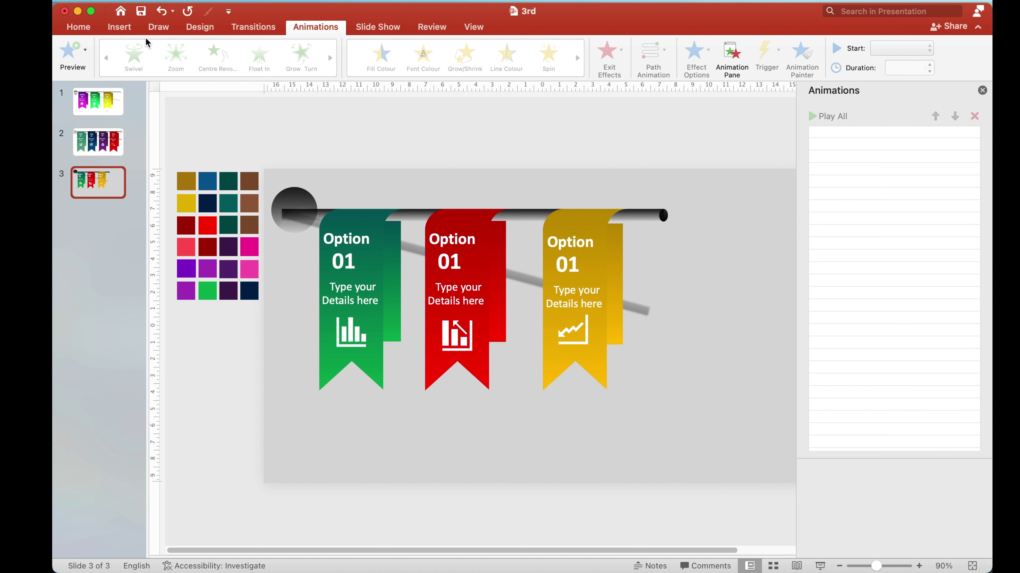
Draw a flat, outline-free ellipse below the green ribbon
left_click(122, 30)
left_click(317, 50)
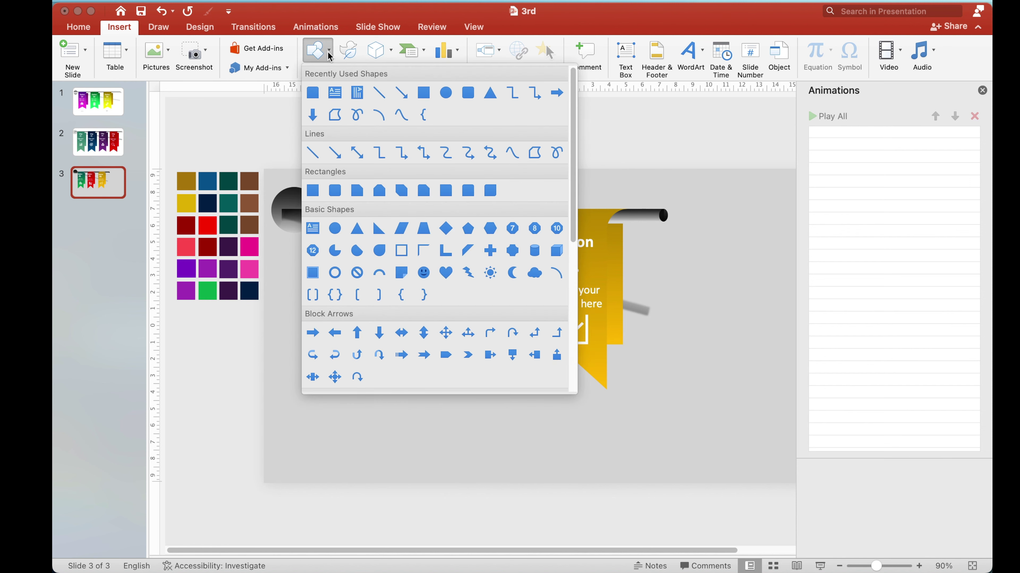
left_click(446, 93)
left_click_drag(311, 402, 391, 417)
left_click(352, 49)
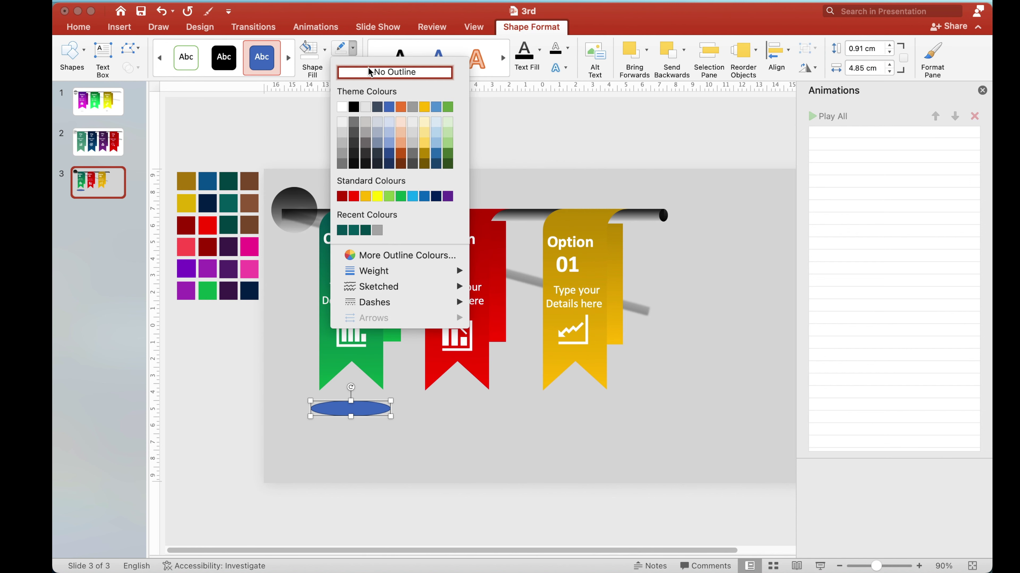
left_click(375, 73)
Give the ellipse a black fill at 81% transparency and 8 pt soft edges
right_click(367, 416)
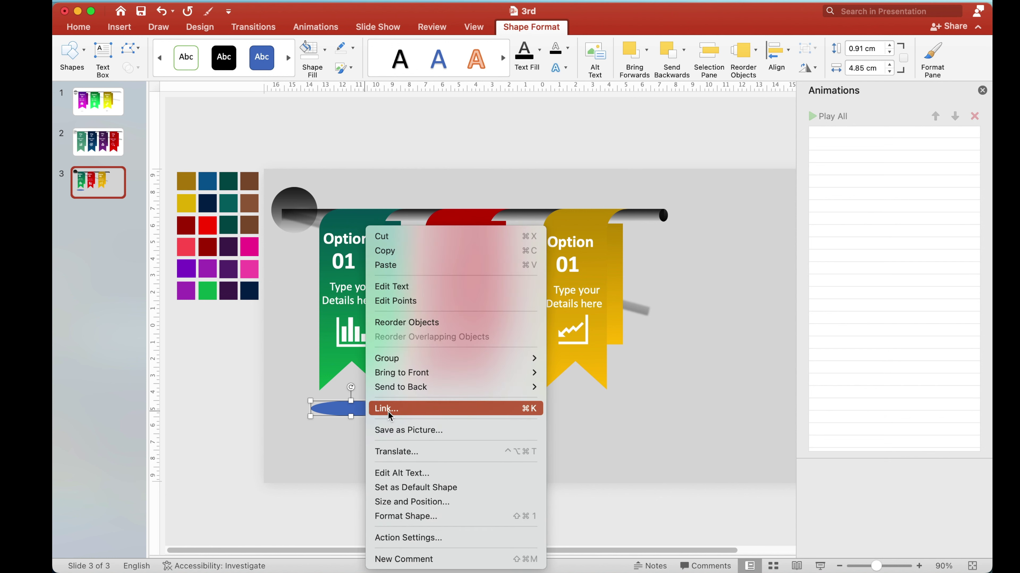
left_click(418, 520)
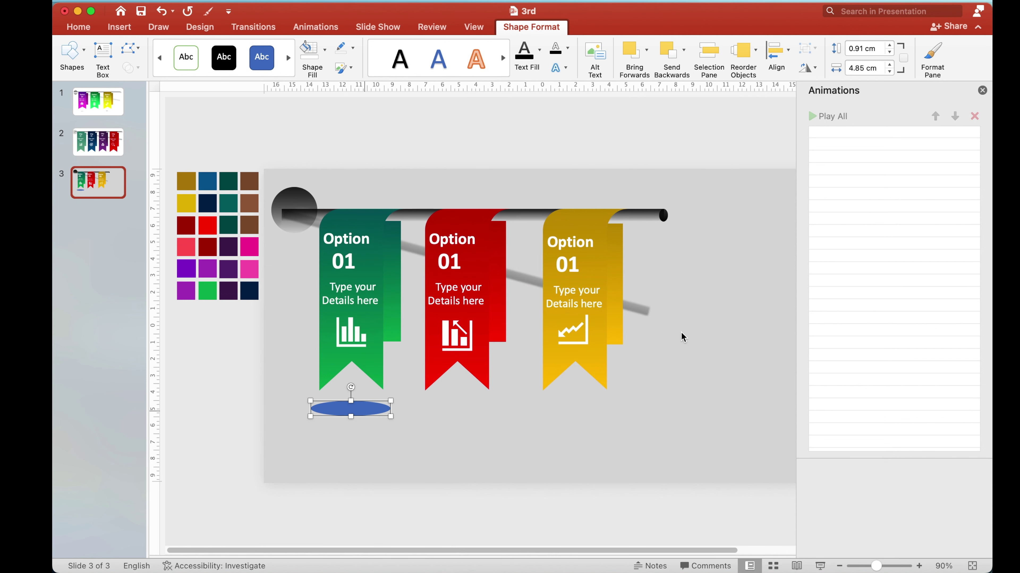
left_click(976, 273)
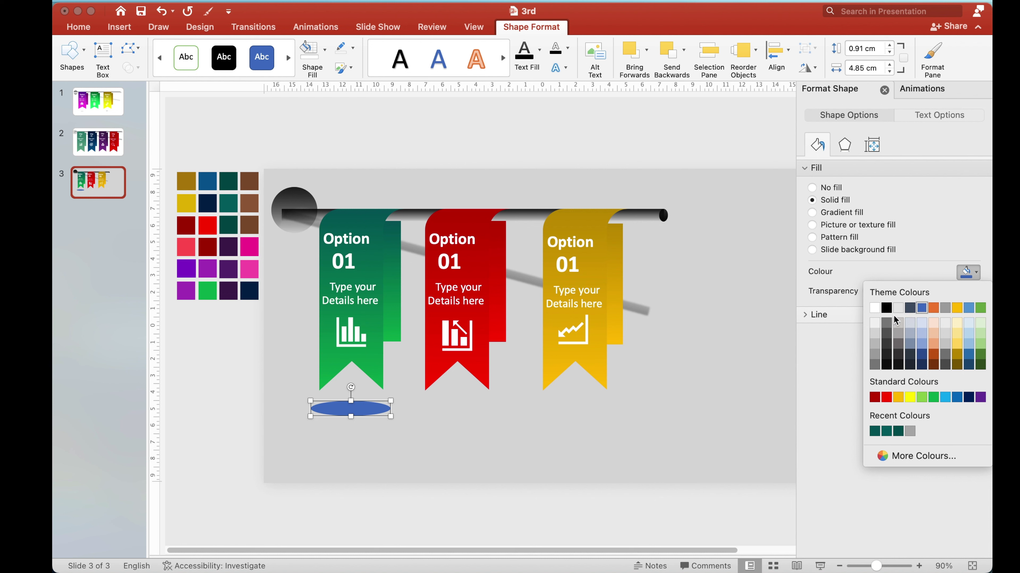
left_click(888, 312)
left_click_drag(871, 292, 886, 295)
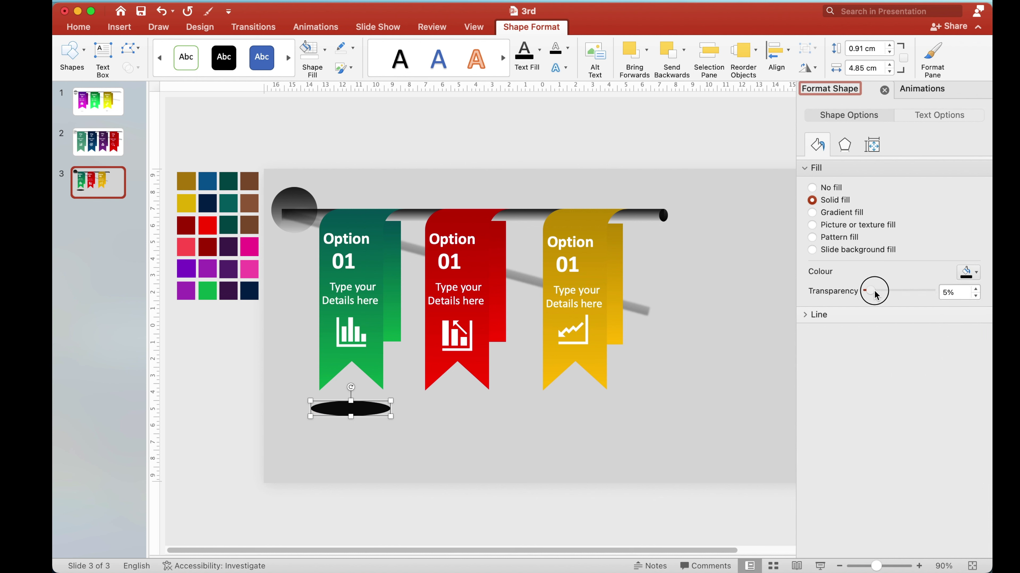
left_click_drag(885, 295, 918, 291)
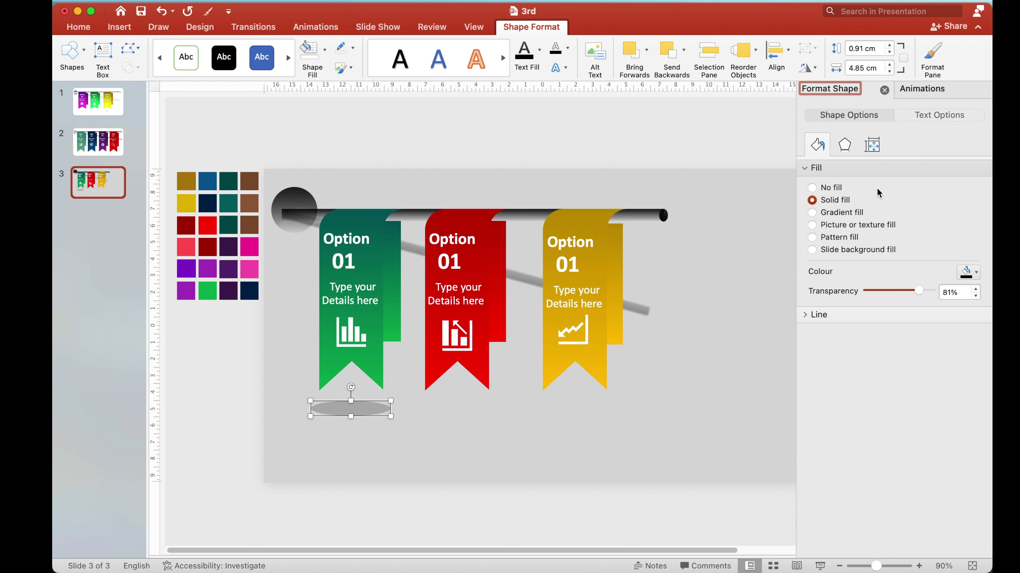
left_click(845, 145)
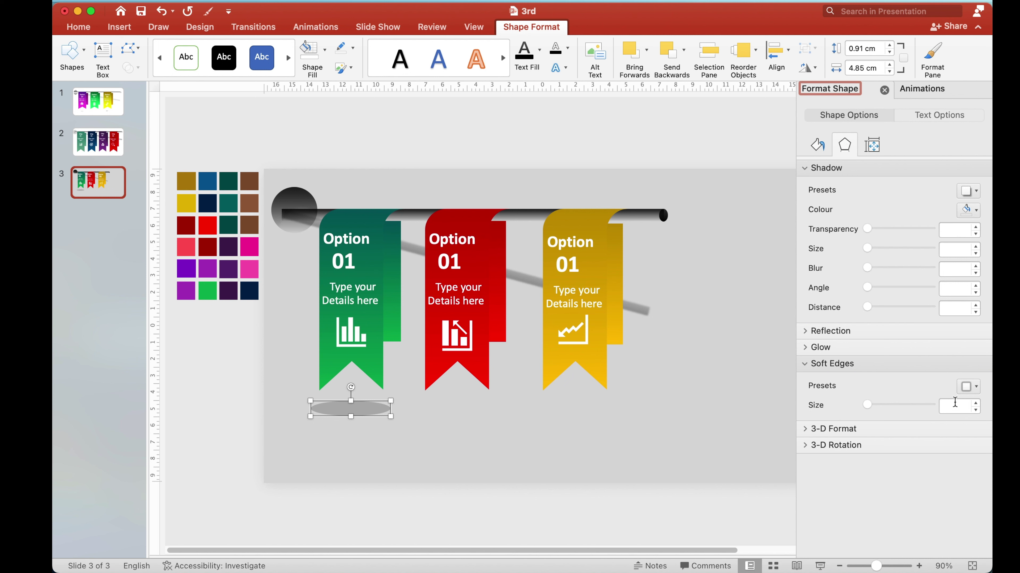
left_click(975, 404)
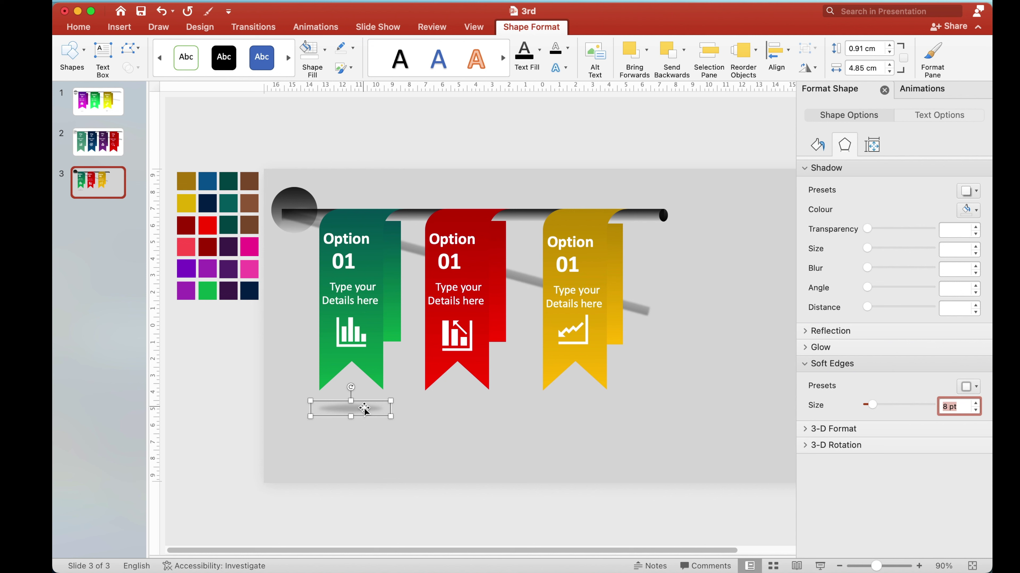
Copy the shadow under the other ribbons, then distribute them horizontally and align their tops
left_click_drag(364, 408, 576, 417)
left_click(636, 412)
left_click(350, 408)
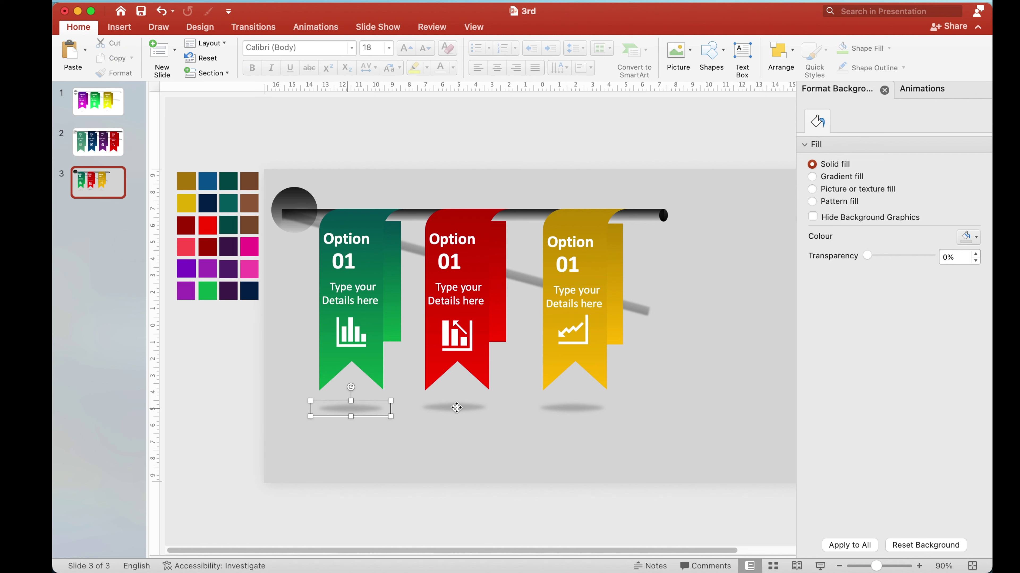
left_click(454, 407, "shift")
left_click(572, 408, "shift")
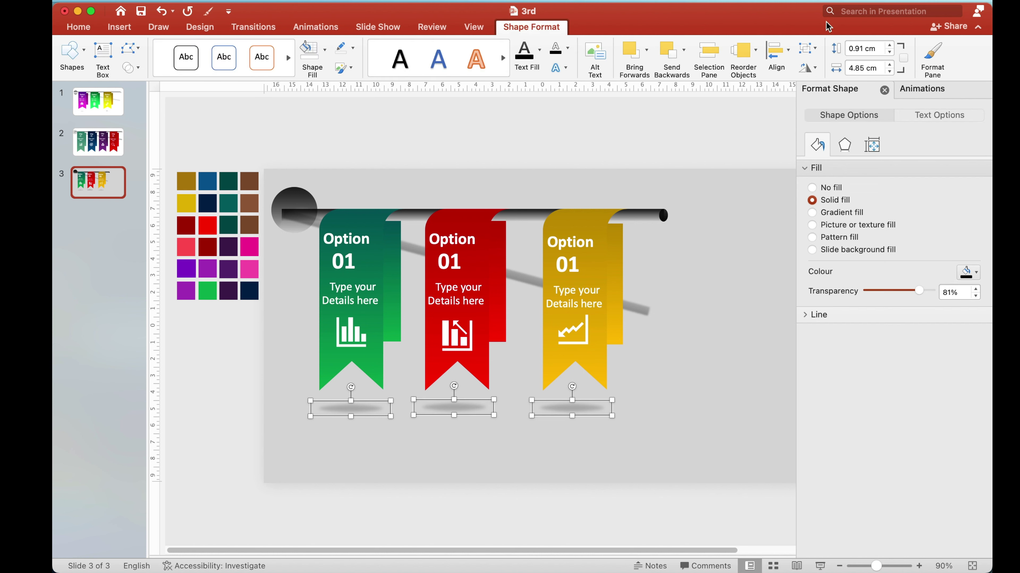
left_click(789, 52)
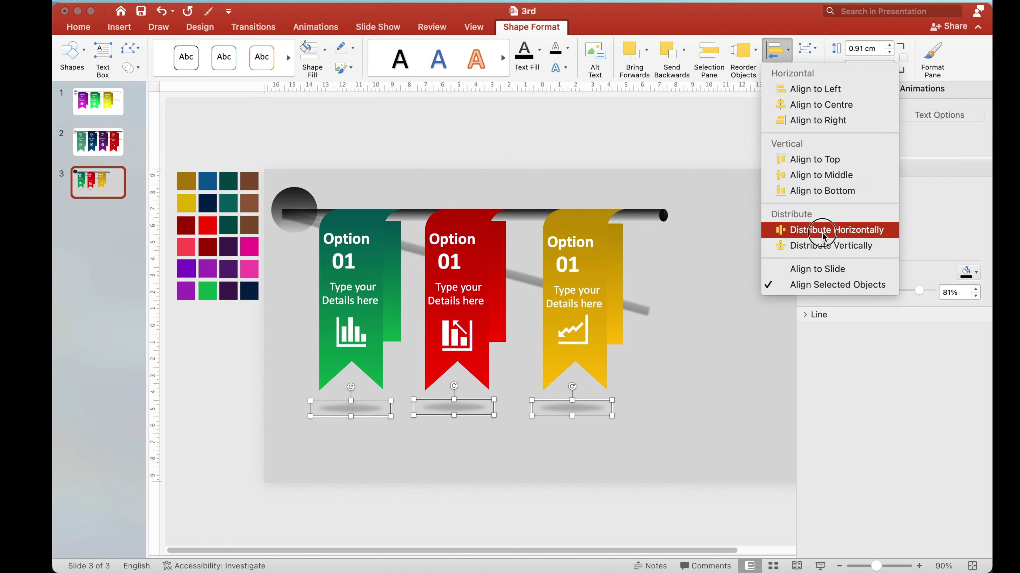
left_click(823, 232)
left_click(789, 53)
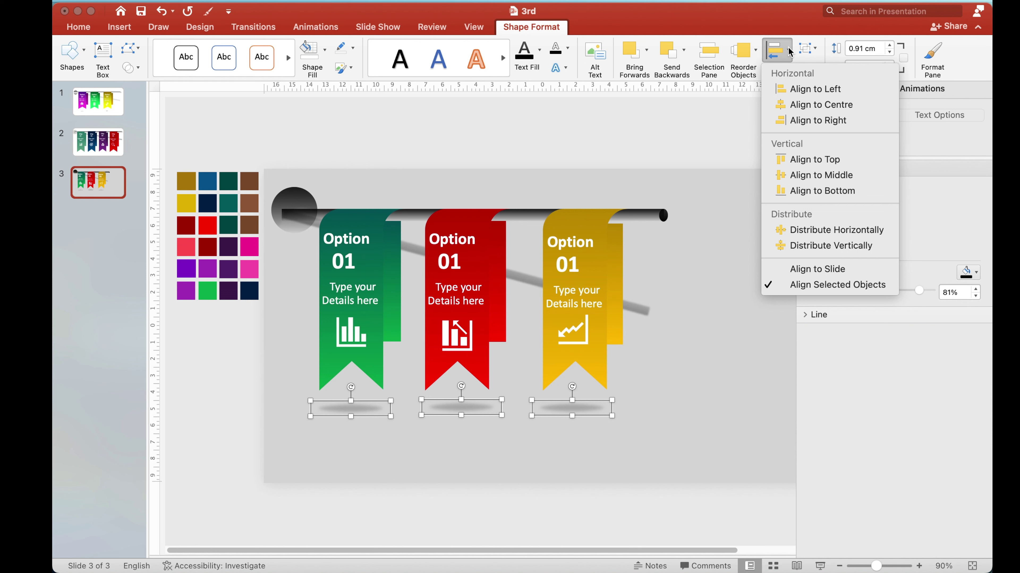
left_click(806, 161)
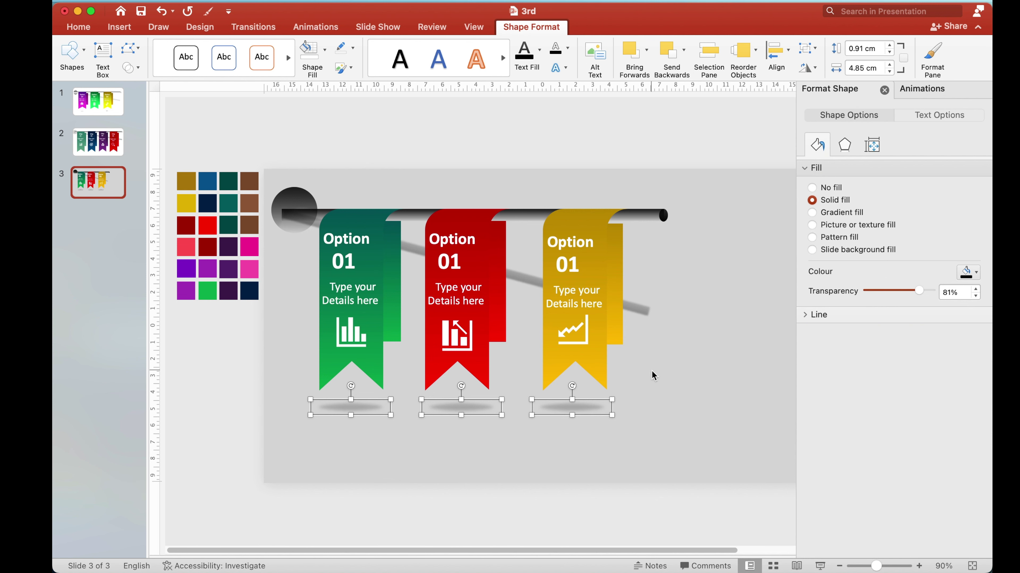
left_click(681, 389)
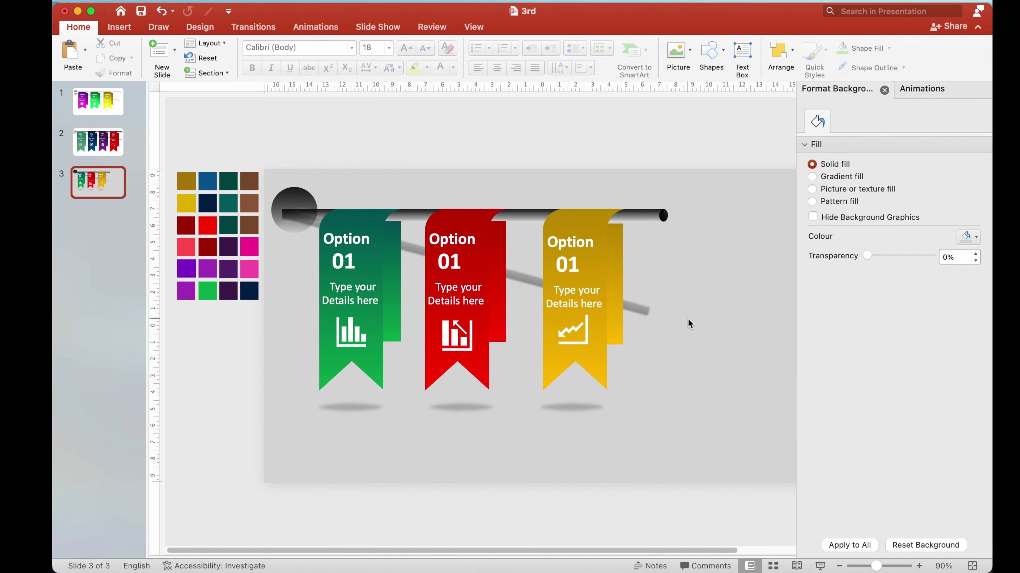
left_click(347, 239)
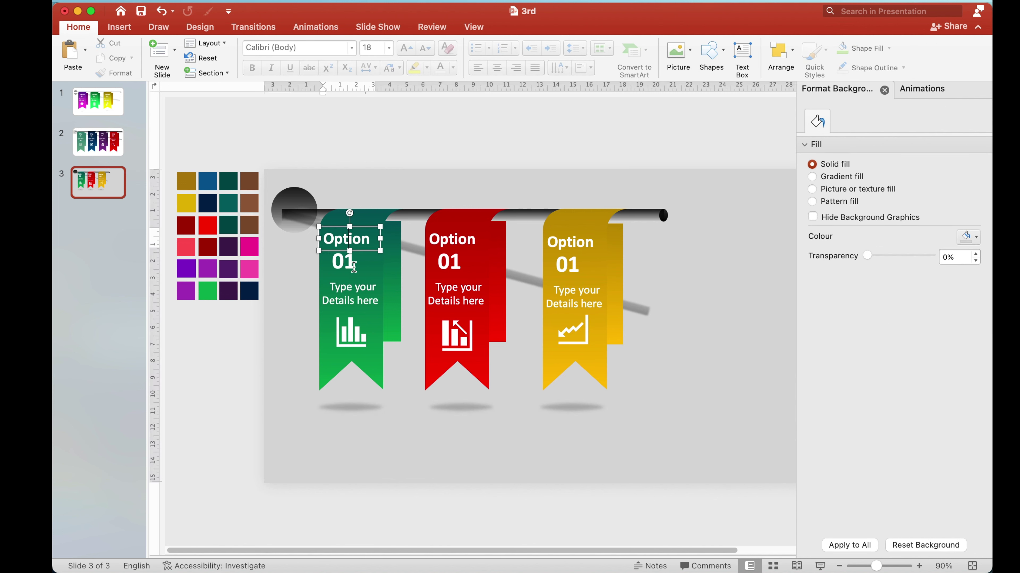
Select the Option and 01 labels and the green ribbon to inspect its effect settings
left_click(348, 264)
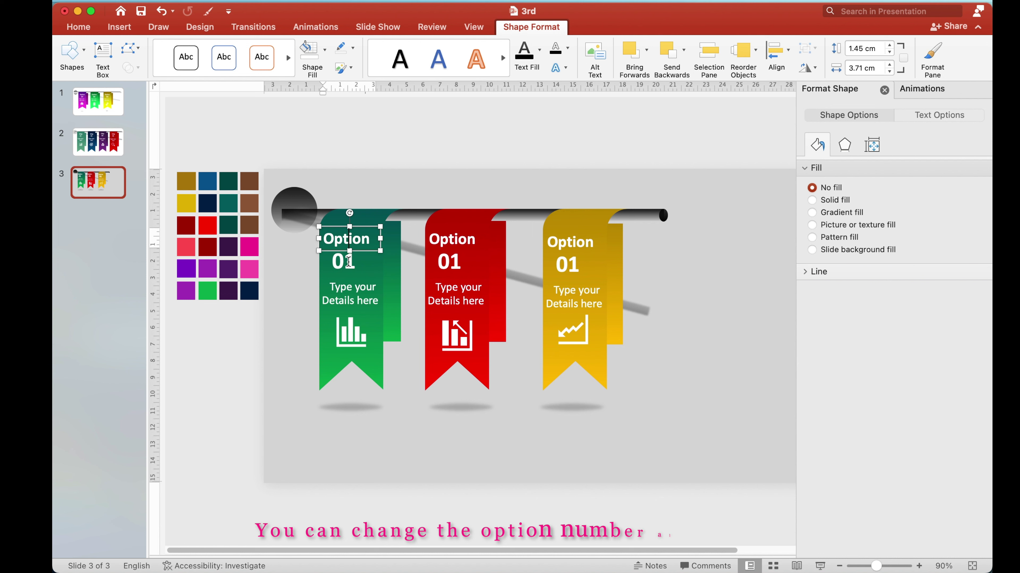
left_click(450, 262)
left_click(350, 239)
left_click(355, 272, "shift")
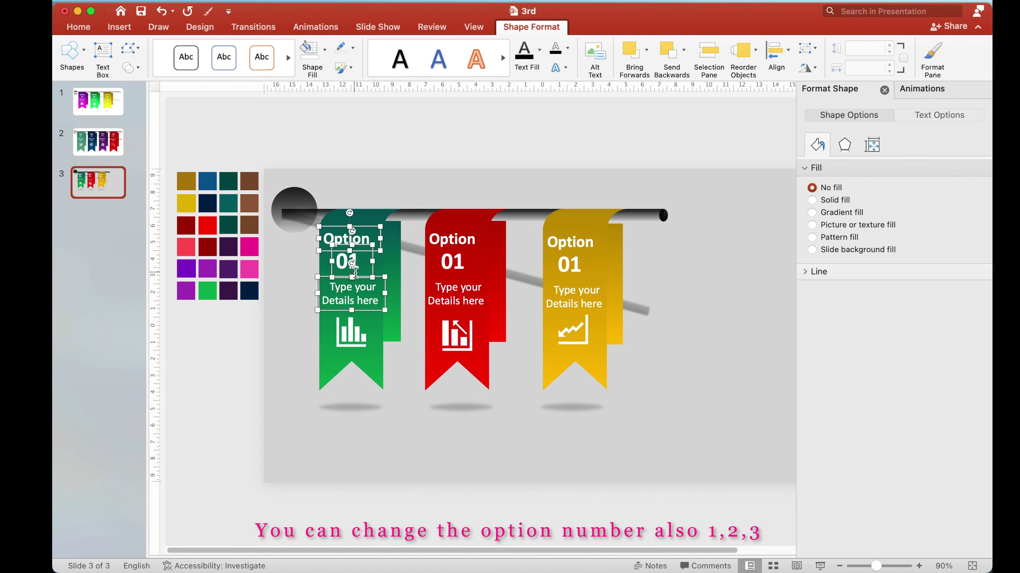
left_click(642, 389)
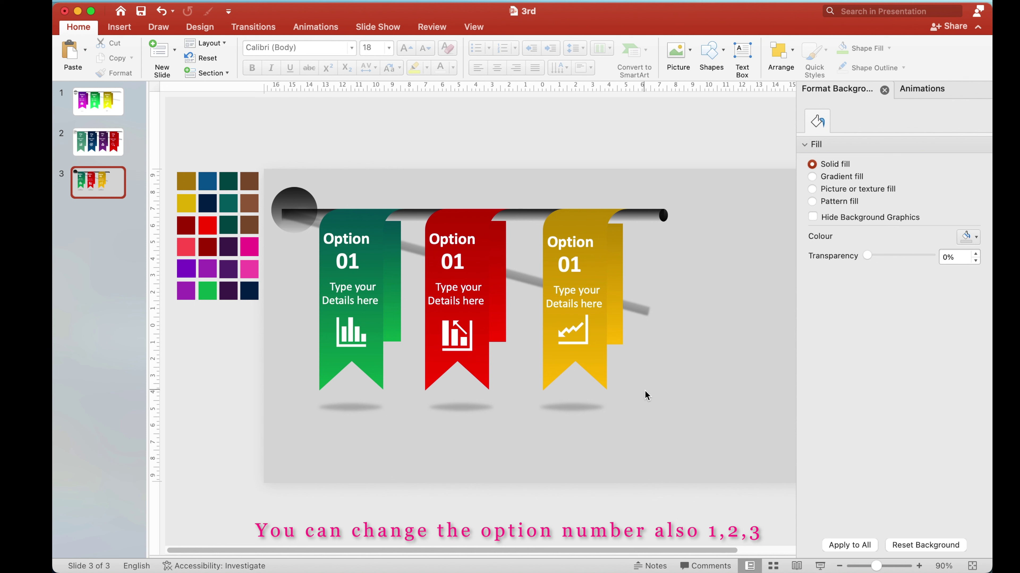
key("Tab")
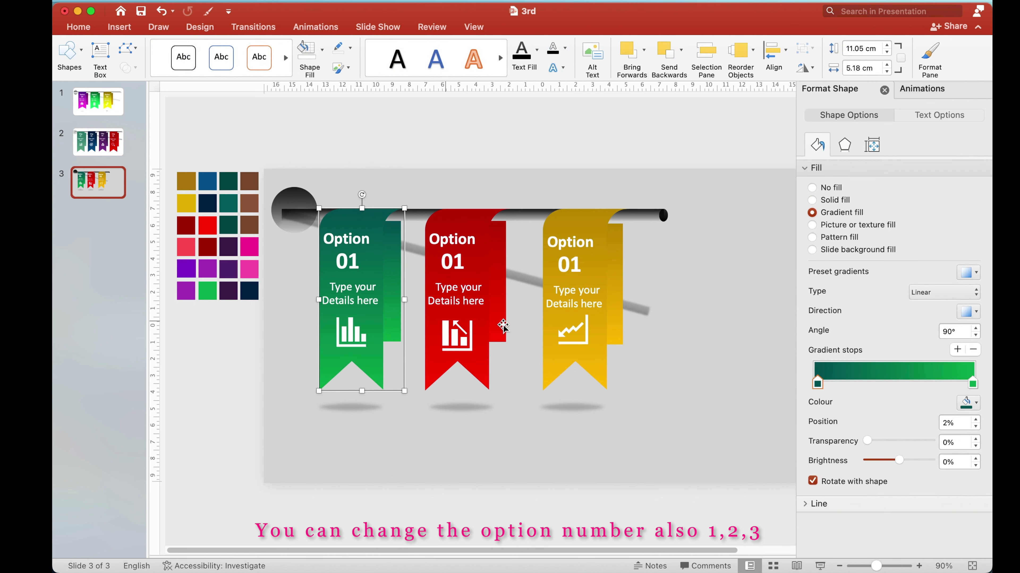
key("Tab")
left_click(845, 145)
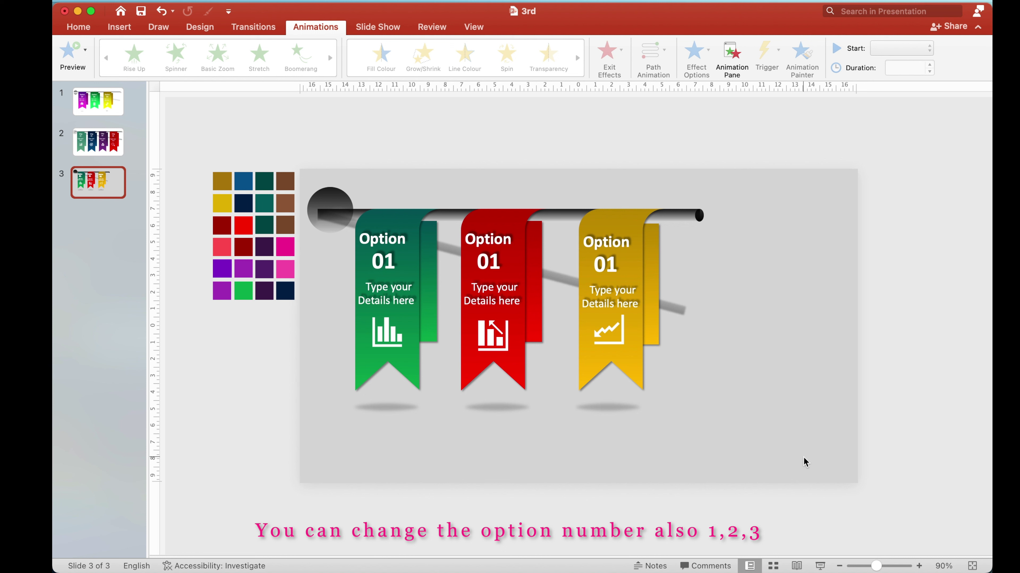
Give the rod and its diagonal shadow a Stretch animation coming in from the left
left_click(688, 218)
left_click(680, 307, "shift")
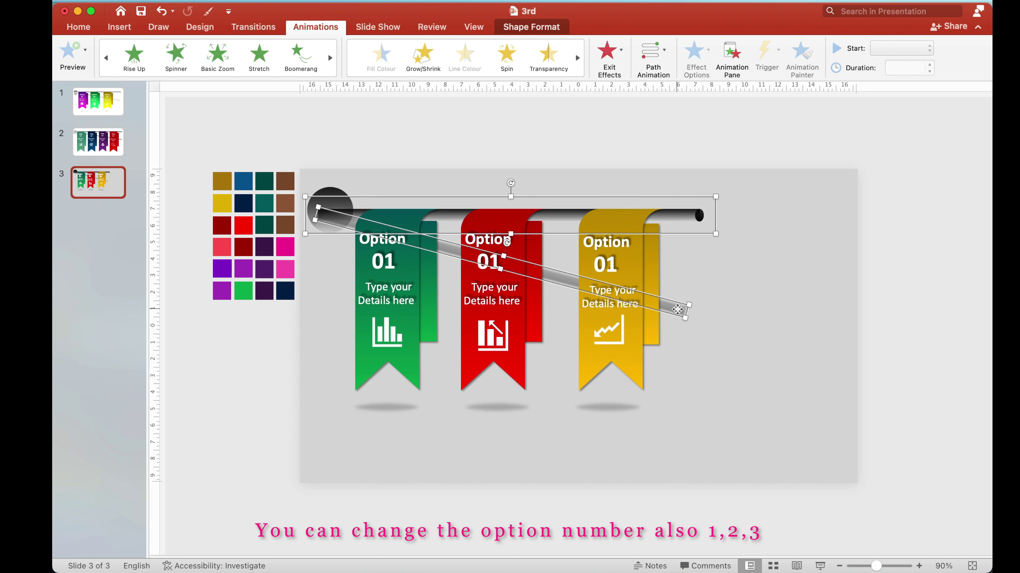
left_click(259, 58)
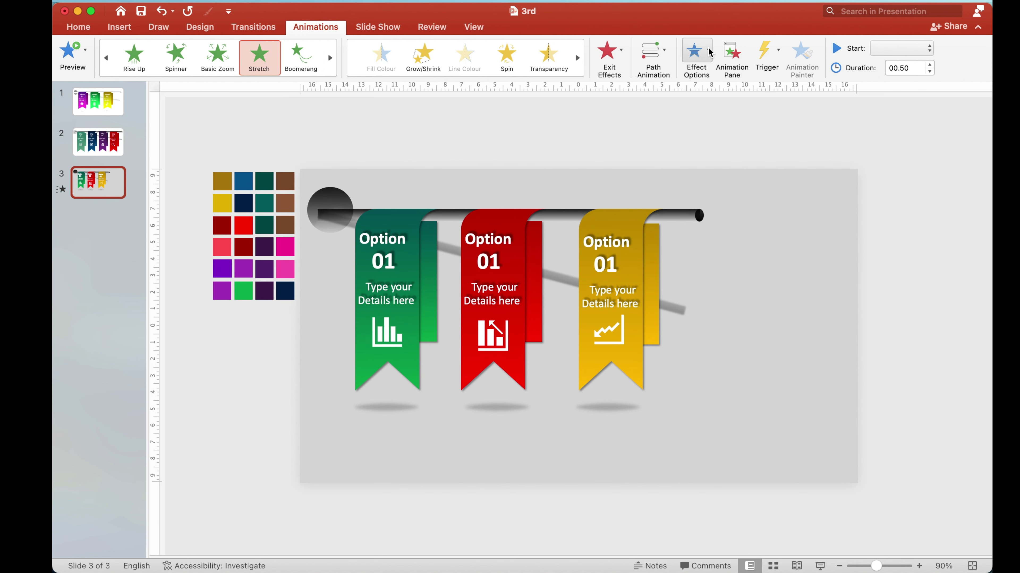
left_click(708, 51)
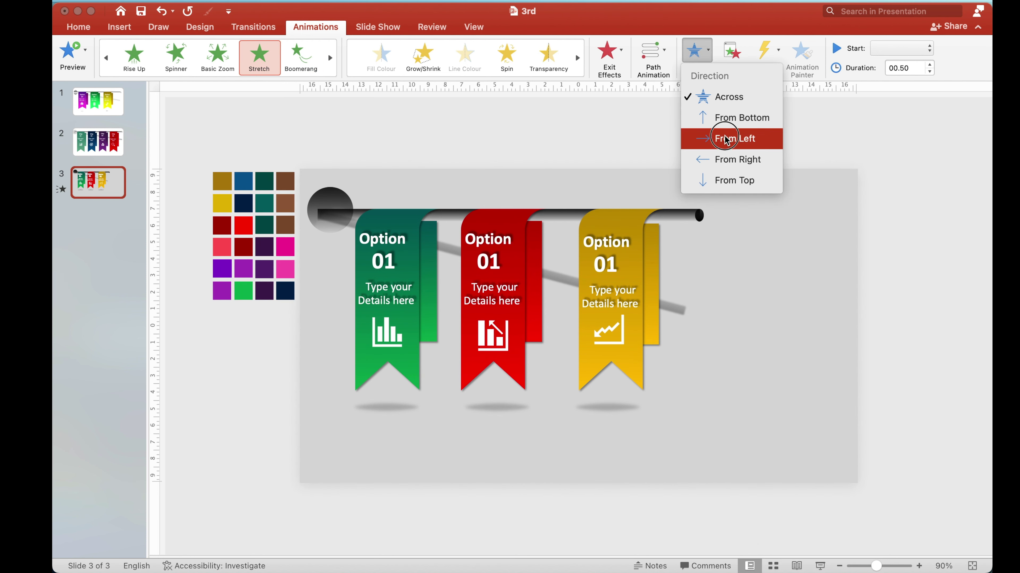
left_click(732, 139)
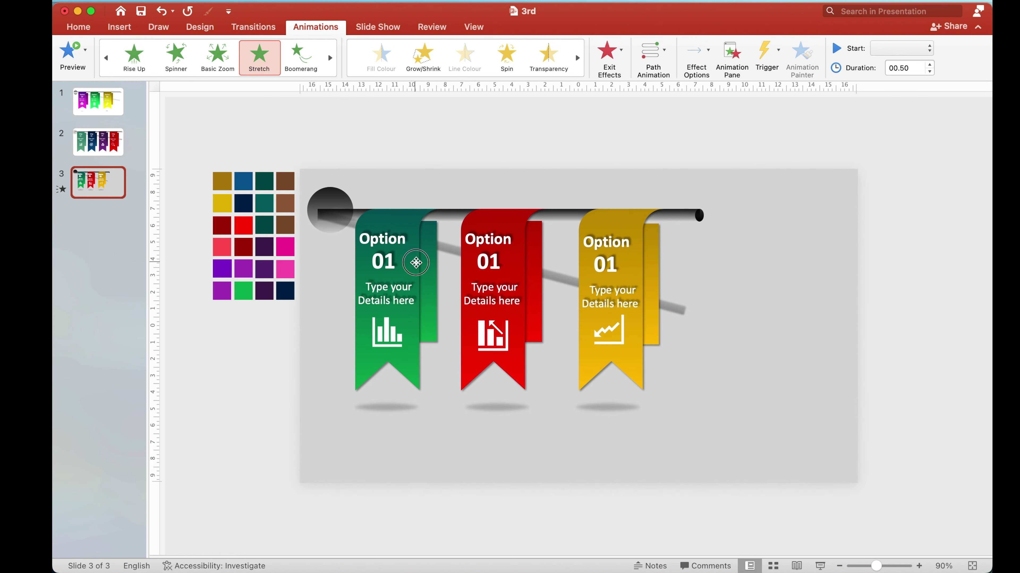
Give the green ribbon a Stretch entrance from the top, starting after the previous animation
left_click(418, 262)
left_click(259, 56)
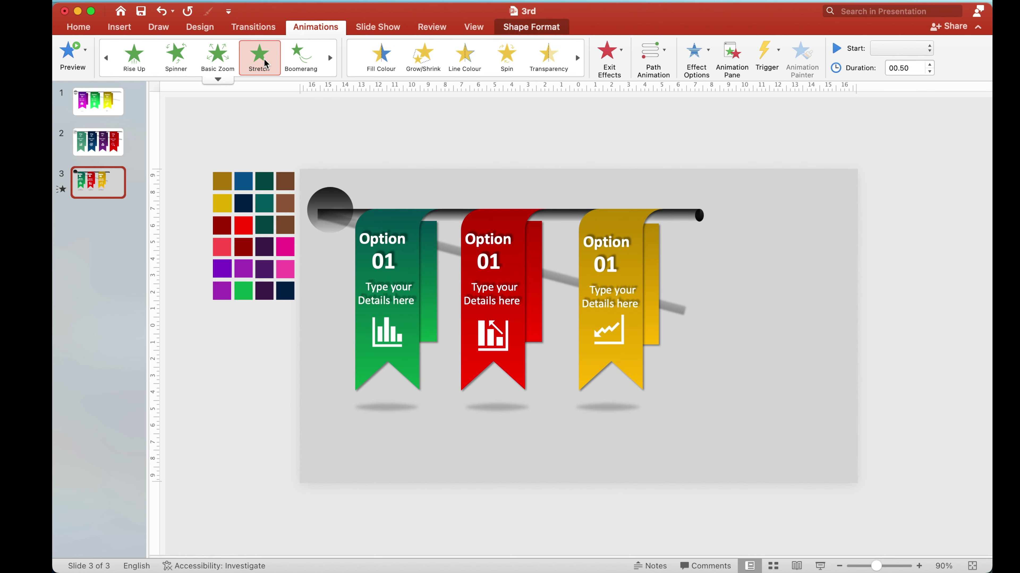
left_click(708, 52)
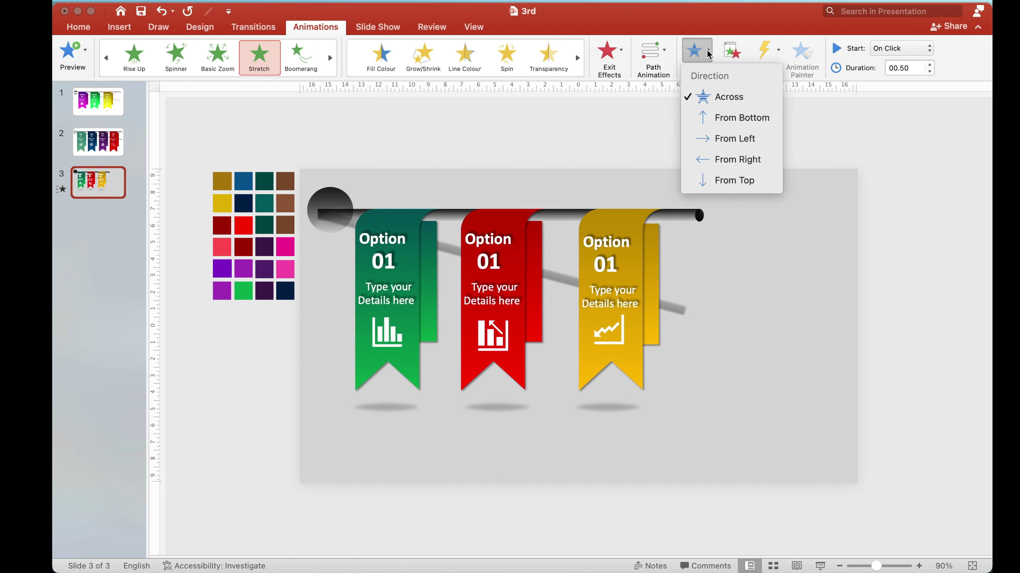
left_click(728, 124)
left_click(433, 260)
left_click(708, 50)
left_click(711, 173)
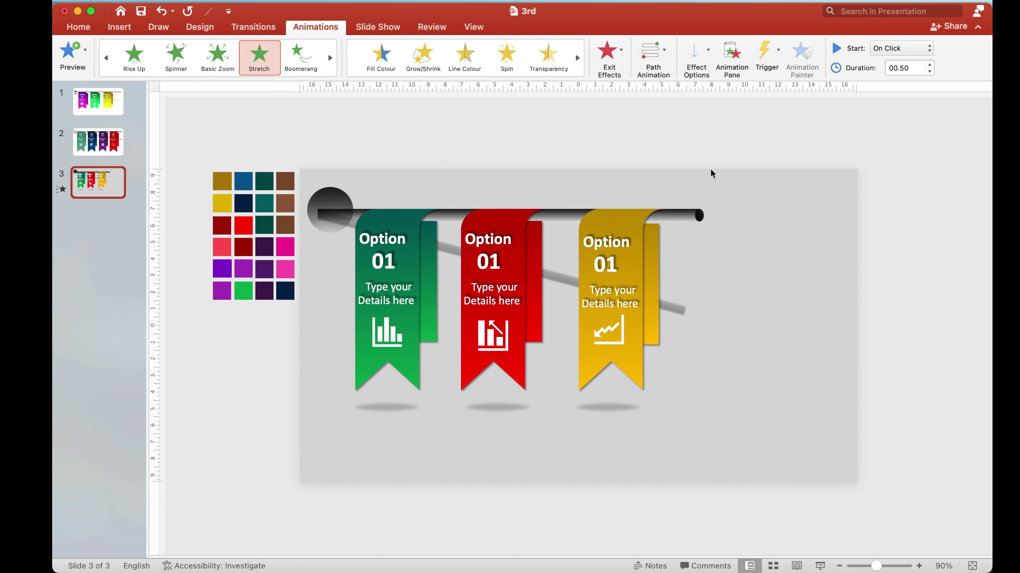
left_click(930, 54)
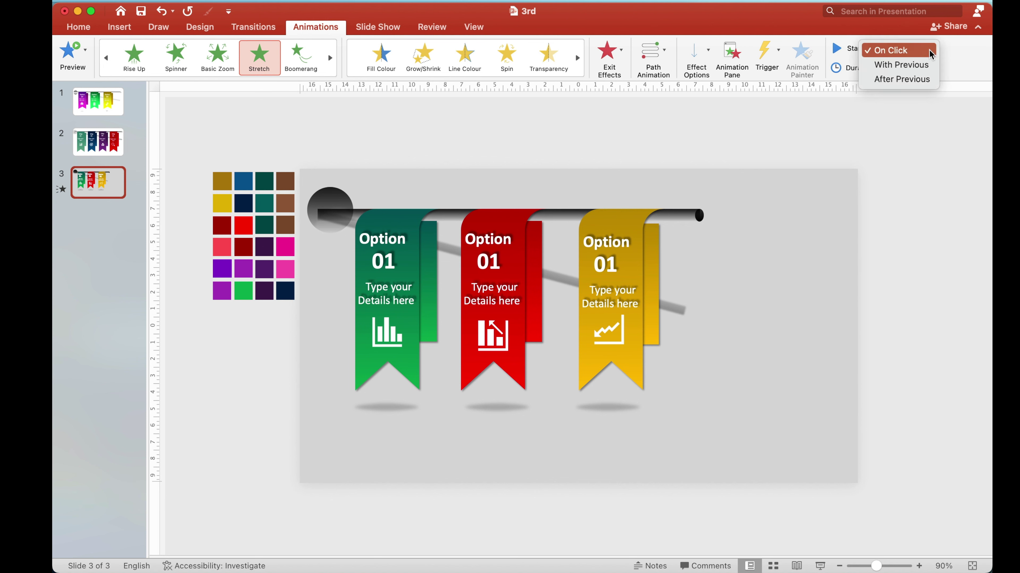
left_click(907, 76)
left_click(400, 407)
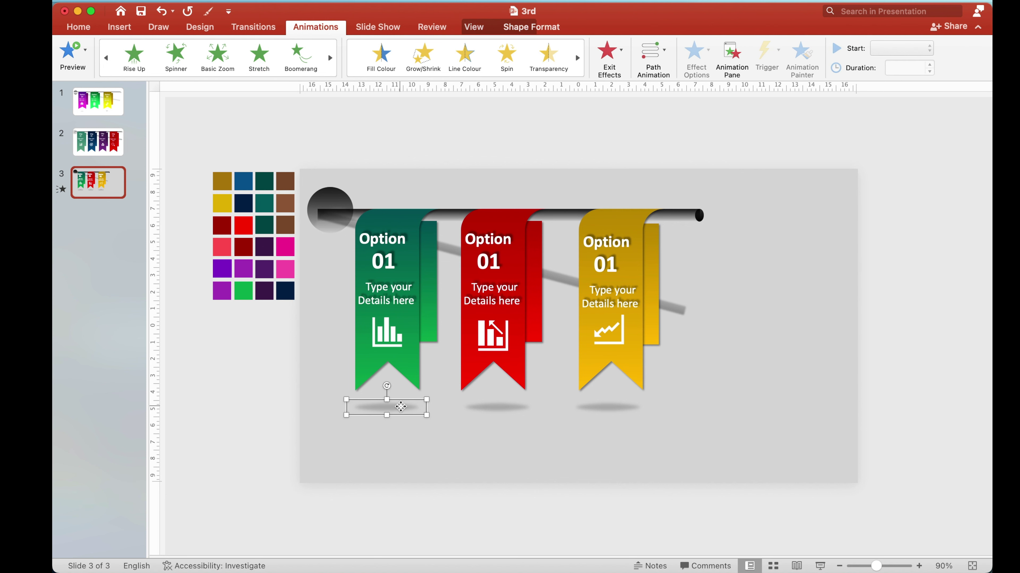
Give the green ribbon's shadow a Wipe entrance starting after the previous animation
left_click(218, 80)
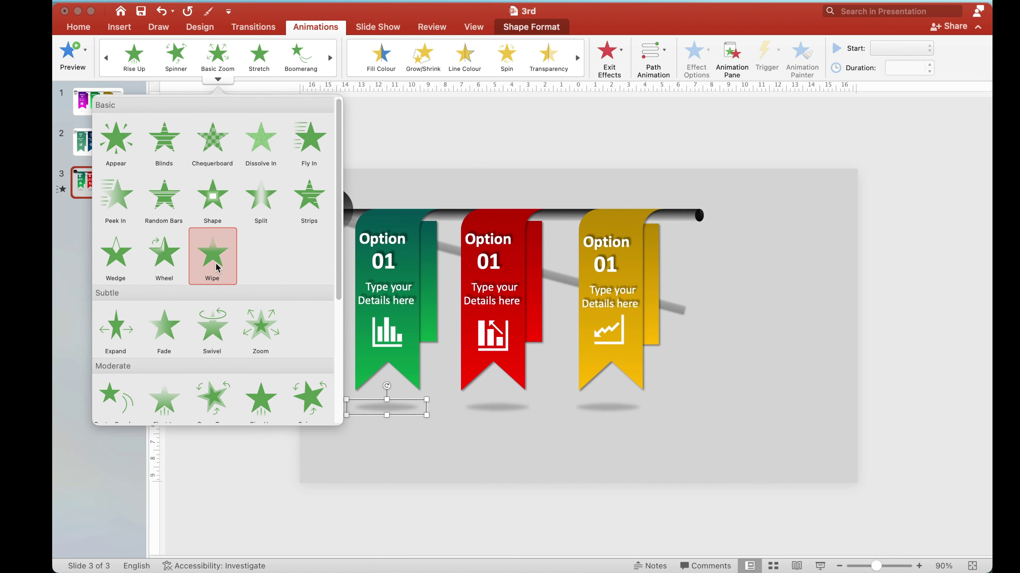
left_click(212, 255)
left_click(901, 49)
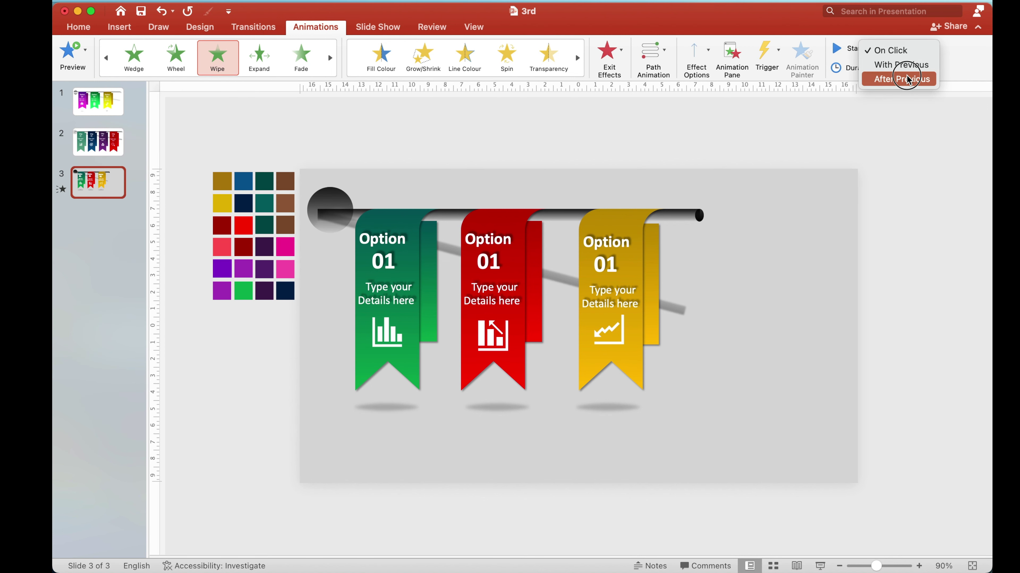
left_click(906, 78)
Give the green ribbon's text a Zoom entrance starting after the previous animation
left_click(371, 235)
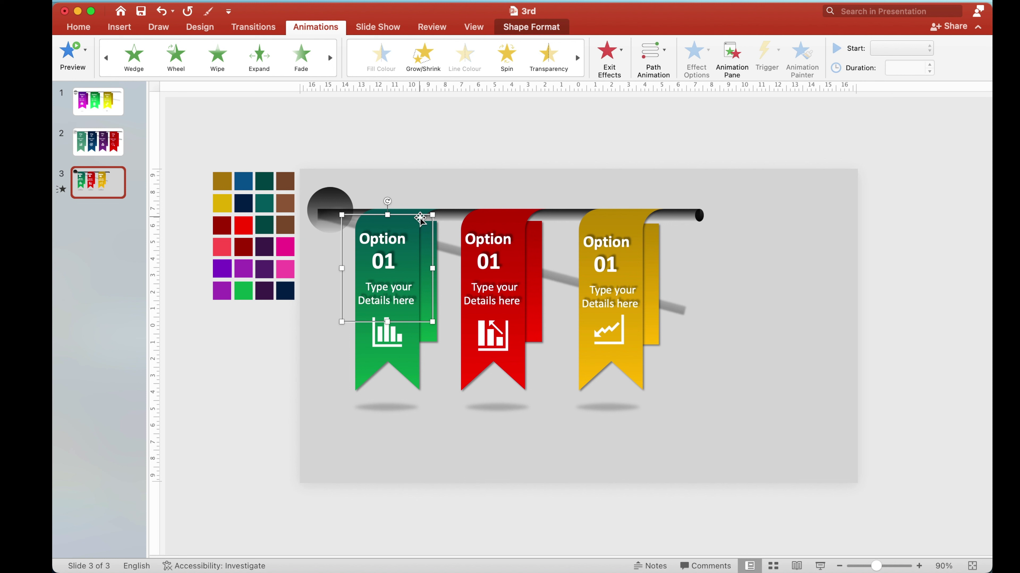
left_click(330, 57)
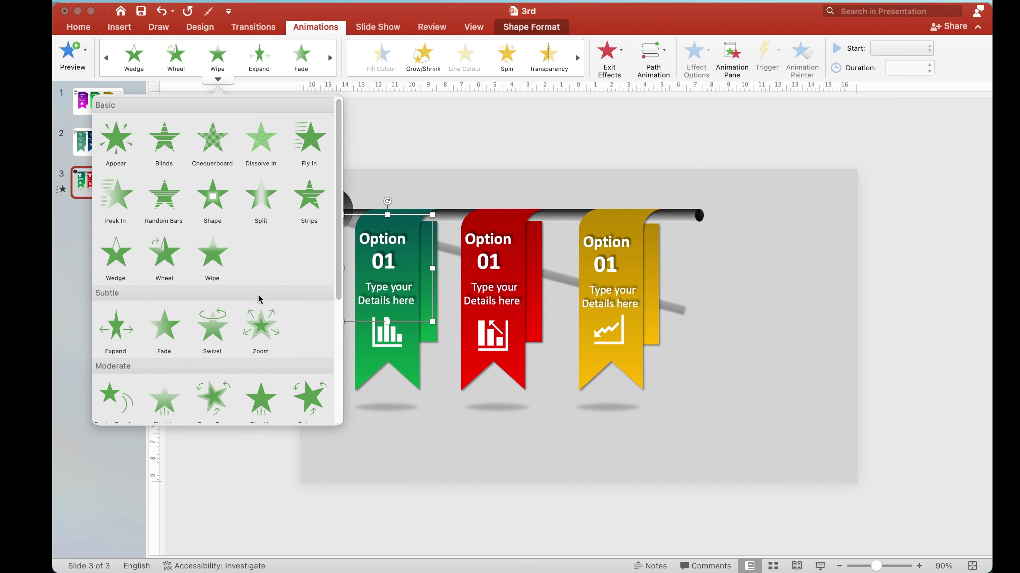
left_click(260, 329)
left_click(901, 49)
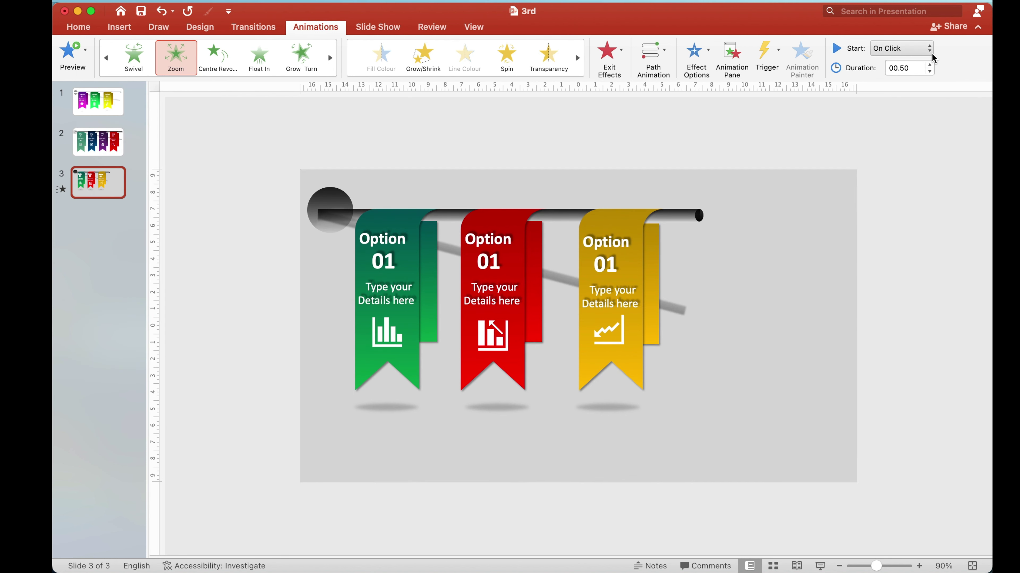
left_click(912, 77)
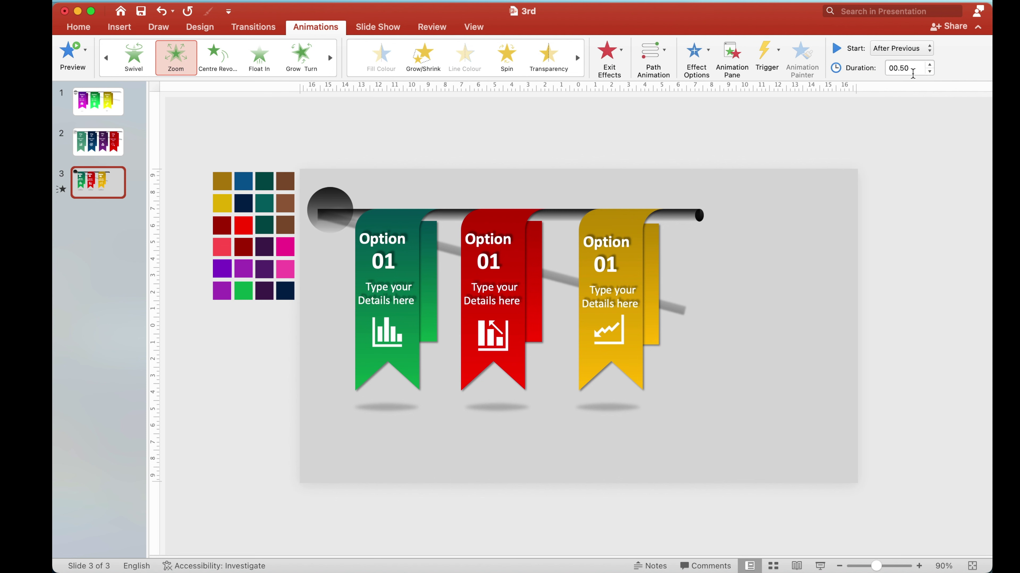
Give the chart icon a Zoom entrance after the previous animation, then show the Animation Pane
left_click(393, 336)
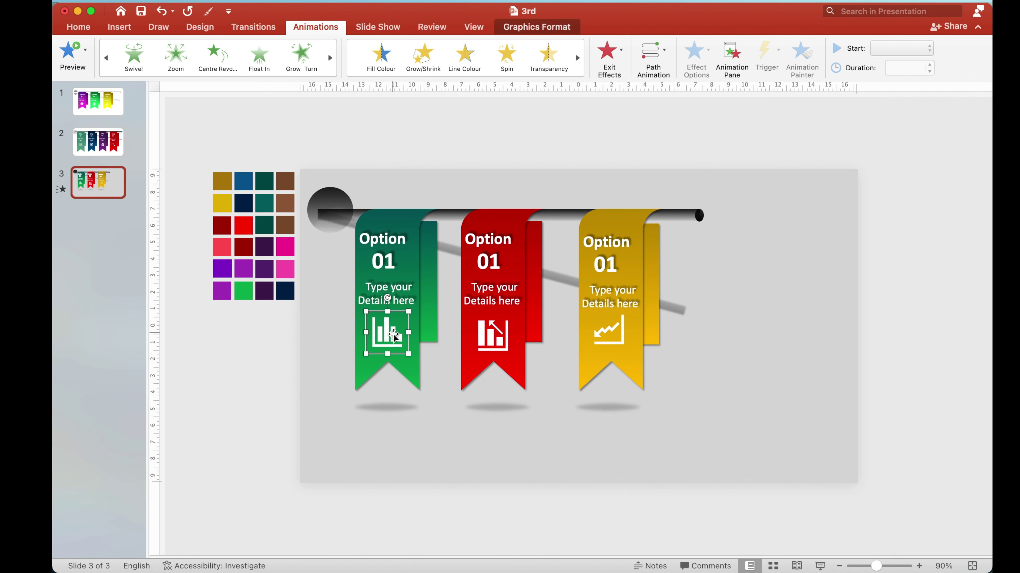
left_click(175, 54)
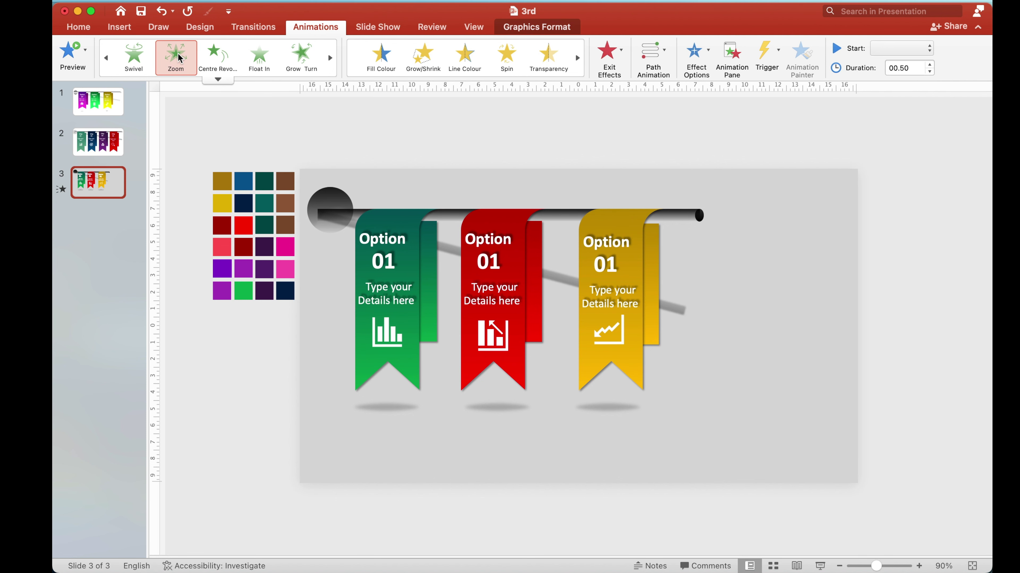
left_click(931, 55)
left_click(911, 77)
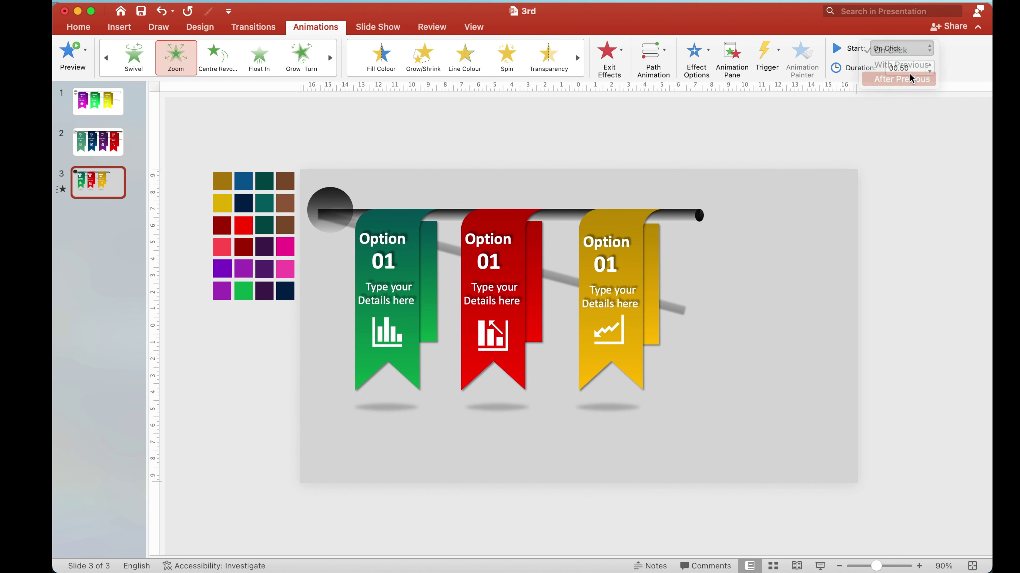
left_click(729, 56)
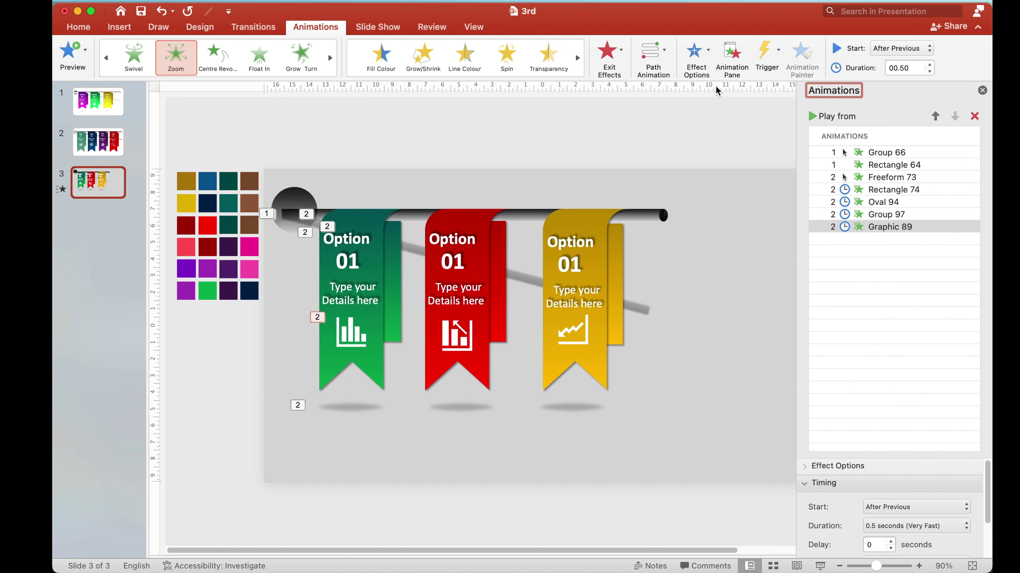
Copy the green ribbon's ribbon, text and icon animations onto the red ribbon with Animation Painter
left_click(379, 219)
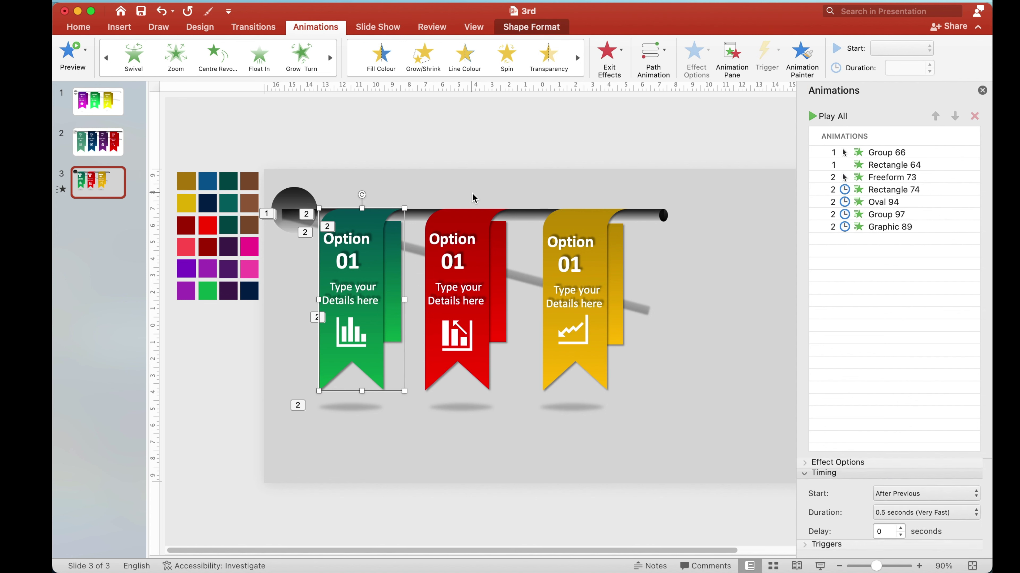
left_click(806, 66)
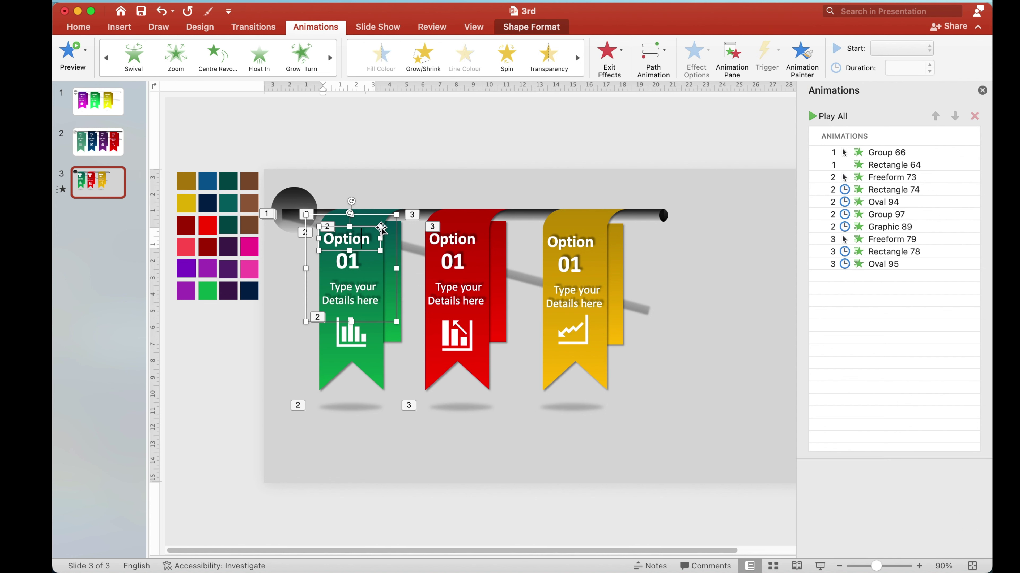
left_click(384, 212)
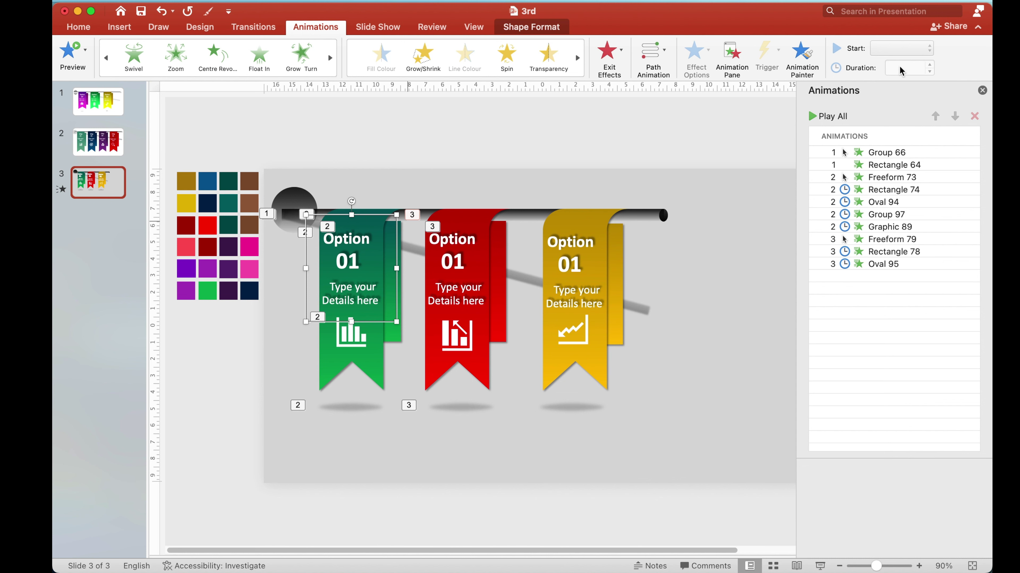
left_click(801, 56)
left_click(460, 264)
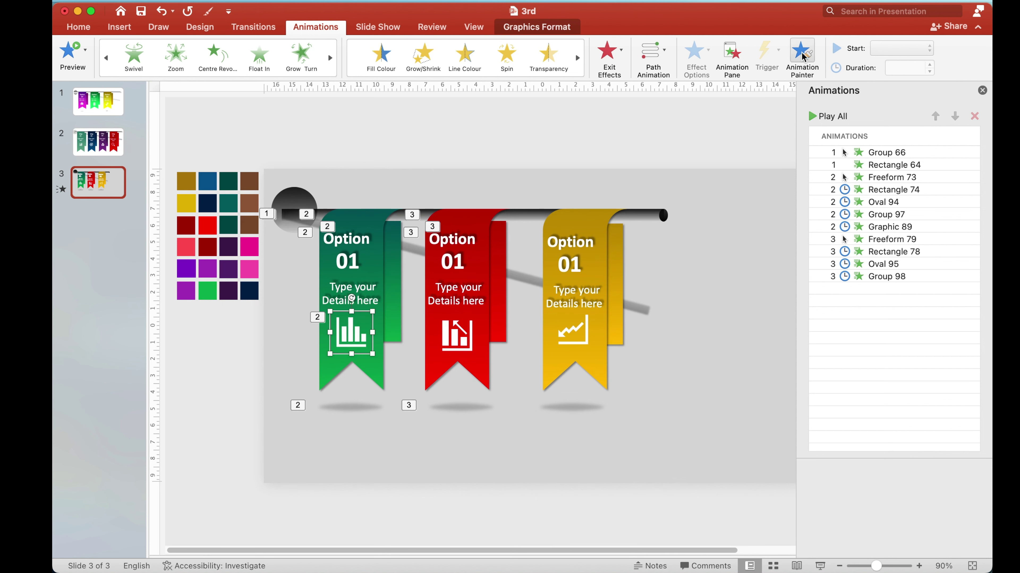
left_click(455, 338)
left_click(497, 281)
Copy the ribbon, shadow, text and icon animations onto the yellow ribbon, then select Group 66
left_click(582, 281)
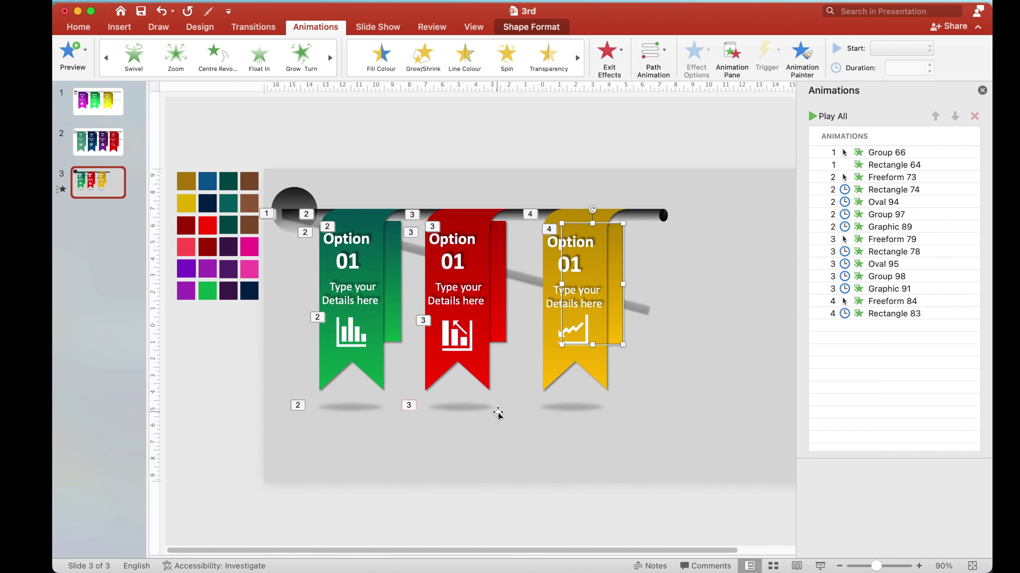
left_click(572, 329)
left_click(564, 239)
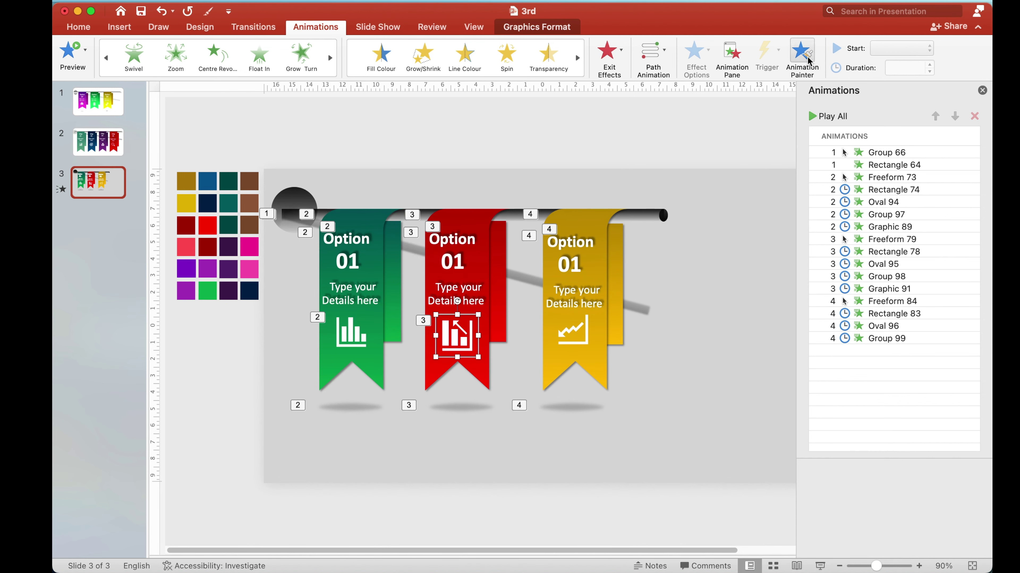
left_click(573, 332)
left_click(731, 251)
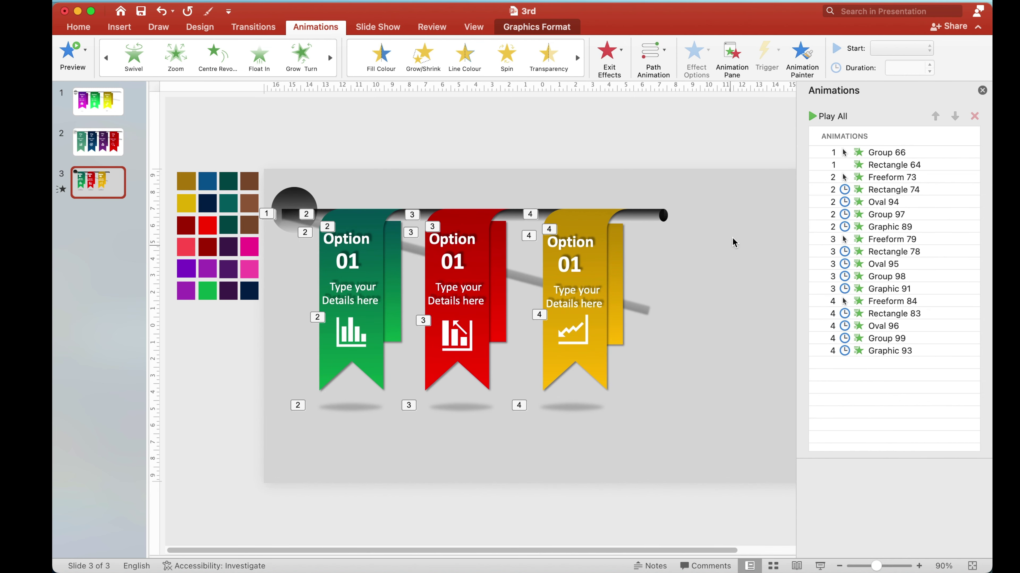
left_click(851, 152)
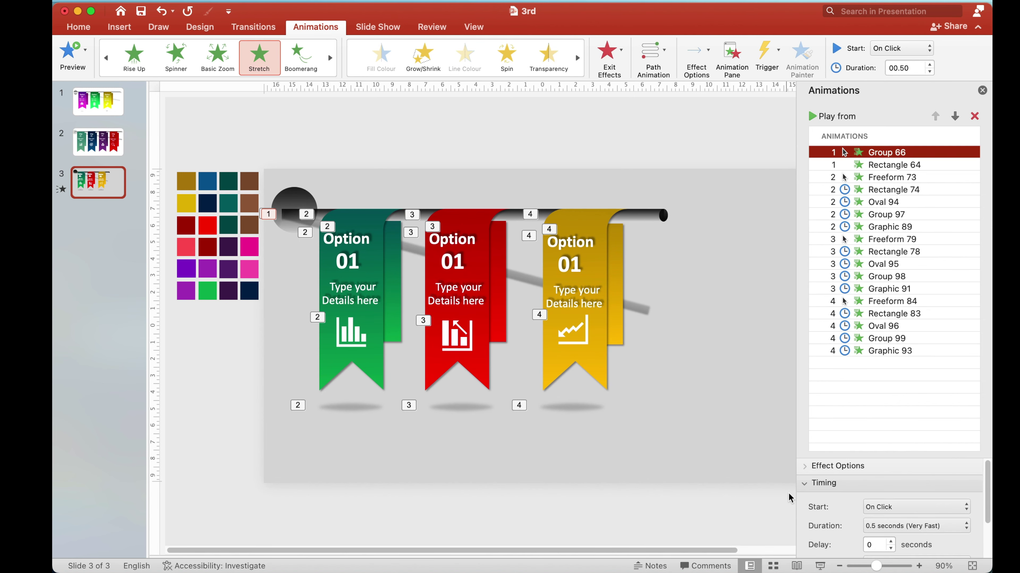
Play the slide show and advance through the rod, its shadow and the green ribbon entrances
left_click(821, 566)
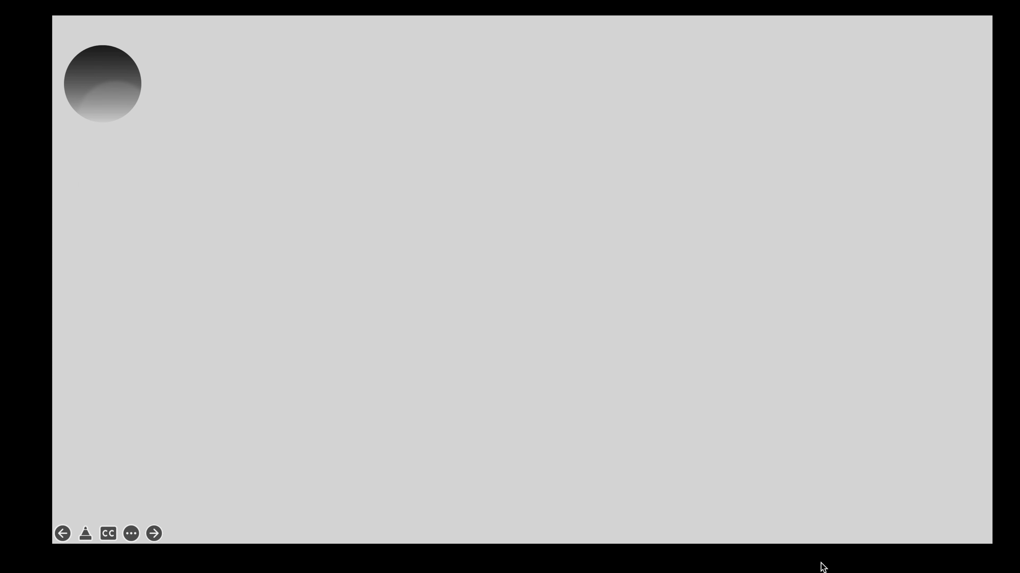
left_click(823, 568)
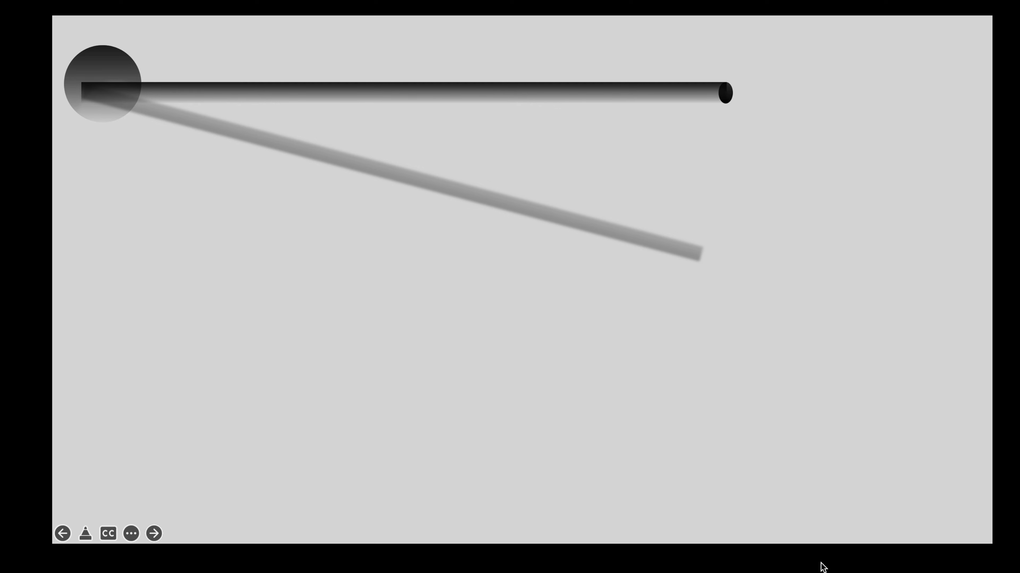
left_click(823, 567)
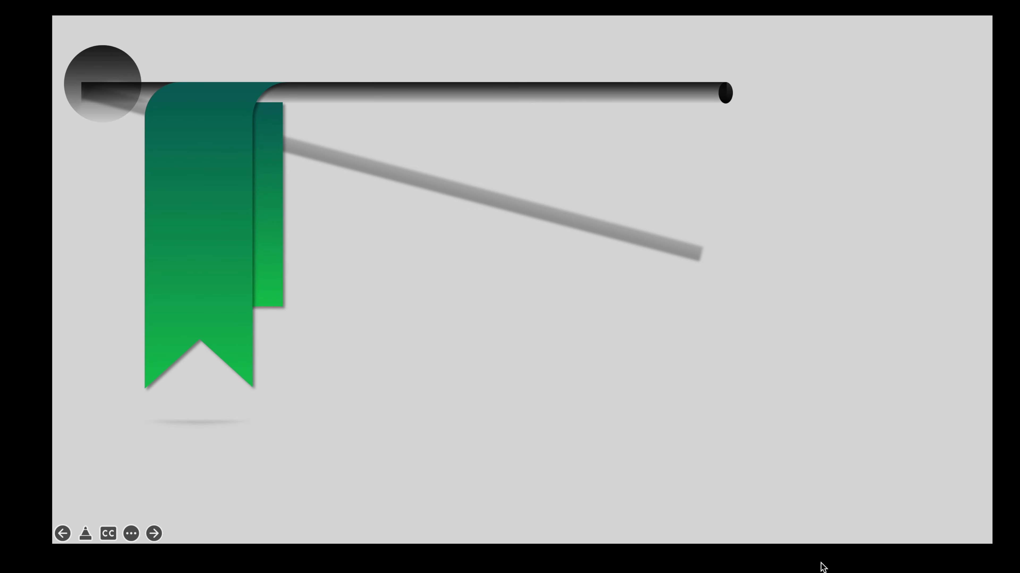